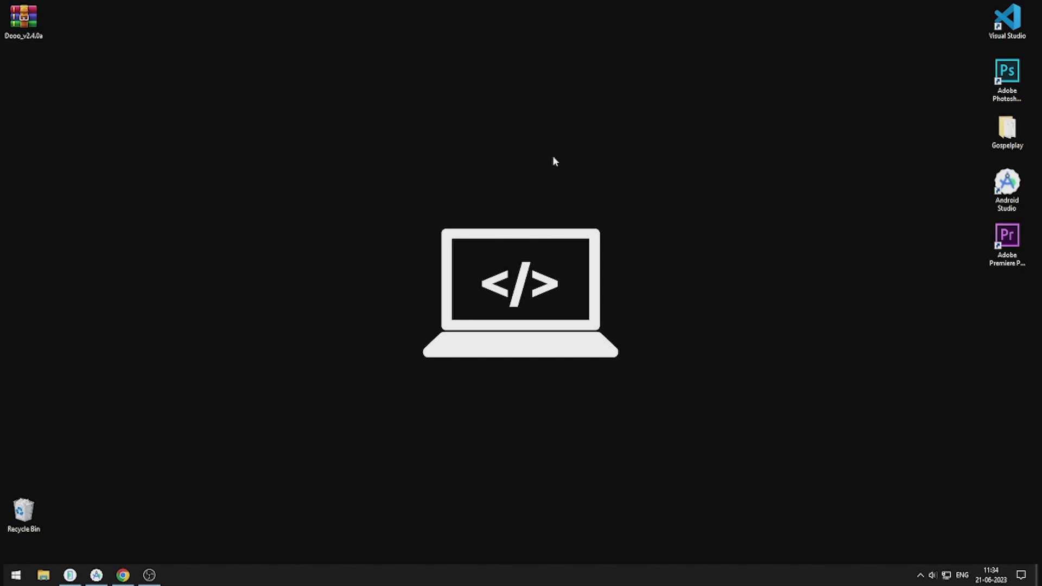
# Step: Review the VERSION 2.4.0 changelog on the Dooo item page in the browser
pyautogui.click(123, 575)
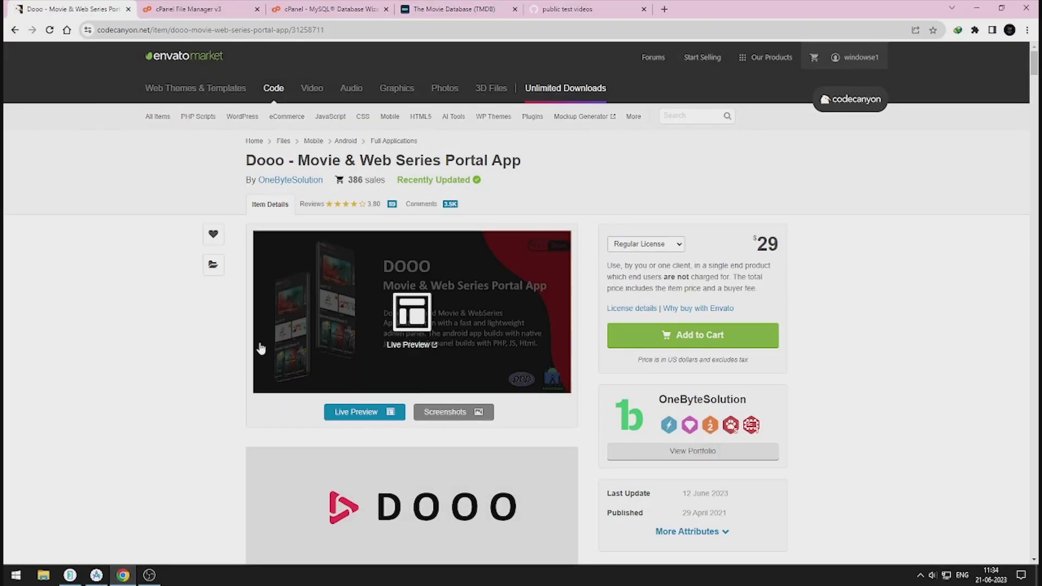
pyautogui.moveTo(216, 166); pyautogui.dragTo(554, 161)
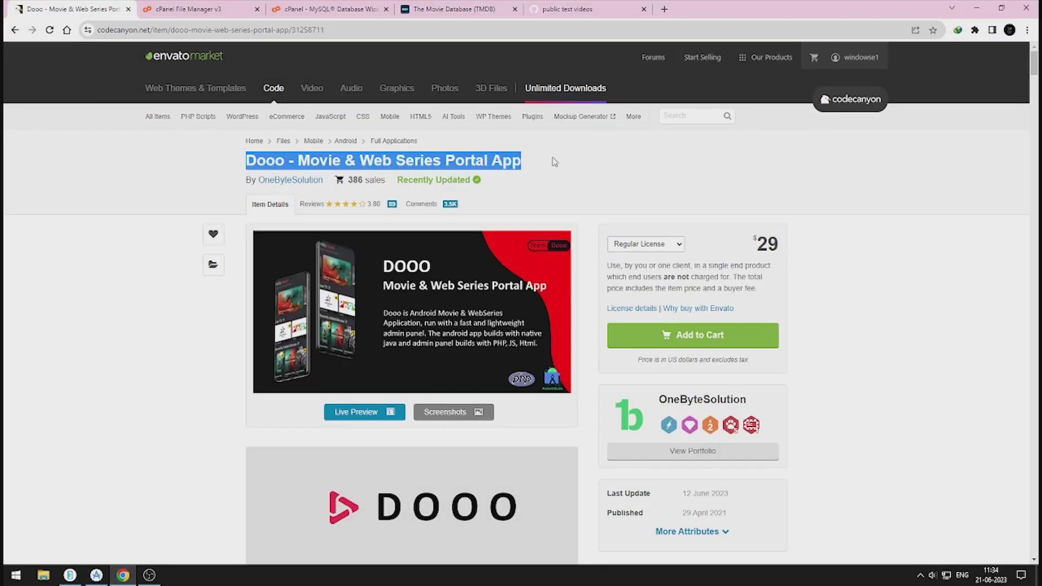
pyautogui.scroll(-7, 516, 383)
pyautogui.scroll(-20, 517, 383)
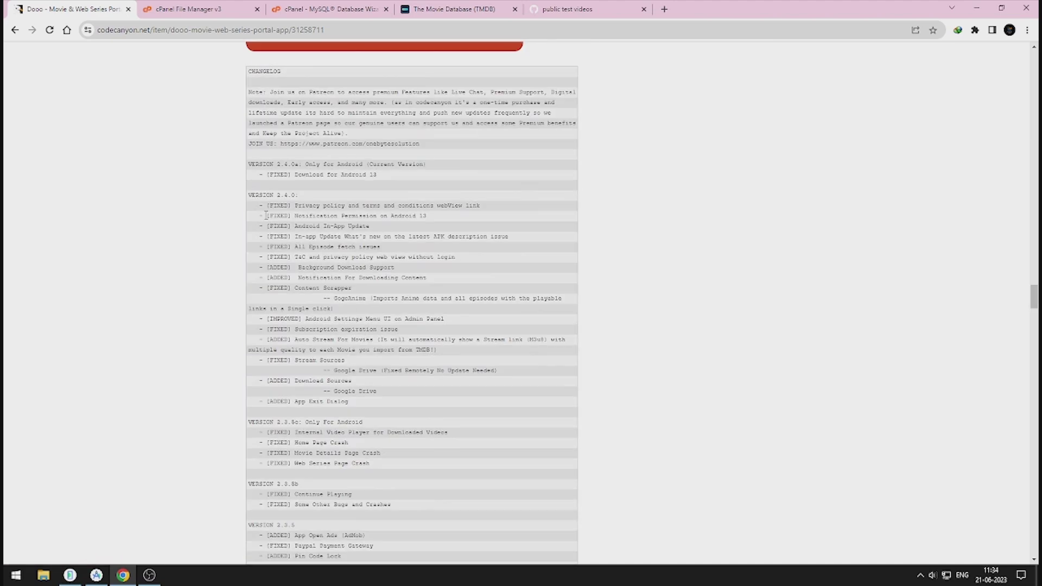
pyautogui.moveTo(250, 194); pyautogui.dragTo(501, 283)
pyautogui.click(500, 287)
pyautogui.scroll(-2, 501, 287)
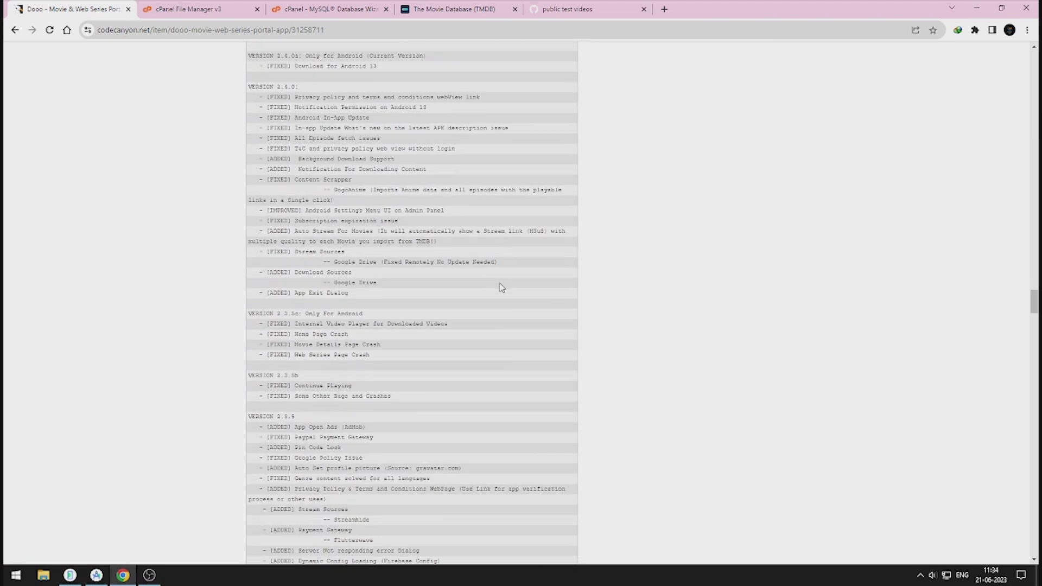
pyautogui.scroll(3, 504, 284)
pyautogui.scroll(-1, 510, 300)
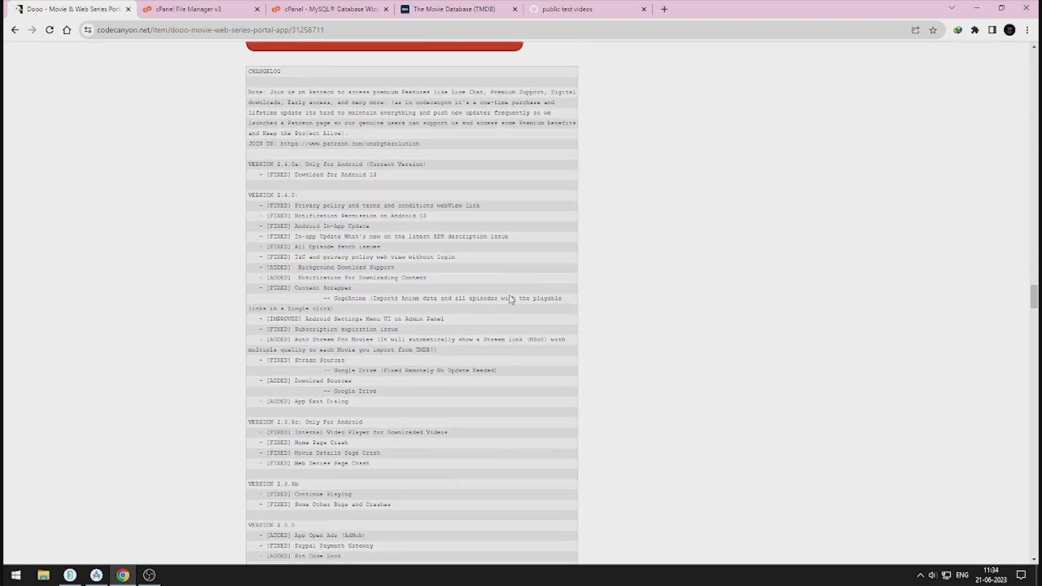
# Step: Extract the Dooo_v2.4.0a archive onto the desktop and move the archive aside
pyautogui.press('super+d')
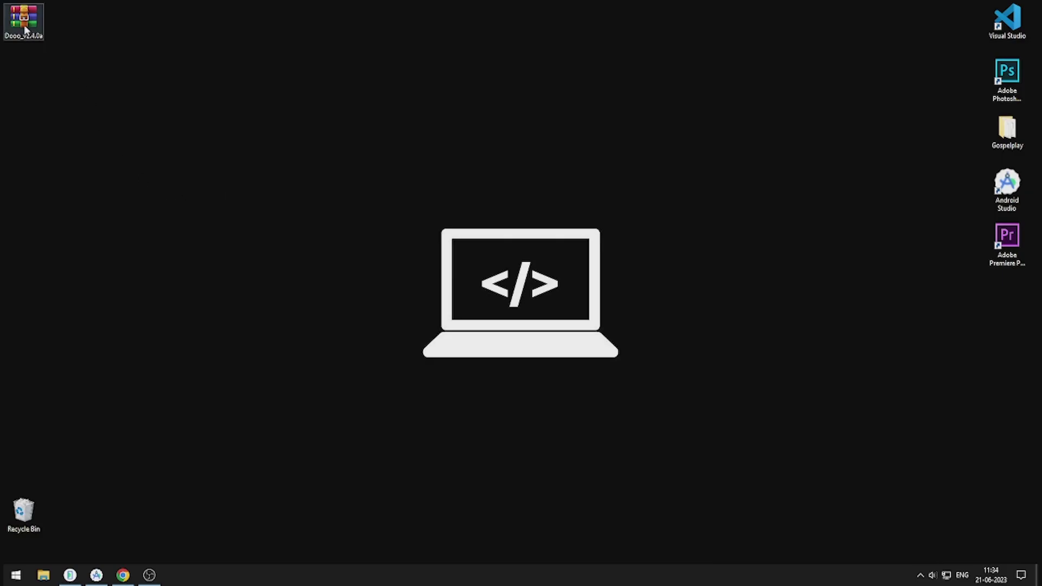
pyautogui.moveTo(23, 20); pyautogui.dragTo(101, 163)
pyautogui.rightClick(66, 82)
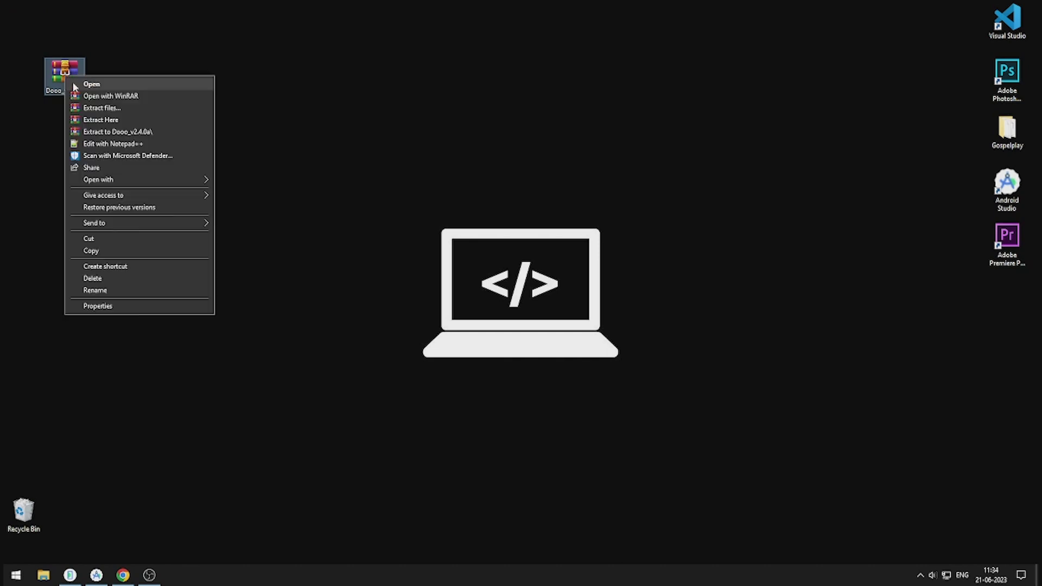
pyautogui.click(139, 132)
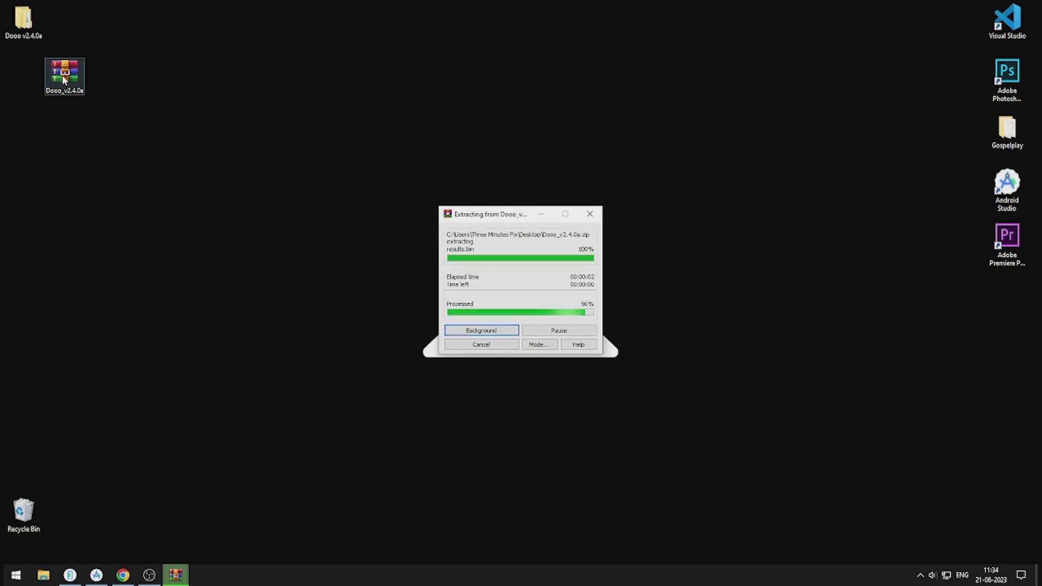
pyautogui.moveTo(62, 75); pyautogui.dragTo(1005, 307)
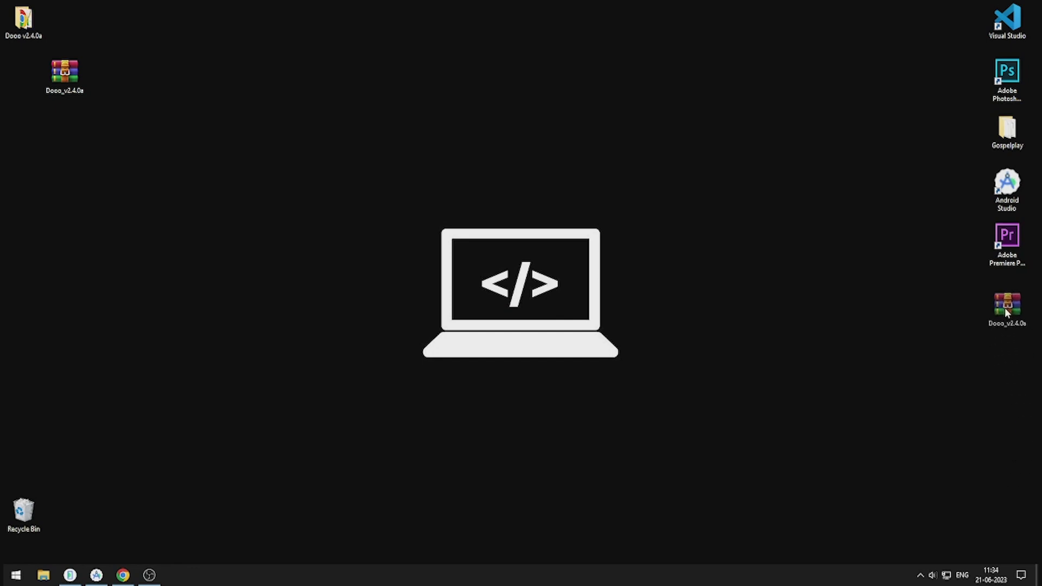
# Step: Open the extracted Dooo v2.4.0a folder maximized and view its documentation in Google Chrome
pyautogui.doubleClick(21, 31)
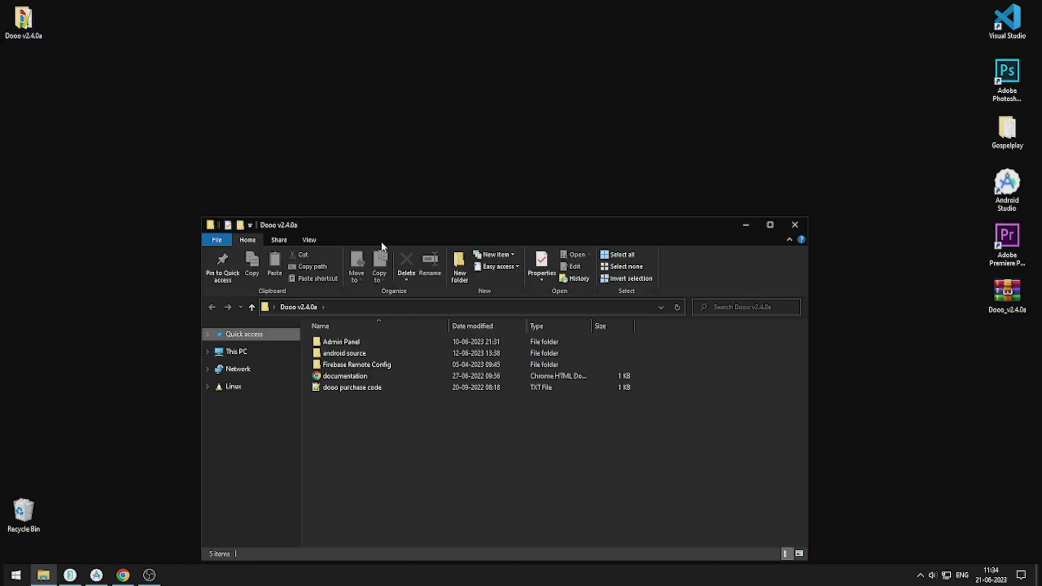
pyautogui.doubleClick(403, 226)
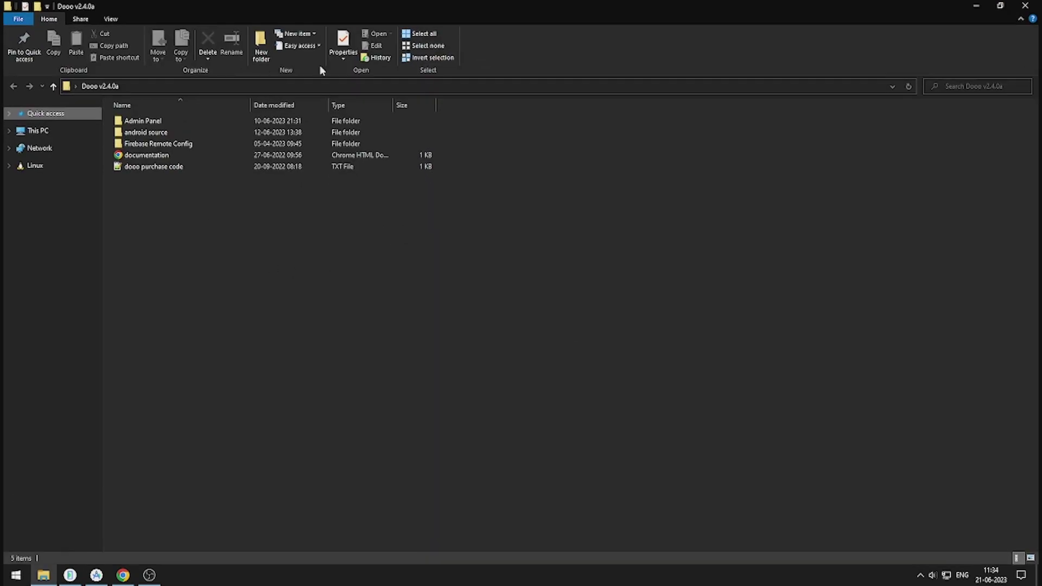
pyautogui.click(152, 157)
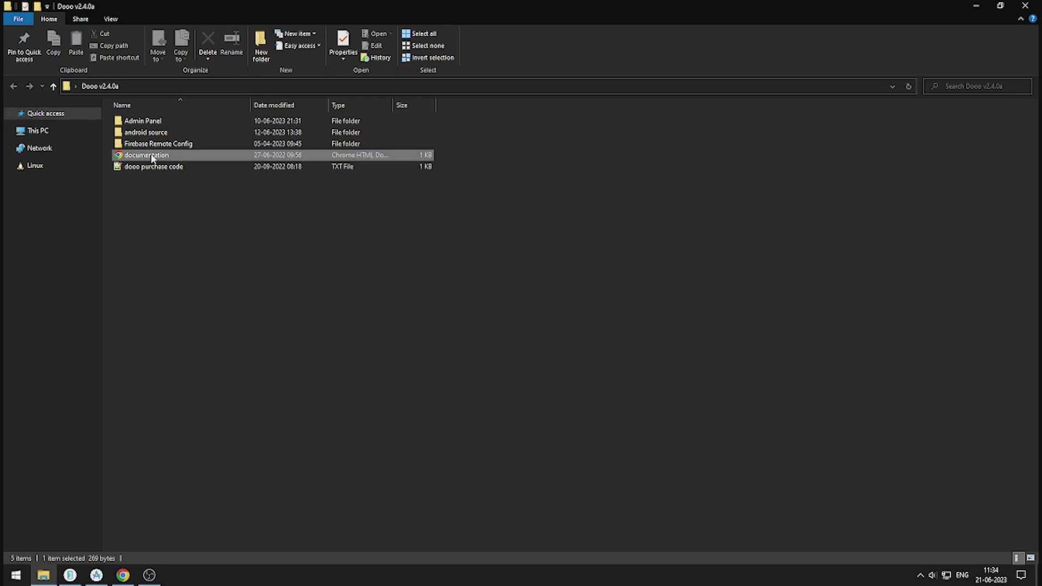
pyautogui.doubleClick(152, 157)
pyautogui.doubleClick(464, 214)
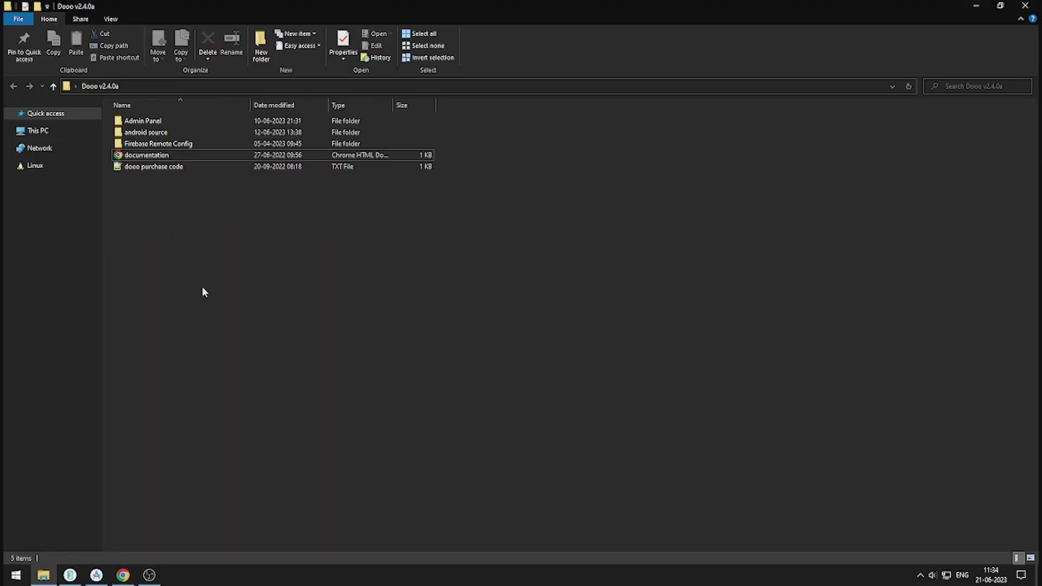
# Step: Open the Admin Panel folder and copy its full path
pyautogui.click(175, 145)
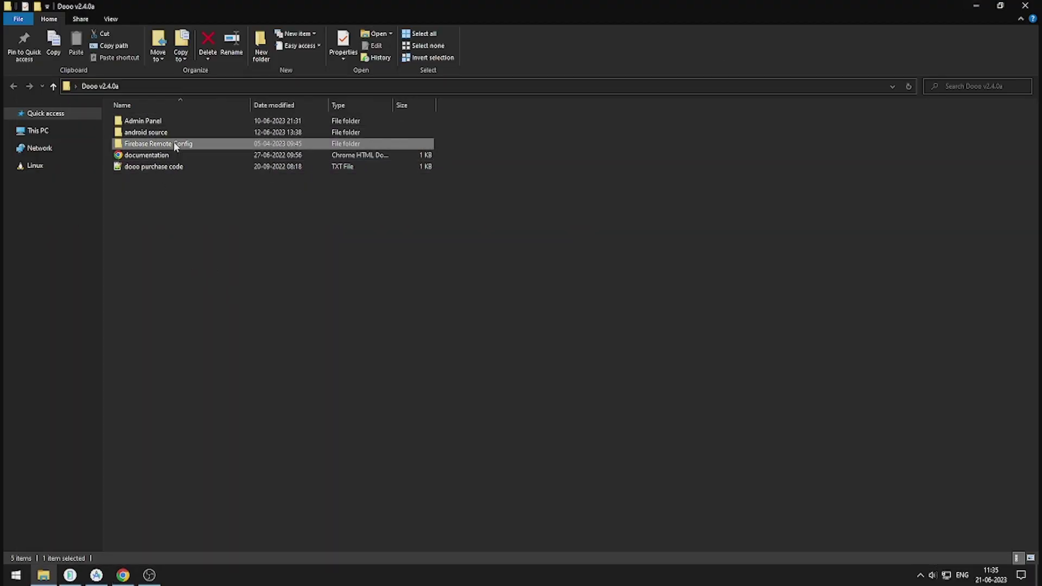
pyautogui.click(287, 231)
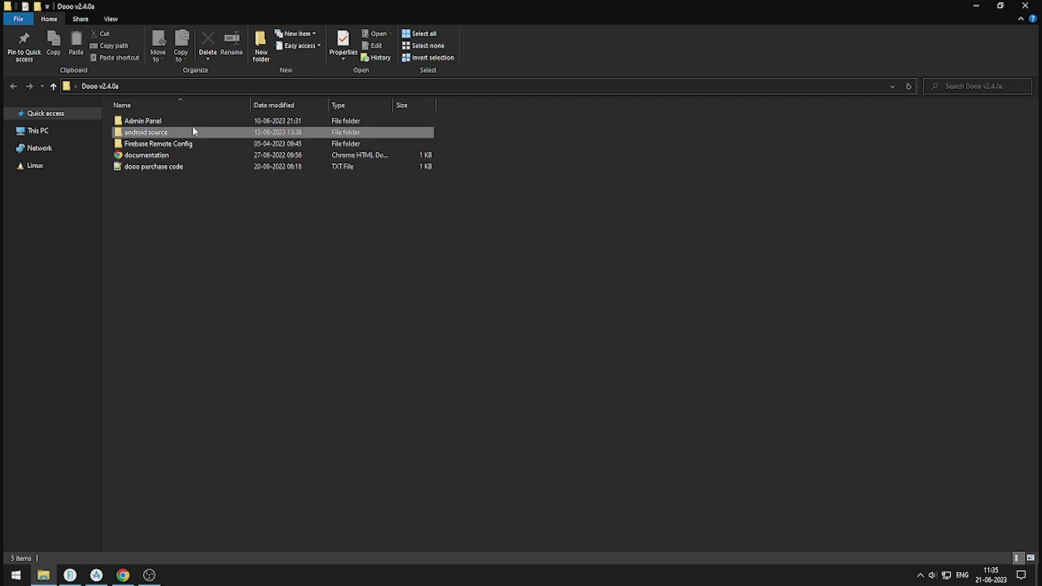
pyautogui.click(193, 132)
pyautogui.click(190, 231)
pyautogui.doubleClick(156, 120)
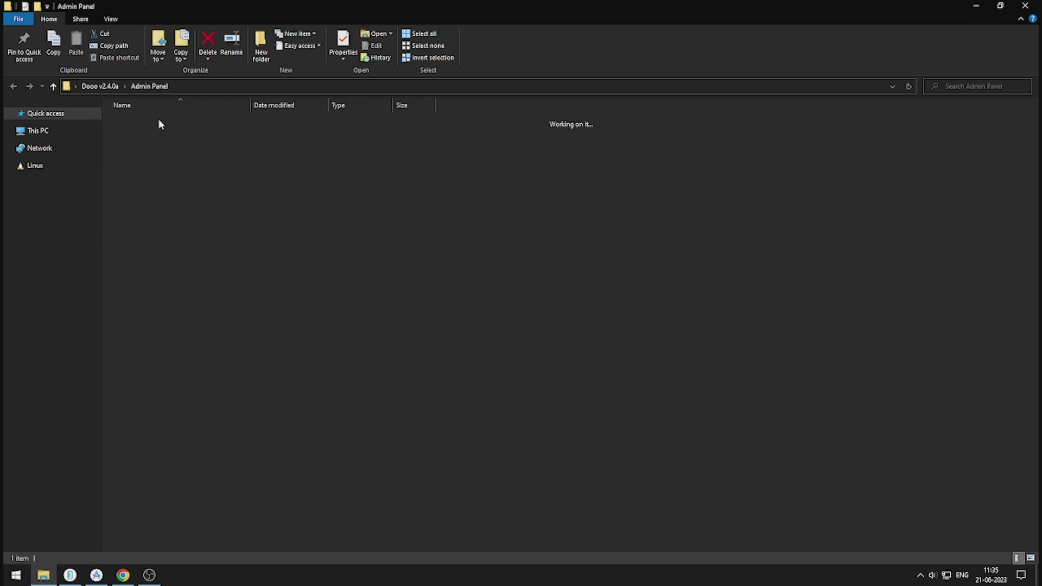
pyautogui.hotkey('alt', 'd')
pyautogui.hotkey('alt', 'Tab')
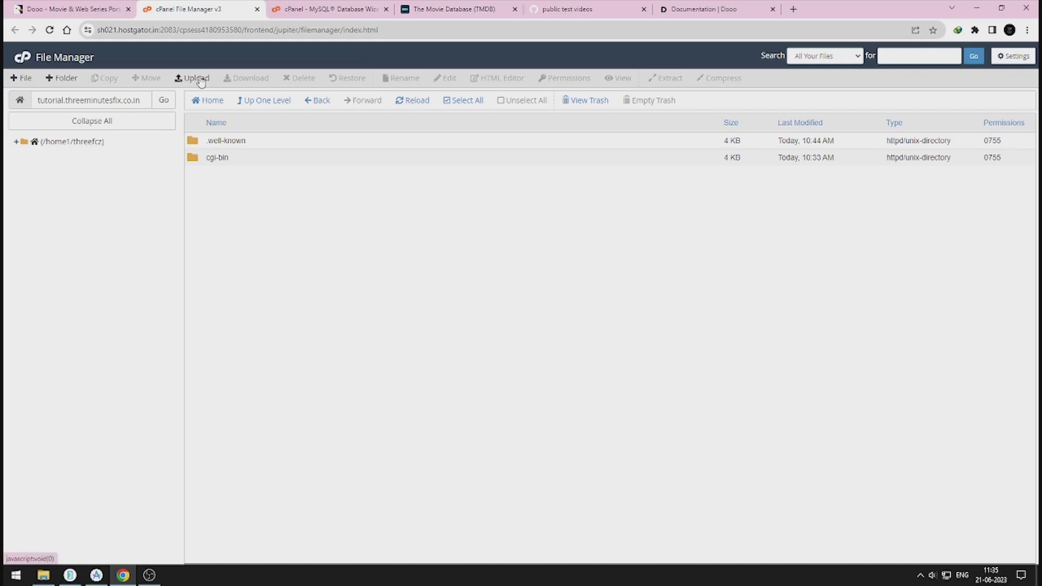
# Step: Upload install.zip from the Admin Panel folder to the site root
pyautogui.click(199, 77)
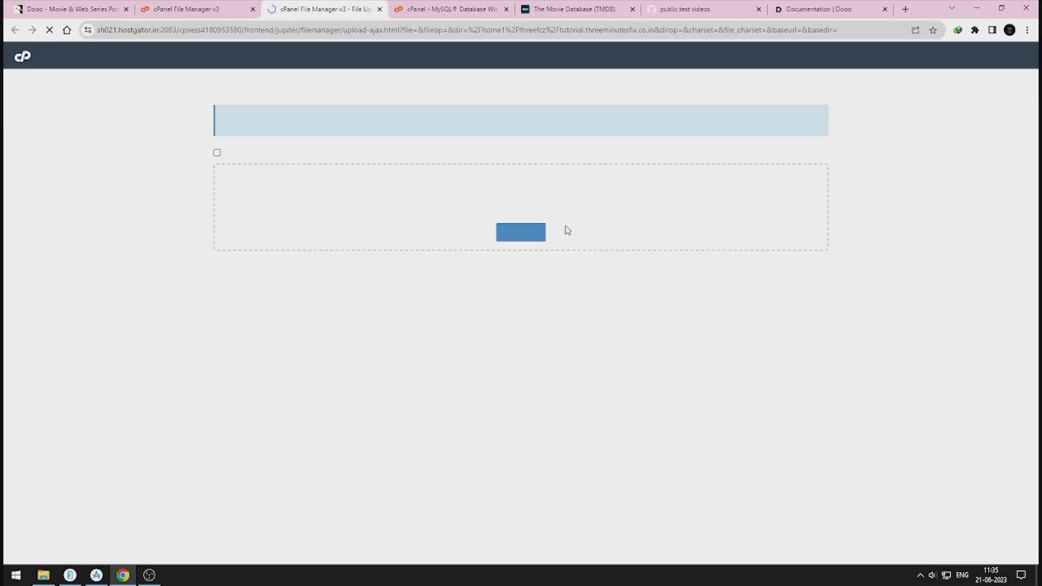
pyautogui.click(518, 234)
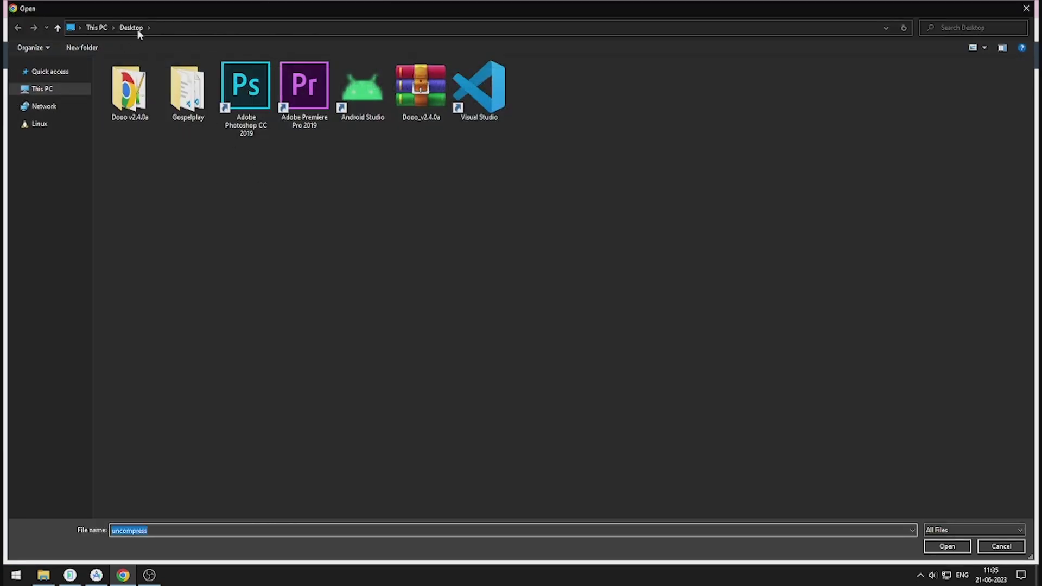
pyautogui.click(172, 28)
pyautogui.hotkey('ctrl', 'v')
pyautogui.press('Return')
pyautogui.click(114, 79)
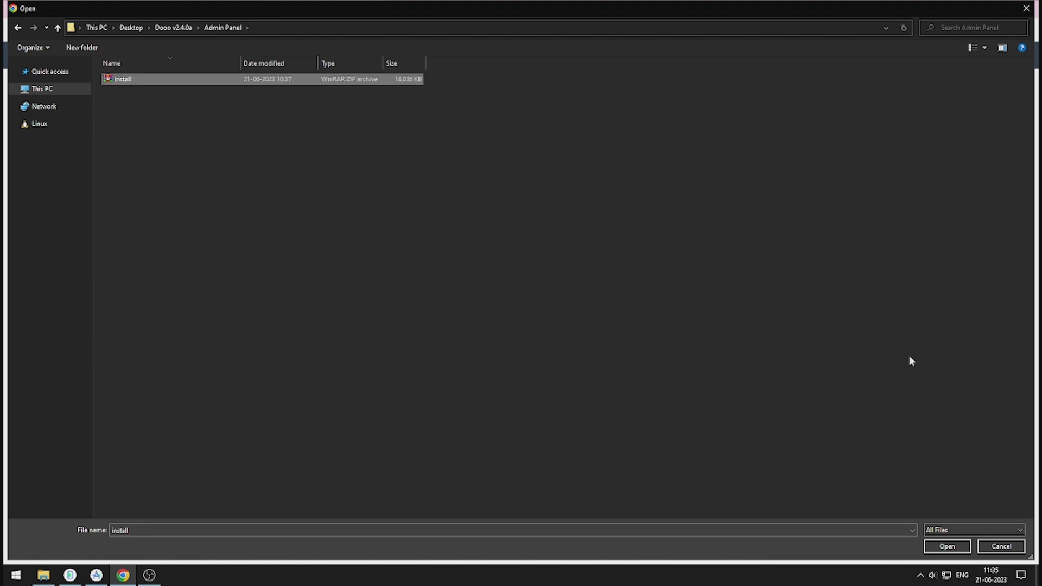
pyautogui.click(947, 546)
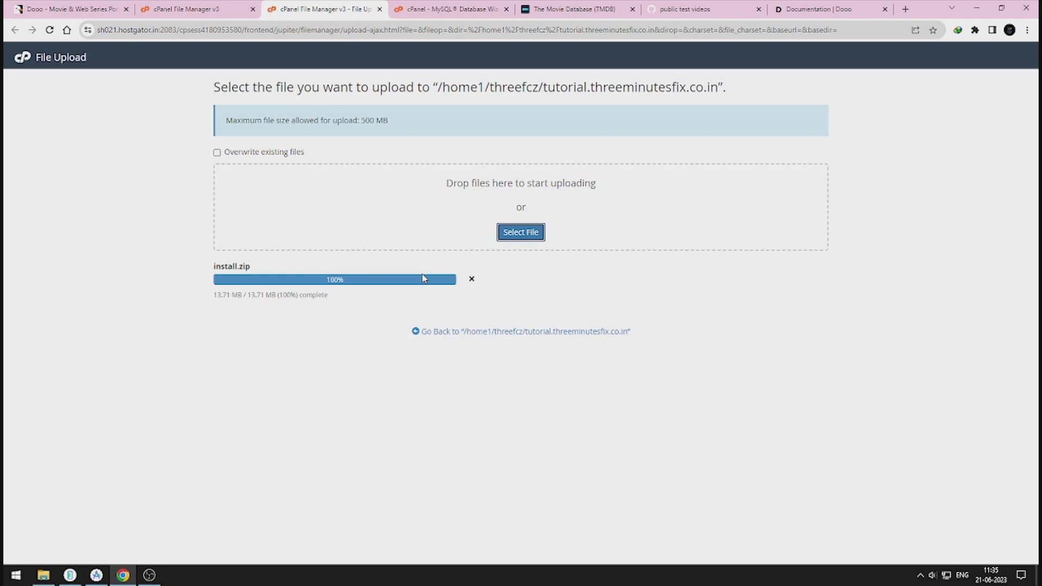
pyautogui.click(379, 8)
# Step: Extract install.zip in place in the site root
pyautogui.click(417, 101)
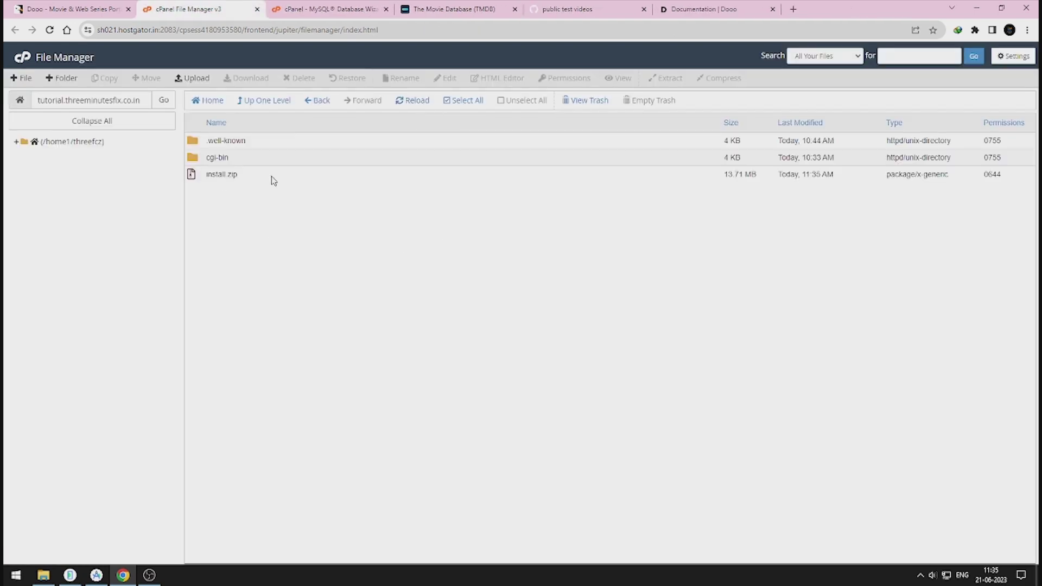
pyautogui.rightClick(274, 181)
pyautogui.click(287, 296)
pyautogui.click(601, 357)
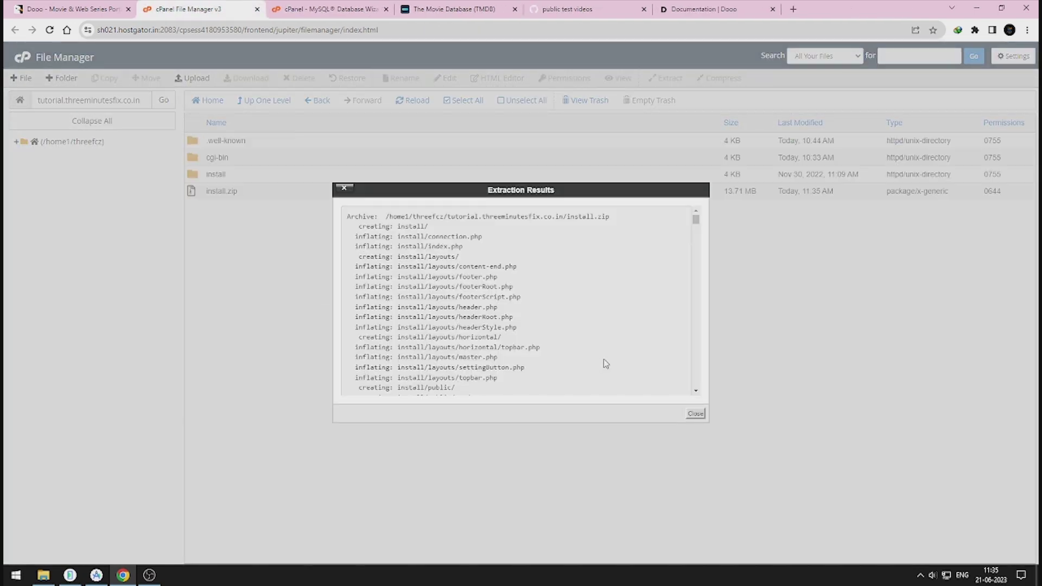
pyautogui.click(696, 414)
# Step: Open the new install folder's URL in a new tab to launch the installer
pyautogui.doubleClick(249, 173)
pyautogui.tripleClick(127, 103)
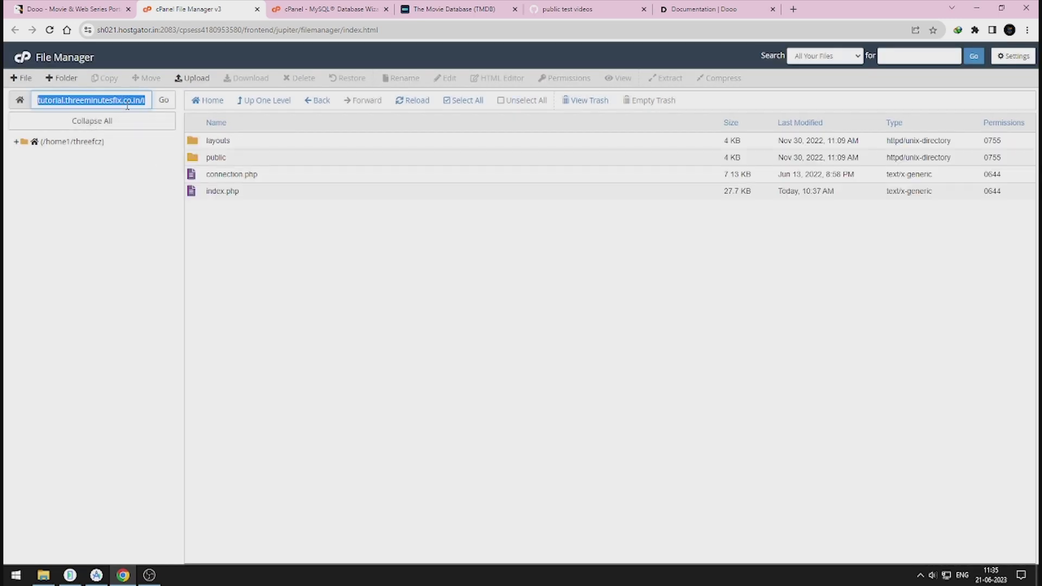
pyautogui.rightClick(127, 103)
pyautogui.click(168, 200)
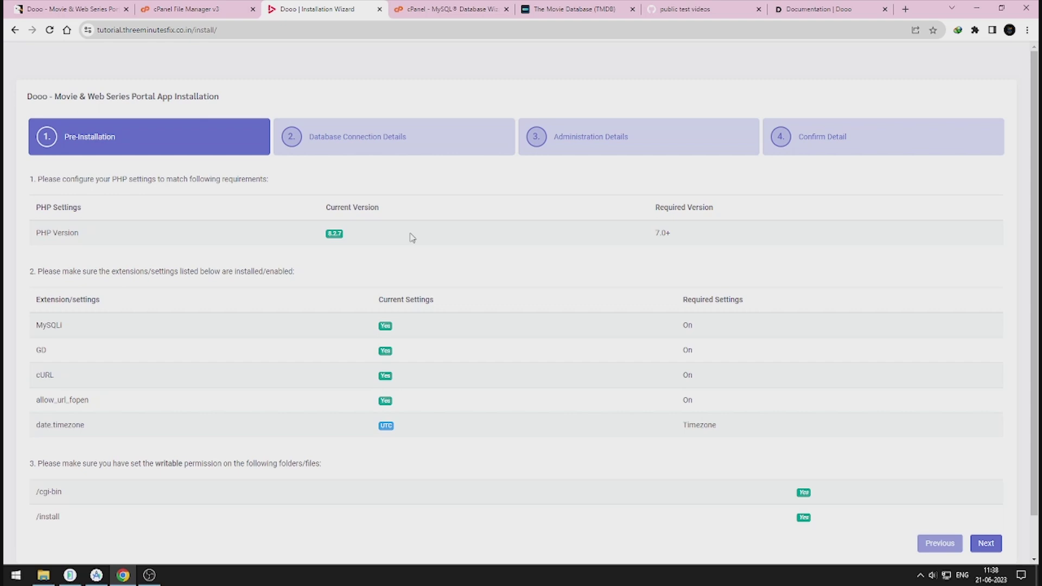
# Step: Open cPanel's tools page in a new tab and search the tools for php
pyautogui.click(174, 11)
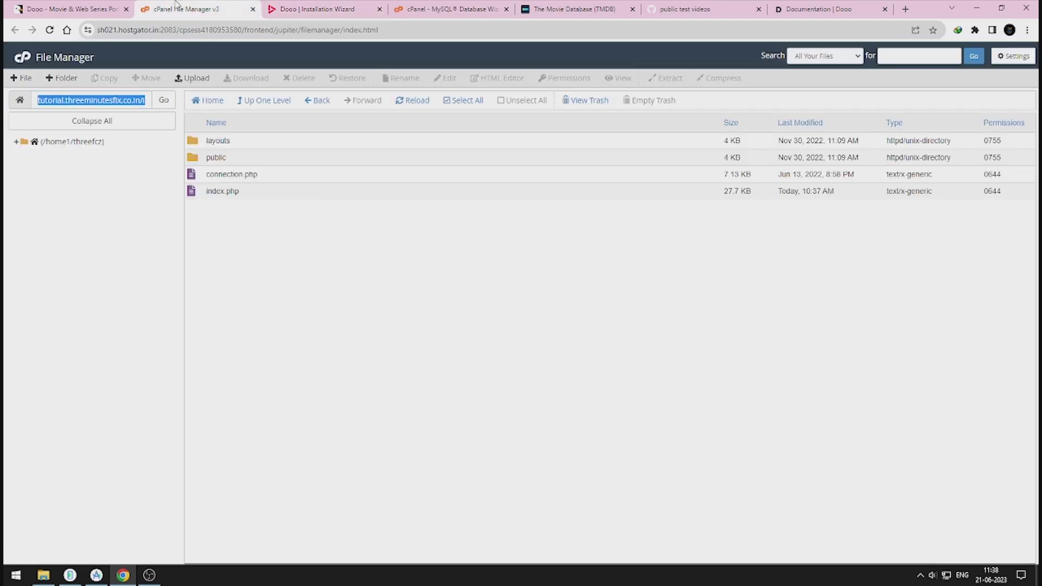
pyautogui.rightClick(24, 78)
pyautogui.click(54, 70)
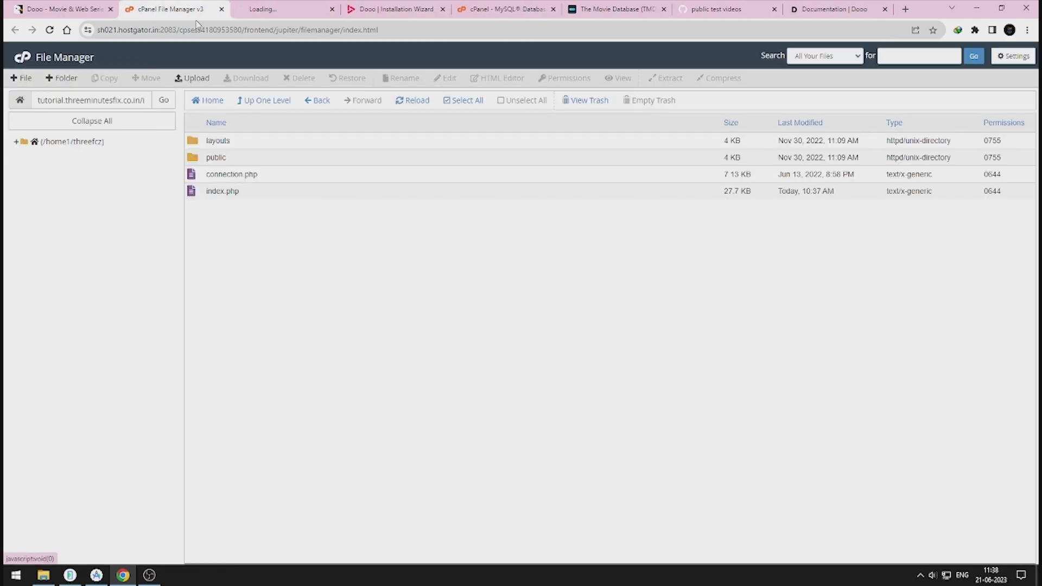
pyautogui.click(311, 8)
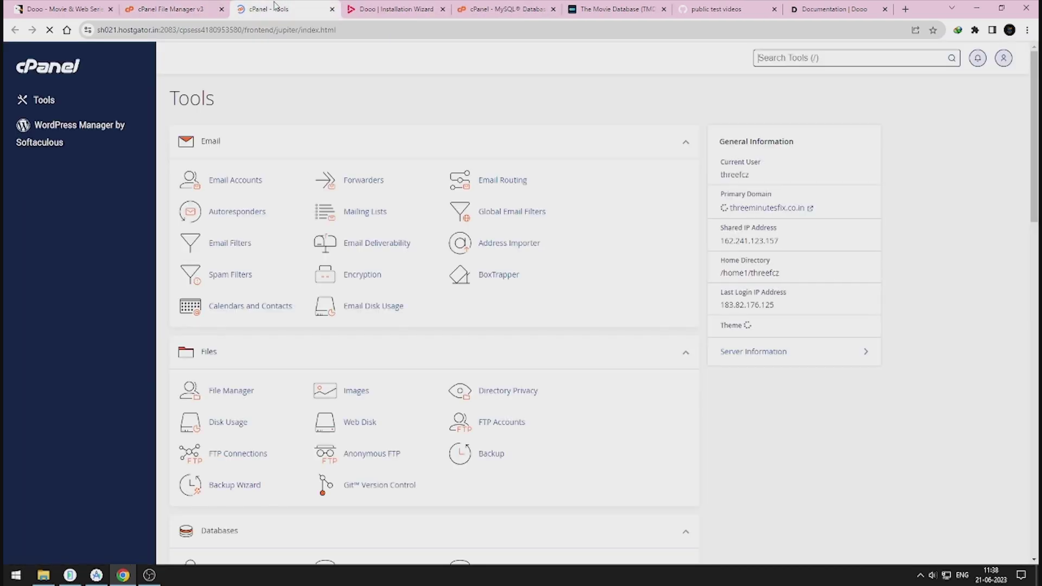
pyautogui.click(815, 57)
pyautogui.write('php')
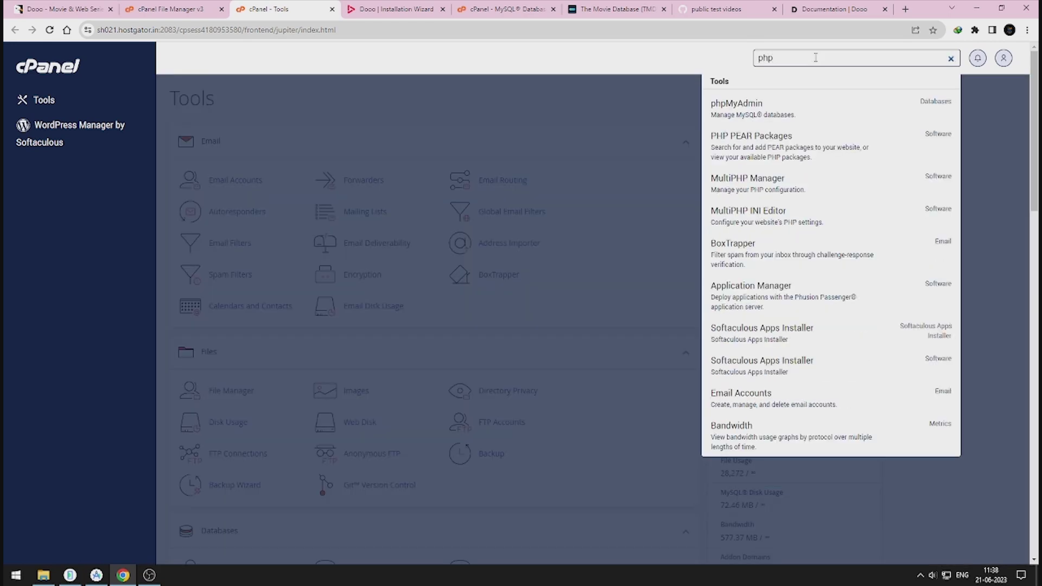
# Step: Set the tutorial subdomain to PHP 7.4 in MultiPHP Manager and reload the installer
pyautogui.click(783, 202)
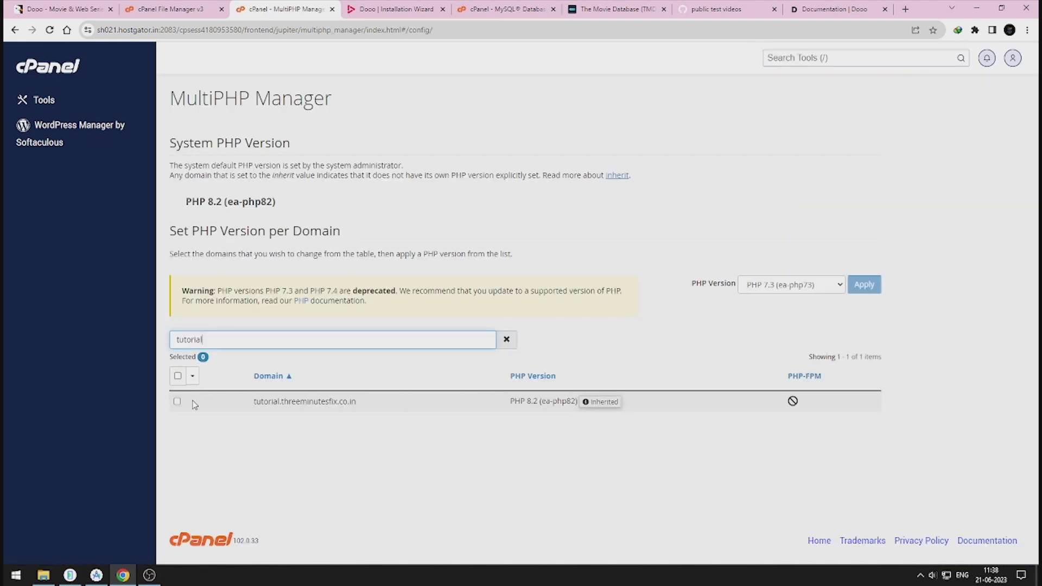
pyautogui.click(176, 402)
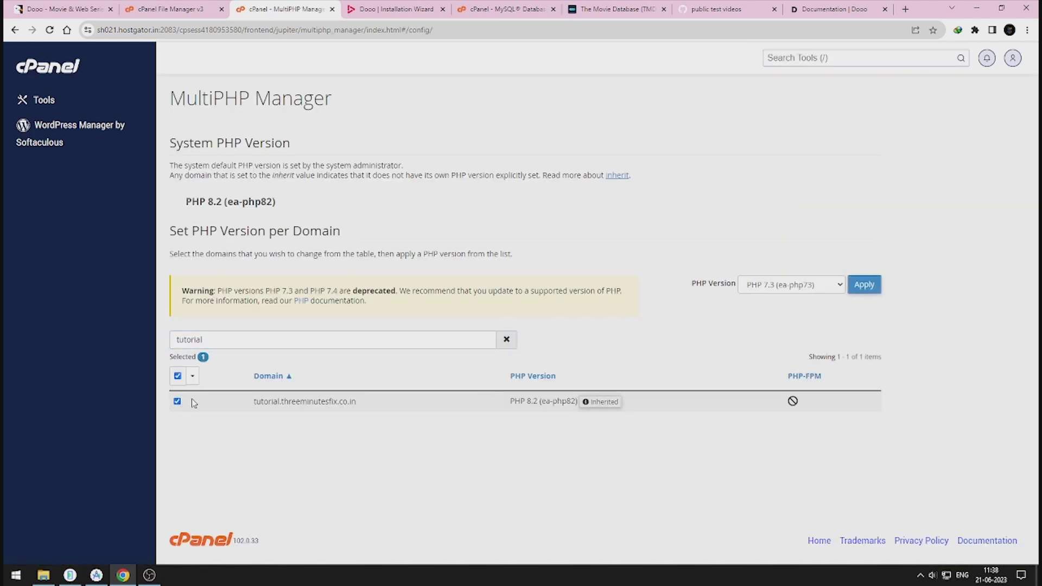
pyautogui.click(391, 9)
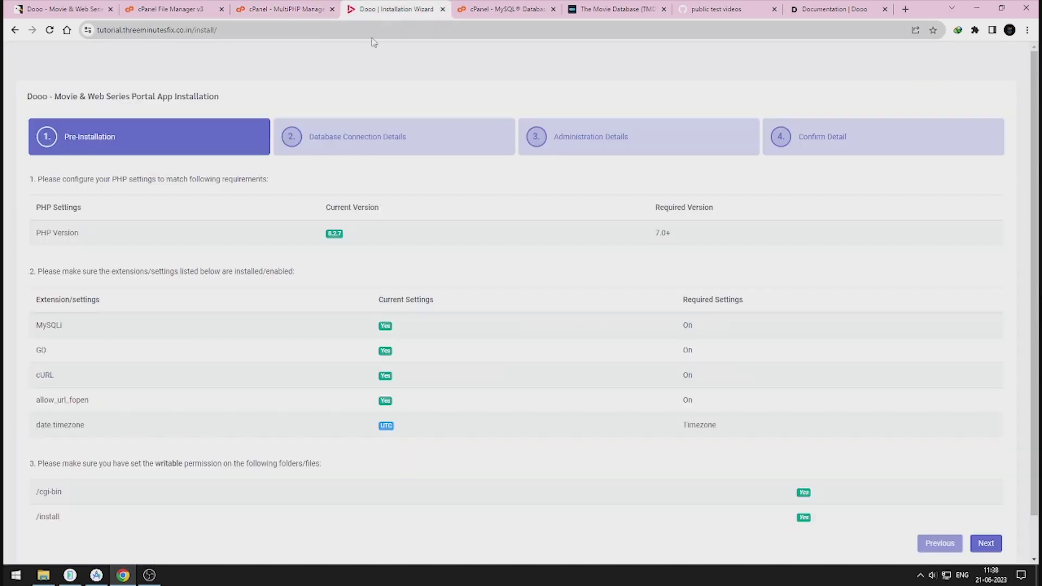
pyautogui.click(49, 31)
# Step: Create the tutorial_db database and enter its name in the installer's Database Name field
pyautogui.click(988, 546)
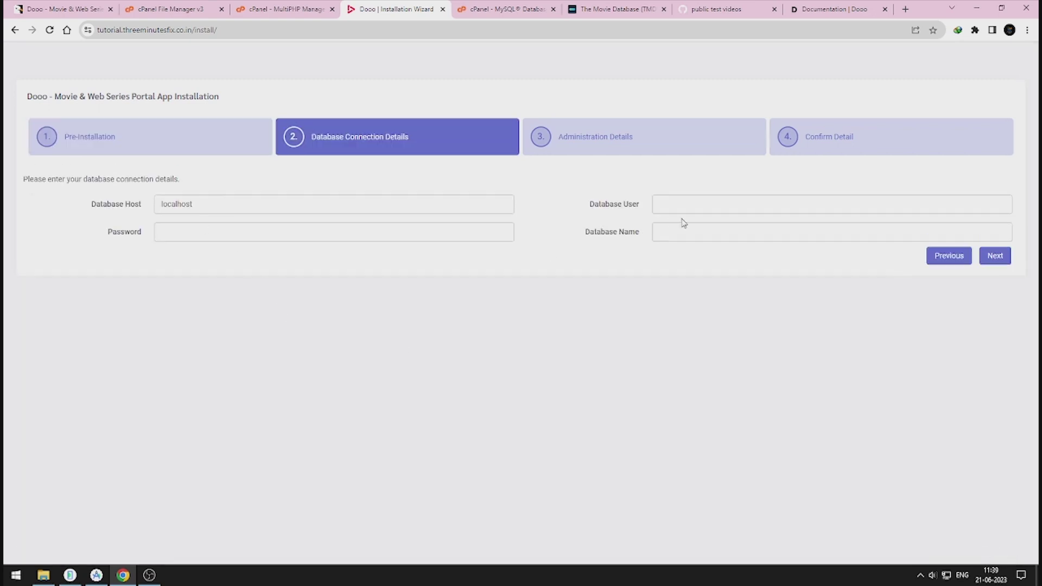
pyautogui.click(504, 9)
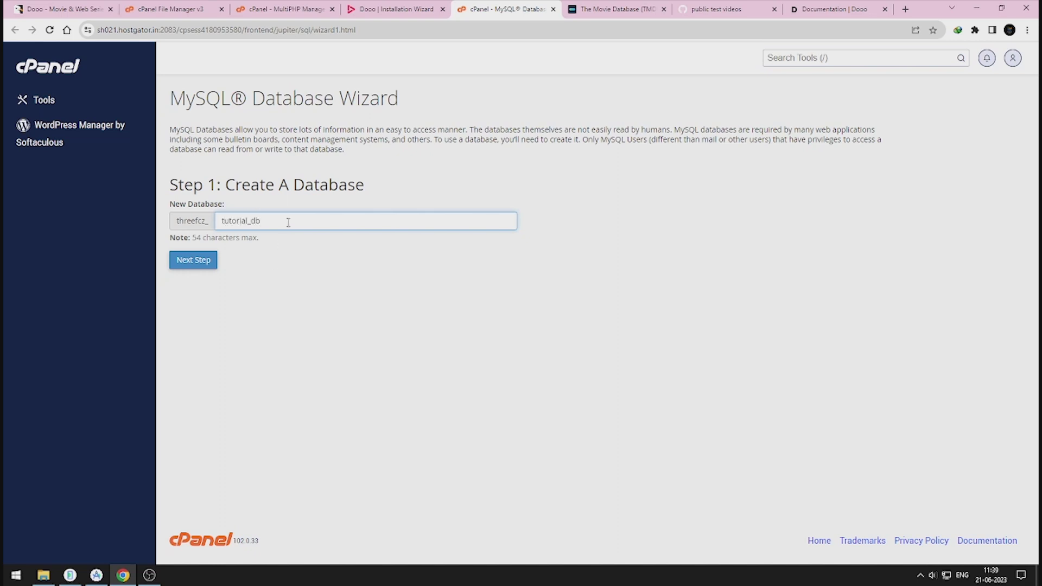
pyautogui.click(191, 260)
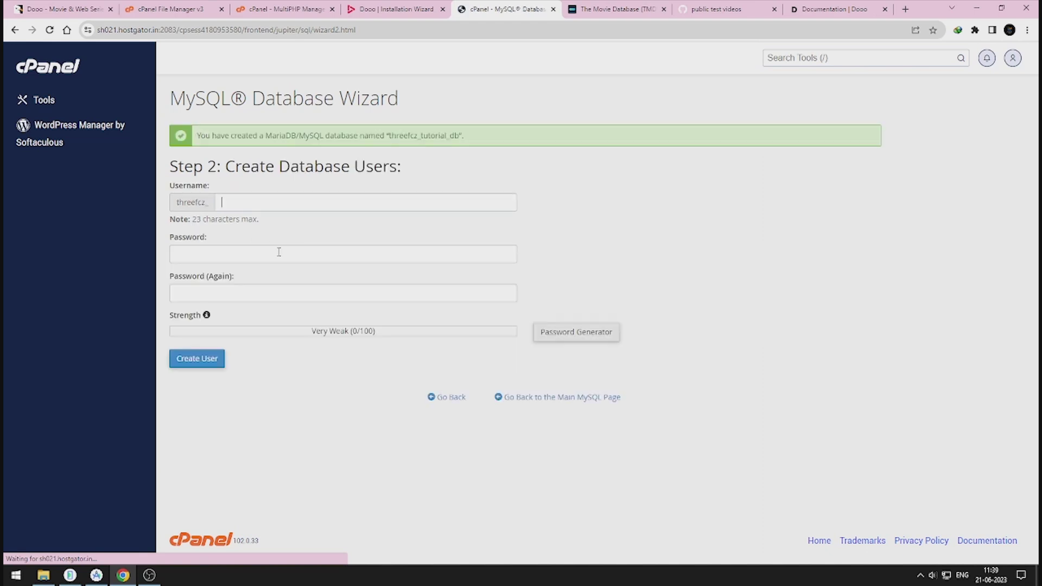
pyautogui.doubleClick(423, 135)
pyautogui.hotkey('ctrl', 'c')
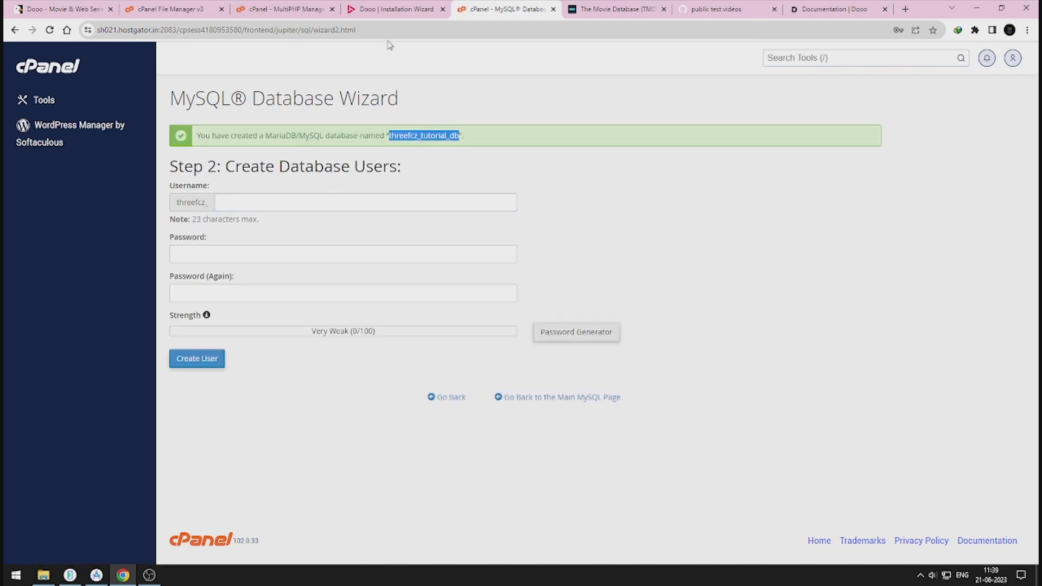
pyautogui.click(406, 9)
pyautogui.click(747, 229)
pyautogui.hotkey('ctrl', 'v')
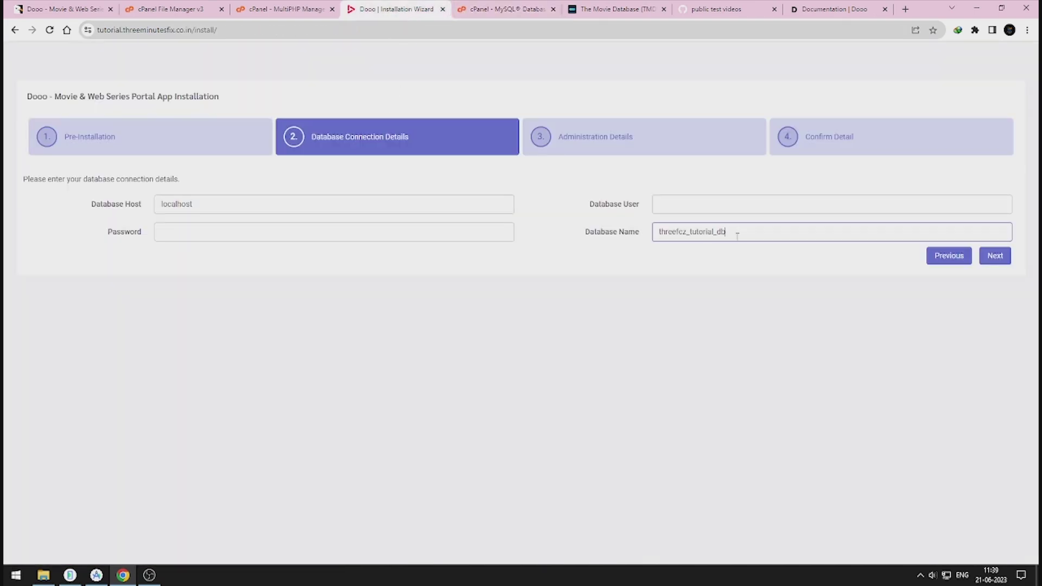
# Step: Create tutorial_user with a generated password and paste that password into the installer
pyautogui.click(519, 17)
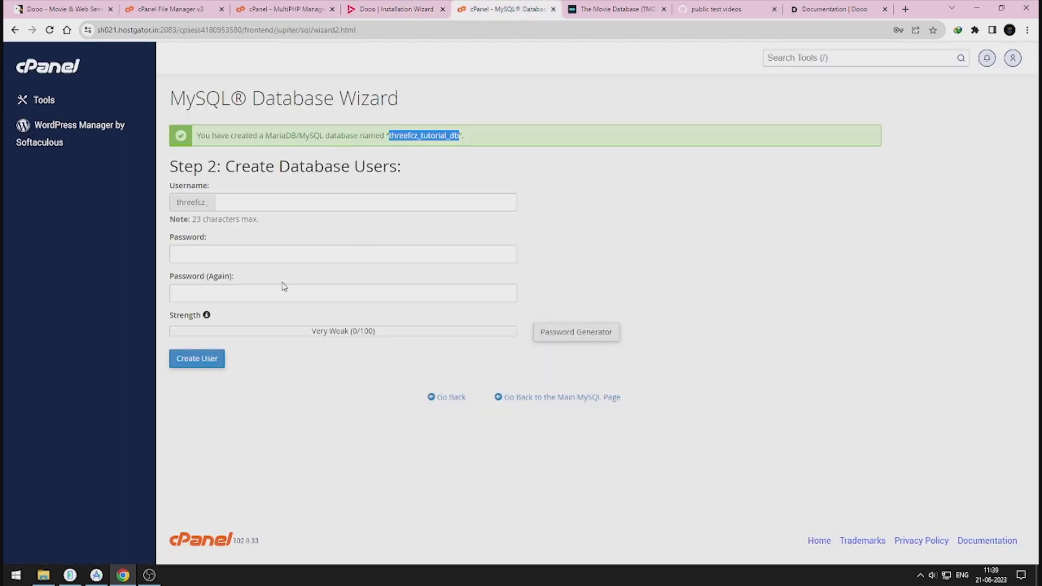
pyautogui.click(294, 201)
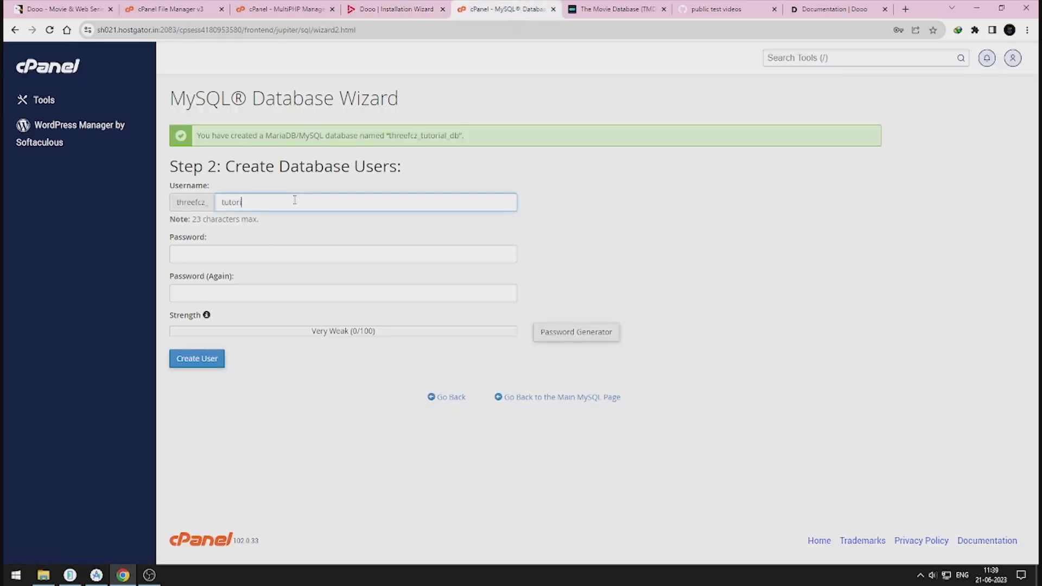
pyautogui.write('tutorial_user')
pyautogui.click(570, 337)
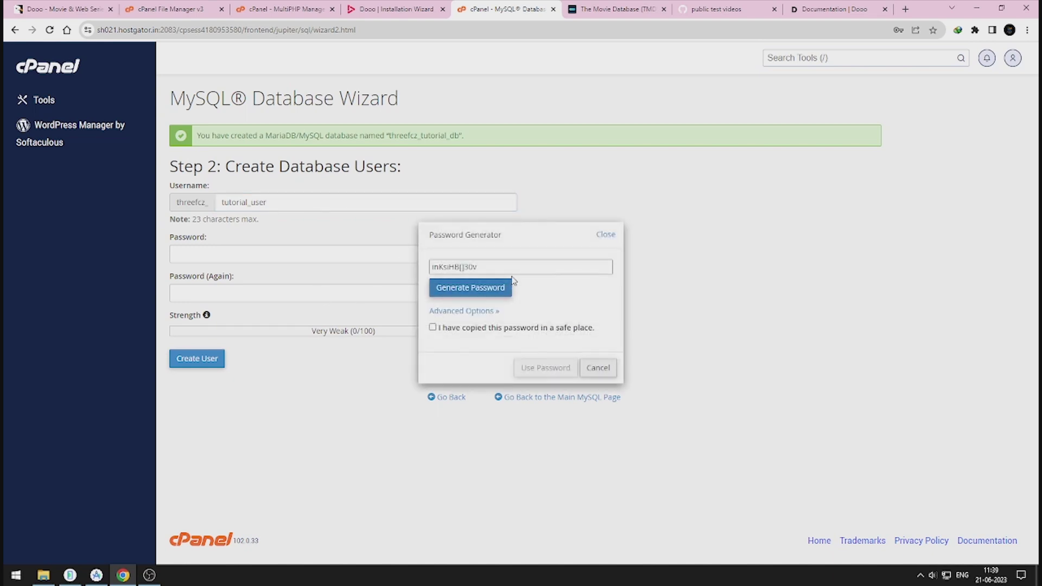
pyautogui.click(512, 328)
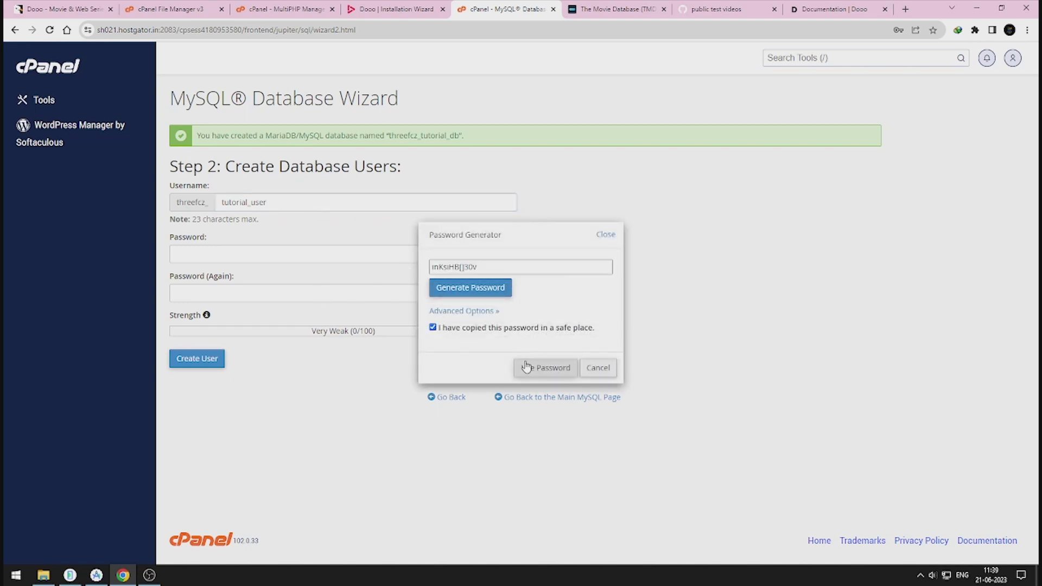
pyautogui.click(547, 367)
pyautogui.click(215, 358)
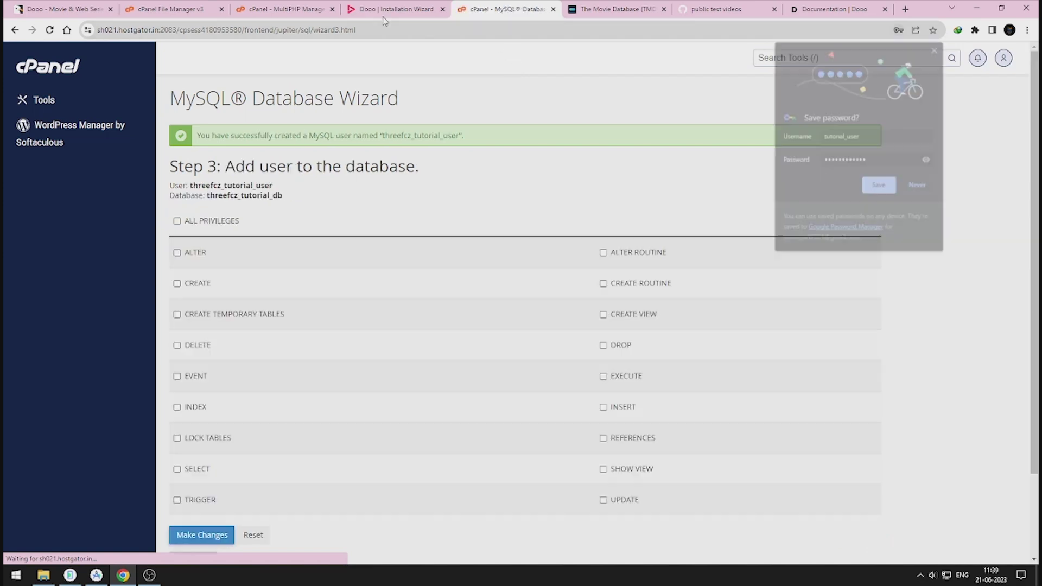
pyautogui.click(385, 11)
pyautogui.click(320, 232)
pyautogui.hotkey('ctrl', 'v')
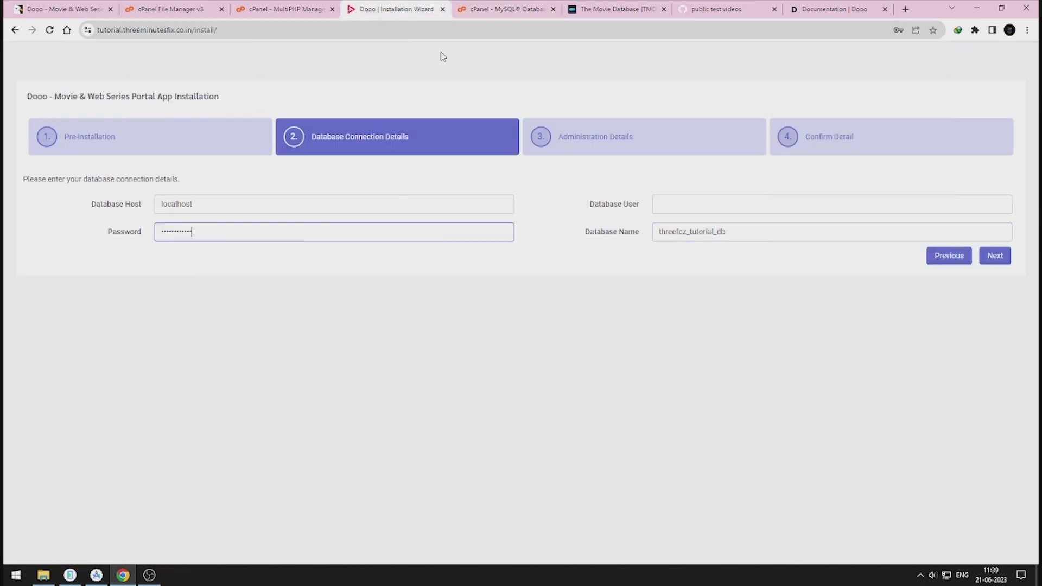
# Step: Copy the new database username into the installer's Database User field
pyautogui.click(484, 10)
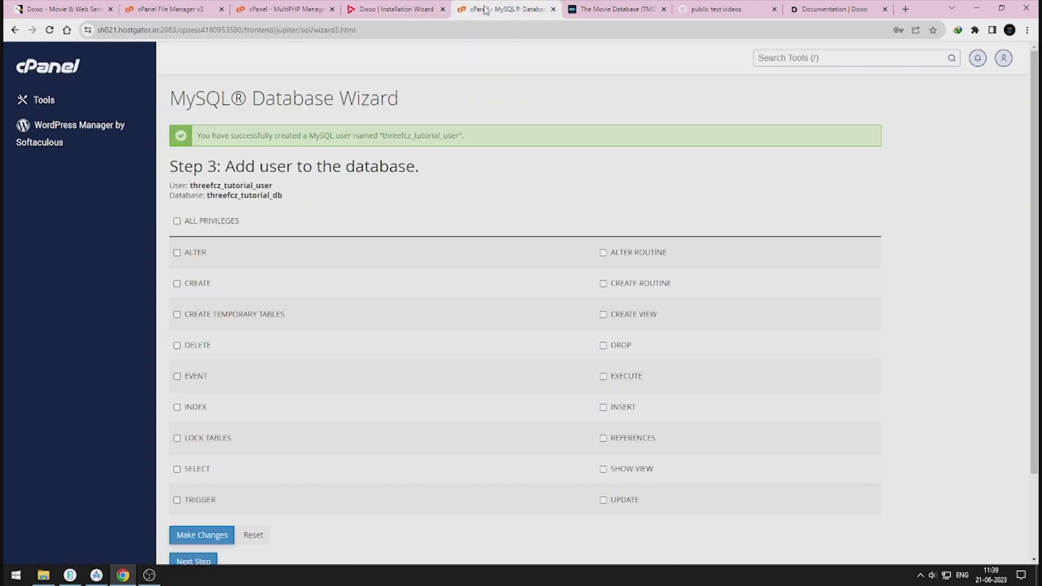
pyautogui.doubleClick(432, 136)
pyautogui.hotkey('ctrl', 'c')
pyautogui.click(422, 13)
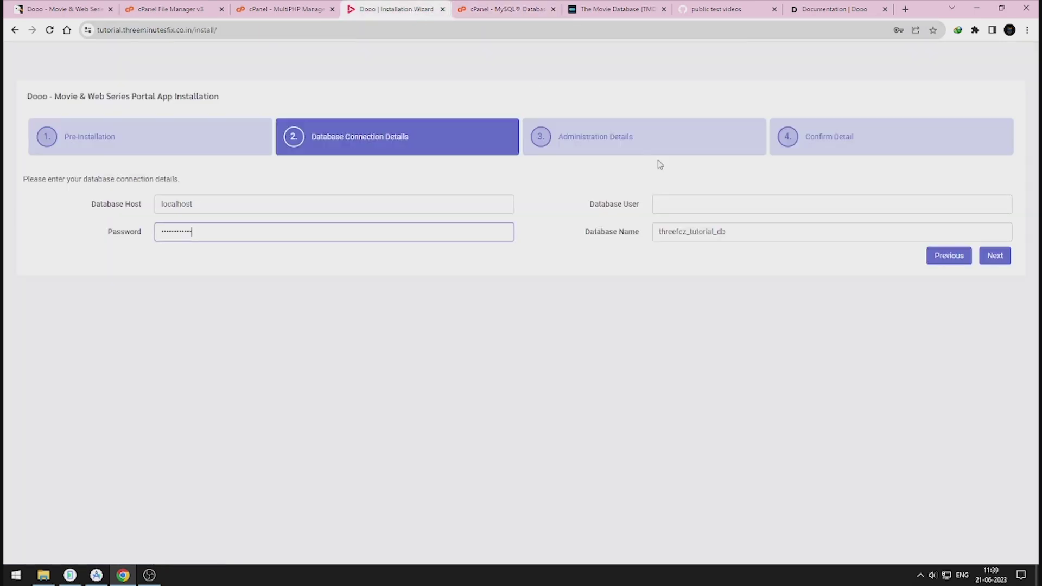
pyautogui.click(687, 202)
pyautogui.hotkey('ctrl', 'v')
# Step: Grant the user ALL PRIVILEGES on the database, then submit the installer's connection details
pyautogui.click(508, 16)
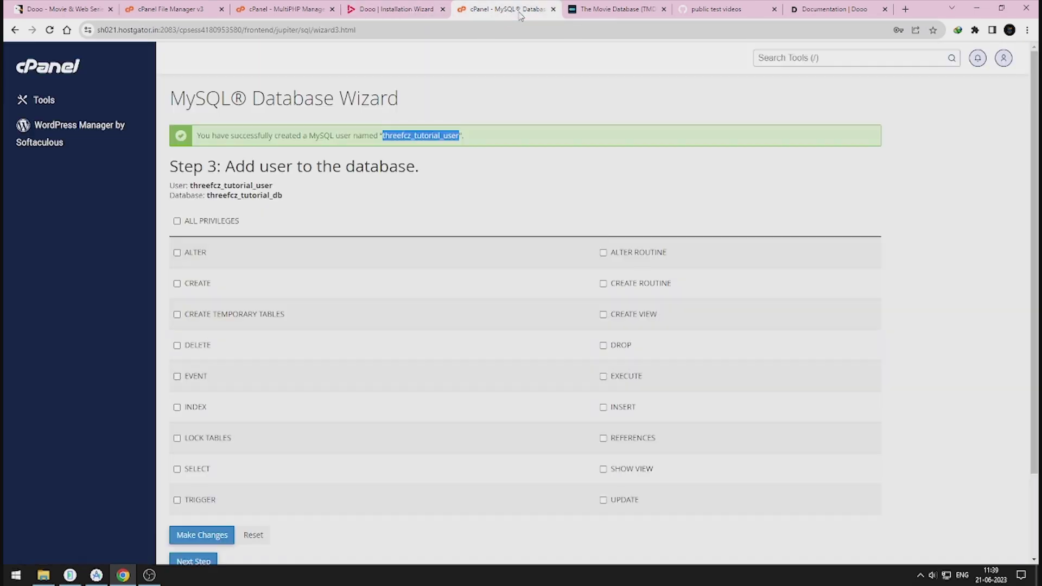
pyautogui.click(214, 235)
pyautogui.scroll(-3, 214, 234)
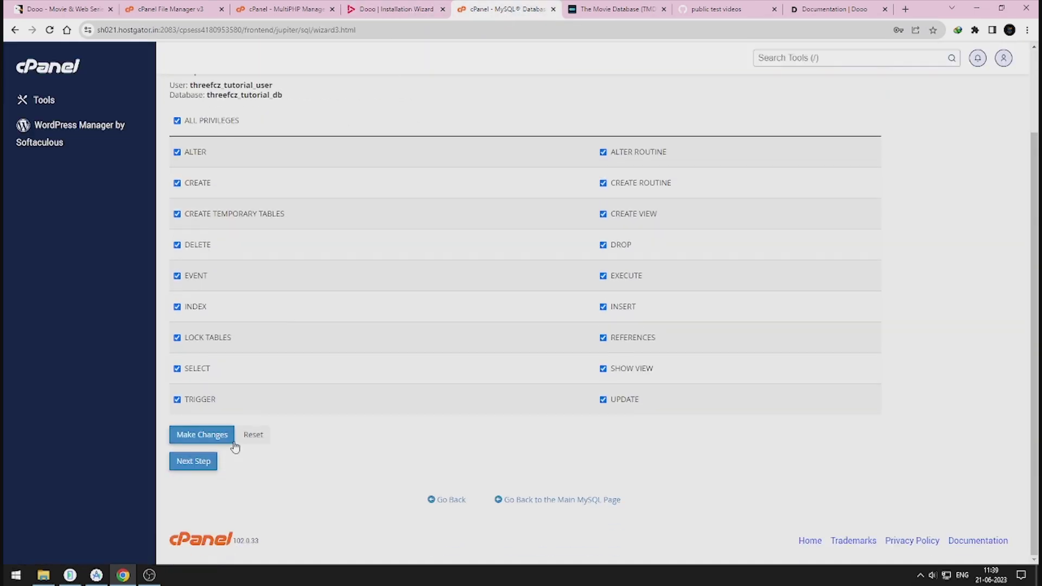
pyautogui.click(213, 435)
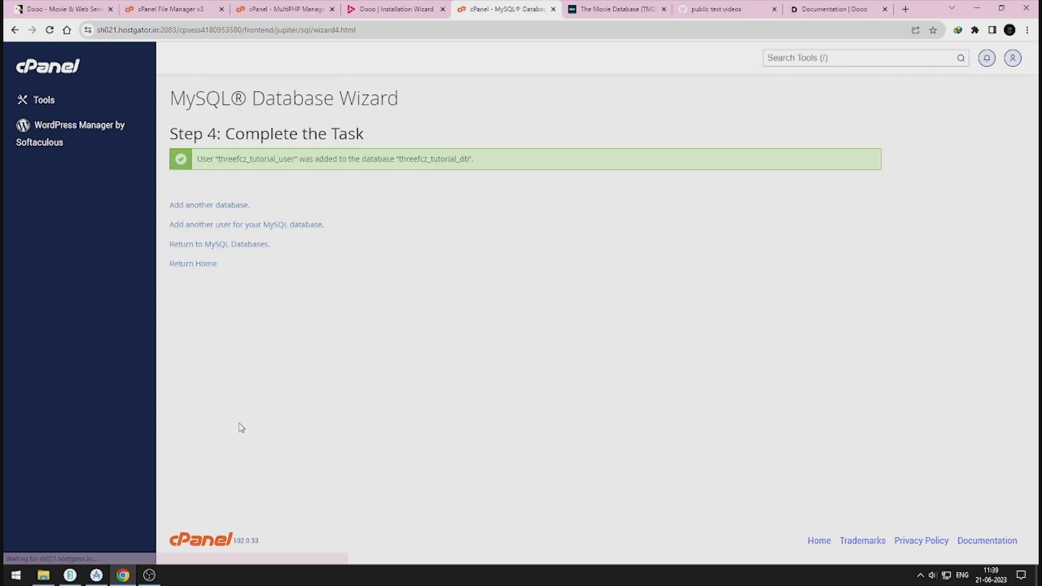
pyautogui.click(357, 11)
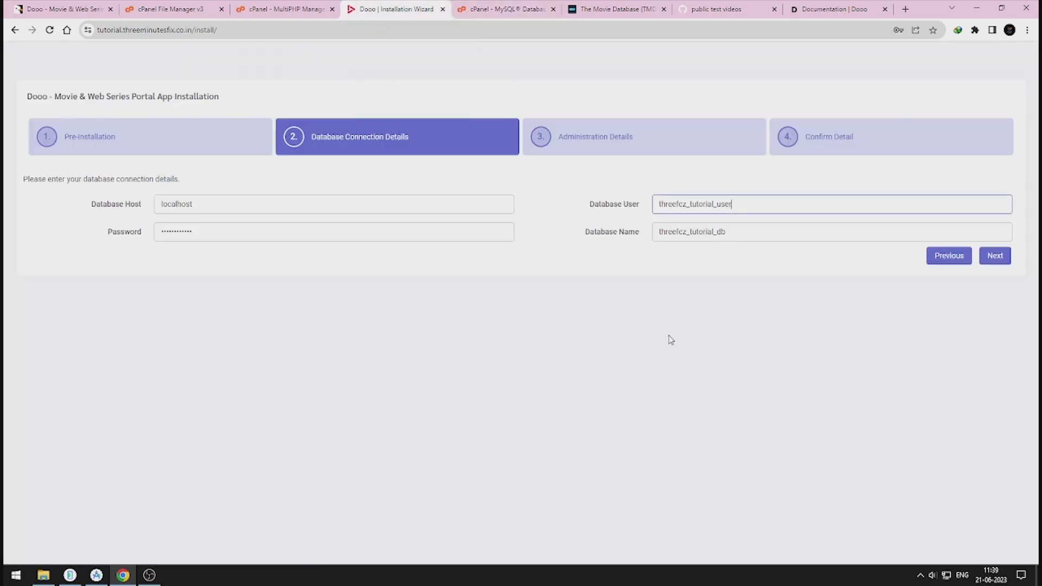
pyautogui.click(996, 255)
pyautogui.click(216, 207)
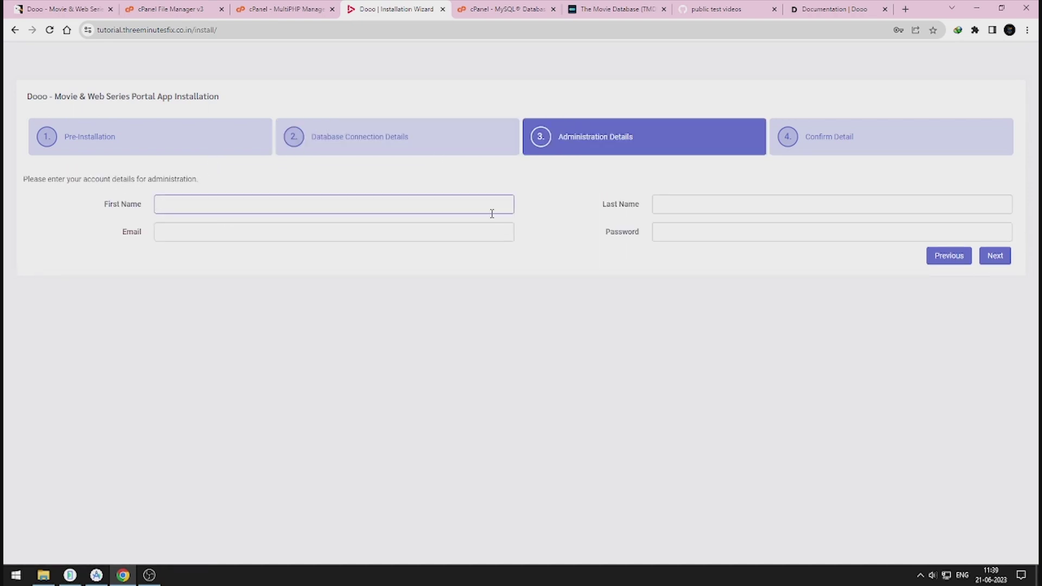
# Step: Fill in the administrator's name and password, continue, and accept the terms
pyautogui.press('Tab')
pyautogui.write('c')
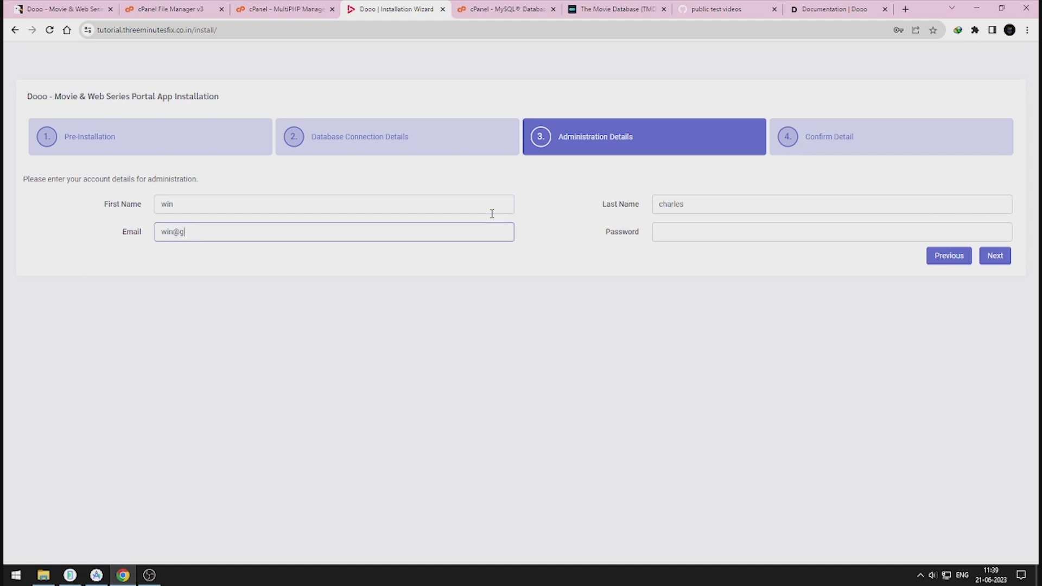
pyautogui.write('mail.co')
pyautogui.press('Tab')
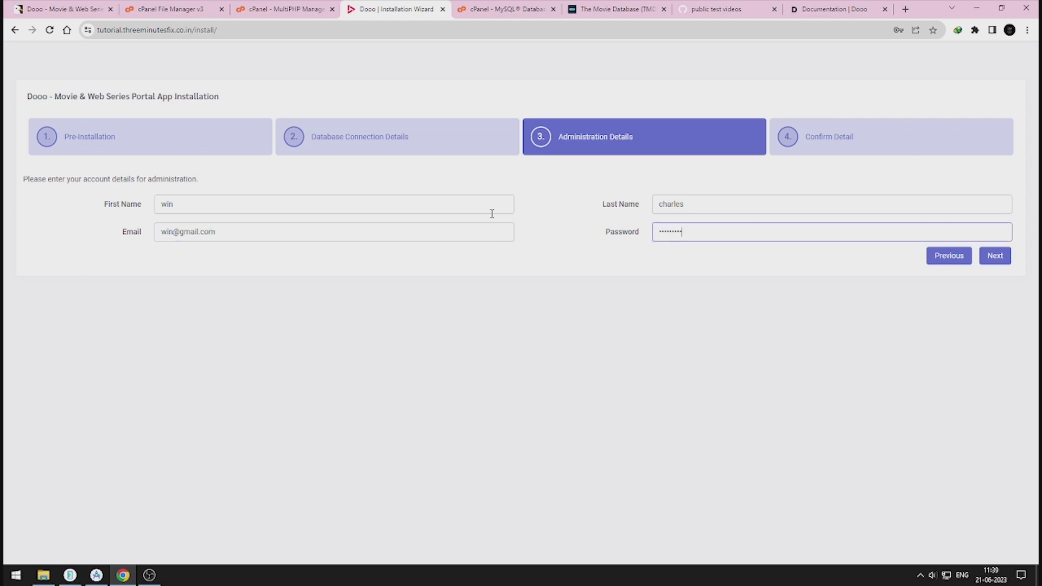
pyautogui.click(1007, 255)
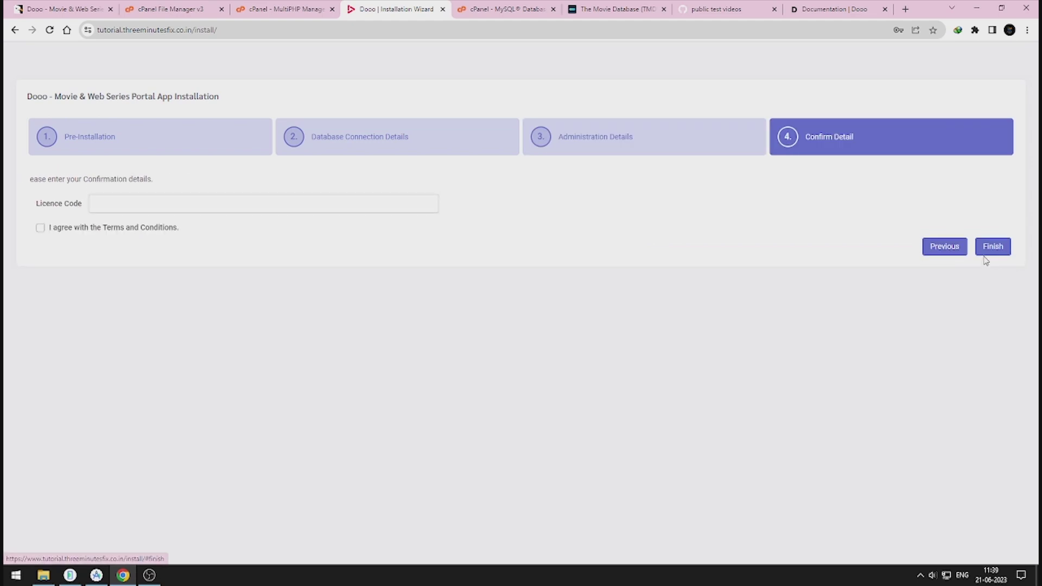
pyautogui.click(41, 228)
# Step: Find the dooo purchase code file in the Dooo v2.4.0a folder for the licence code
pyautogui.click(115, 205)
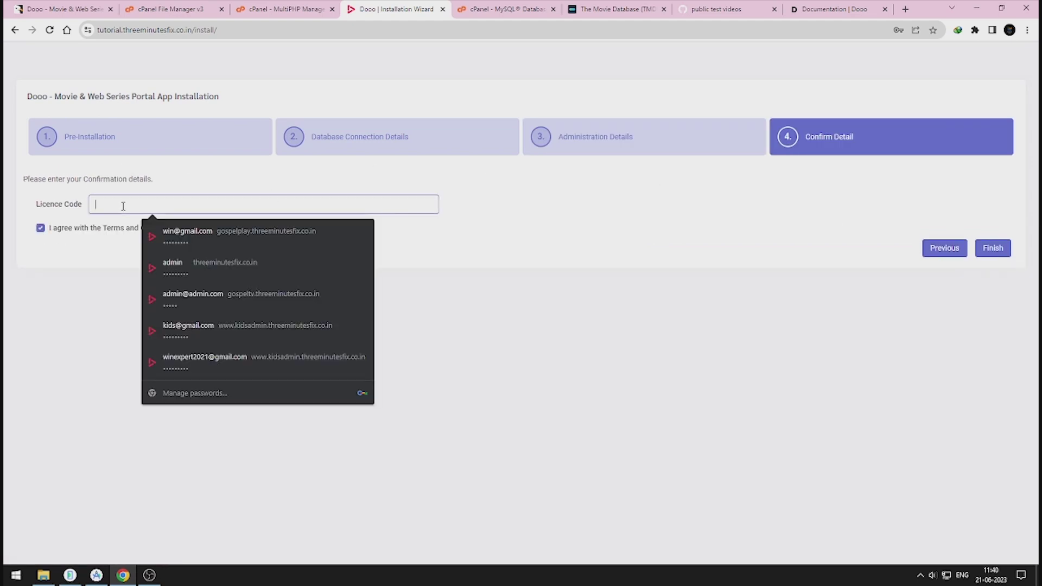
pyautogui.click(44, 576)
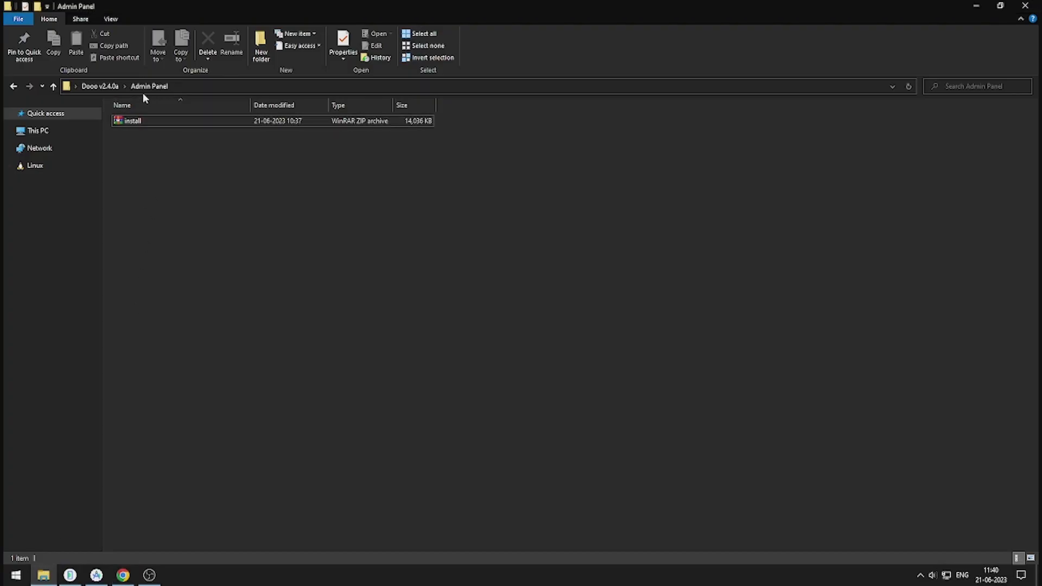
pyautogui.click(112, 87)
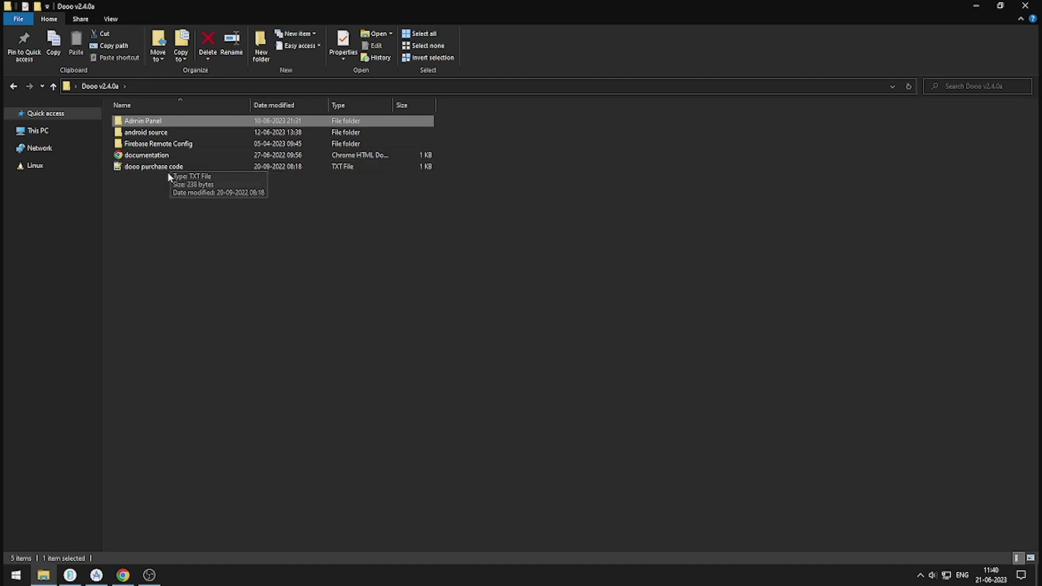
pyautogui.click(205, 247)
pyautogui.click(232, 167)
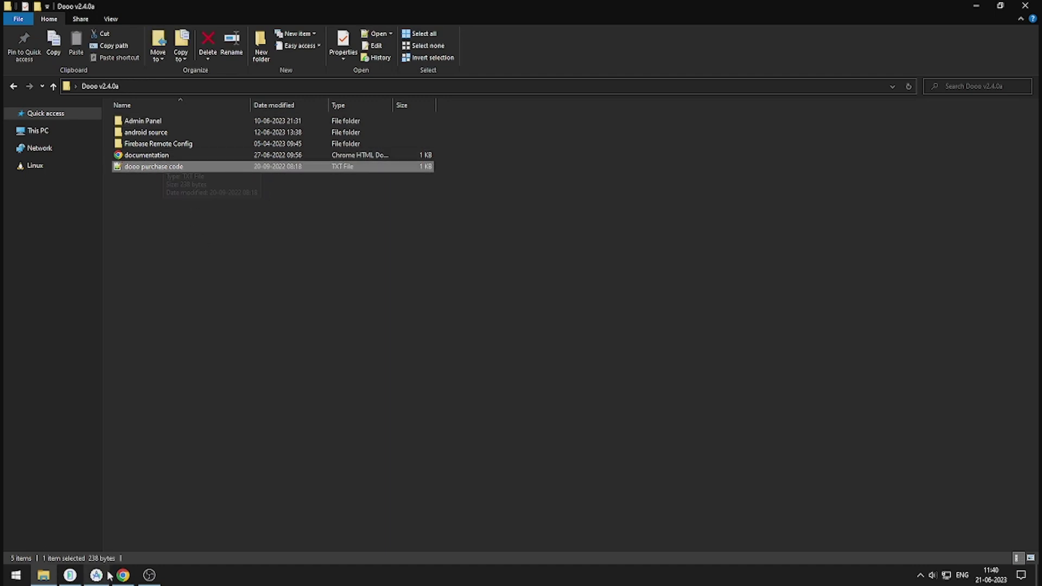
pyautogui.click(123, 576)
# Step: Paste the purchase code into the Licence Code field and finish the installation
pyautogui.click(269, 202)
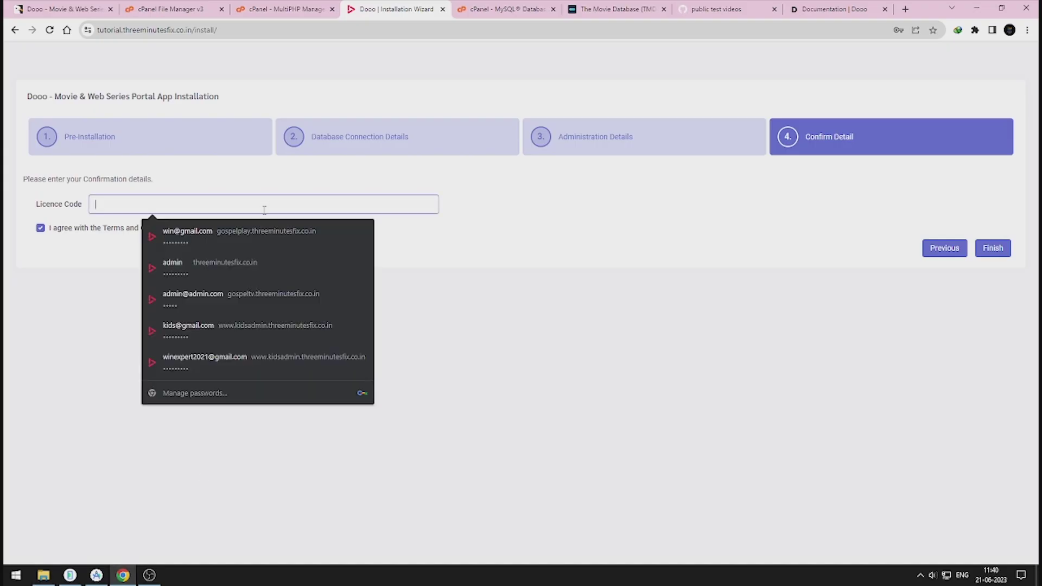
pyautogui.hotkey('ctrl', 'v')
pyautogui.click(993, 250)
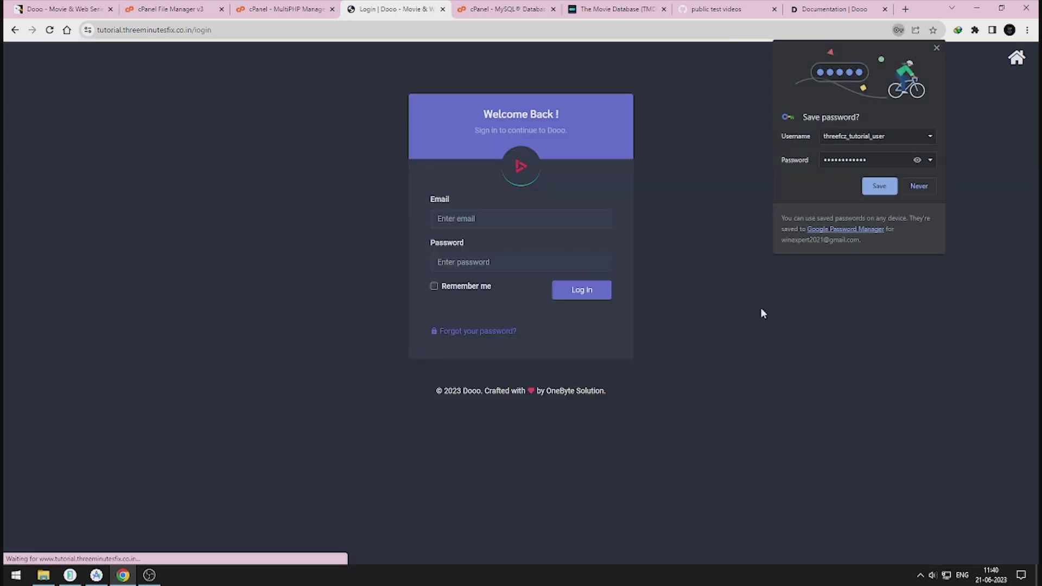
# Step: Decline saving the password, then log in with the admin email and password, Remember me ticked
pyautogui.click(925, 183)
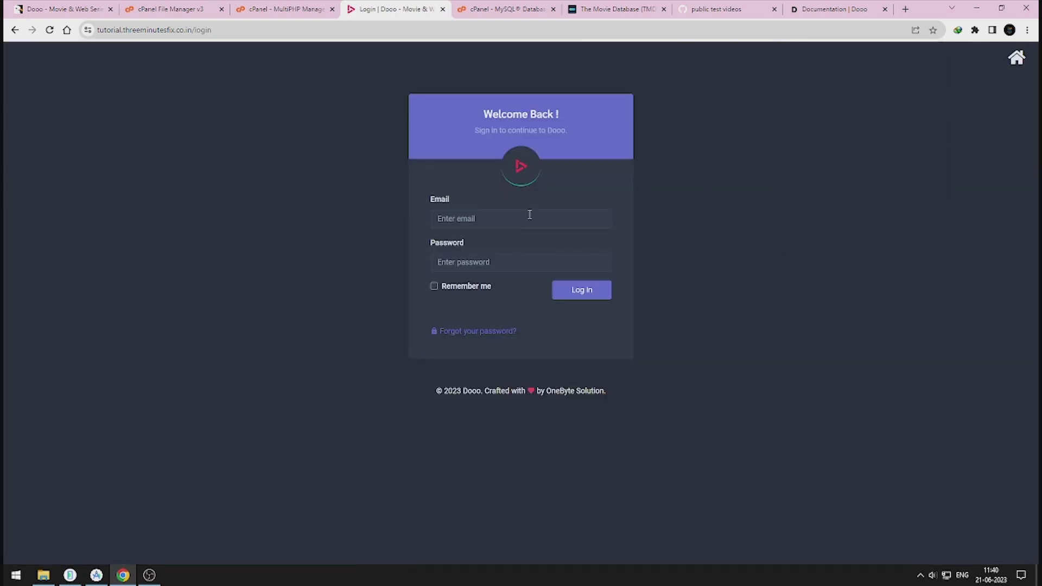
pyautogui.click(507, 220)
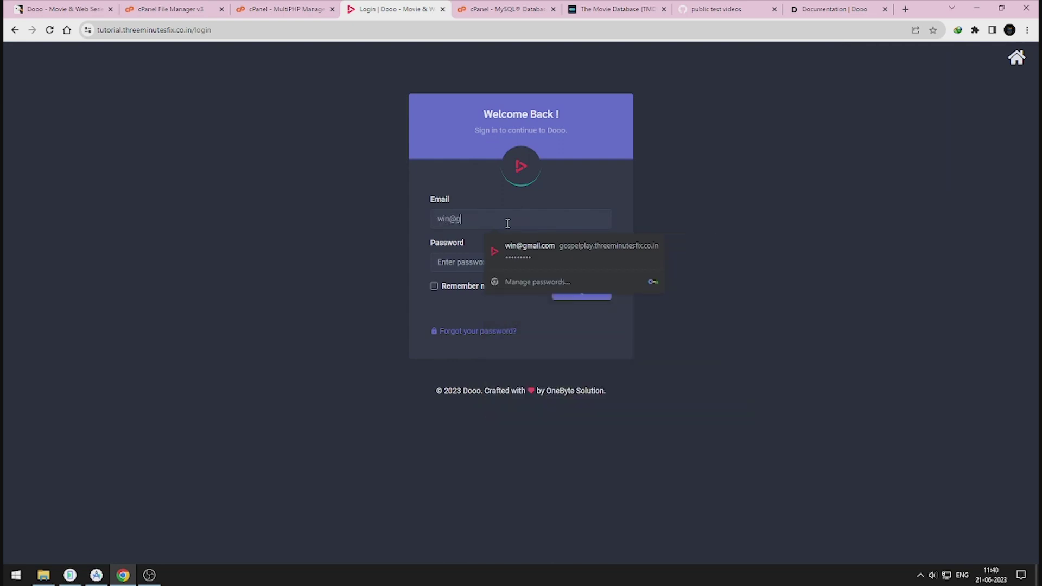
pyautogui.press('Tab')
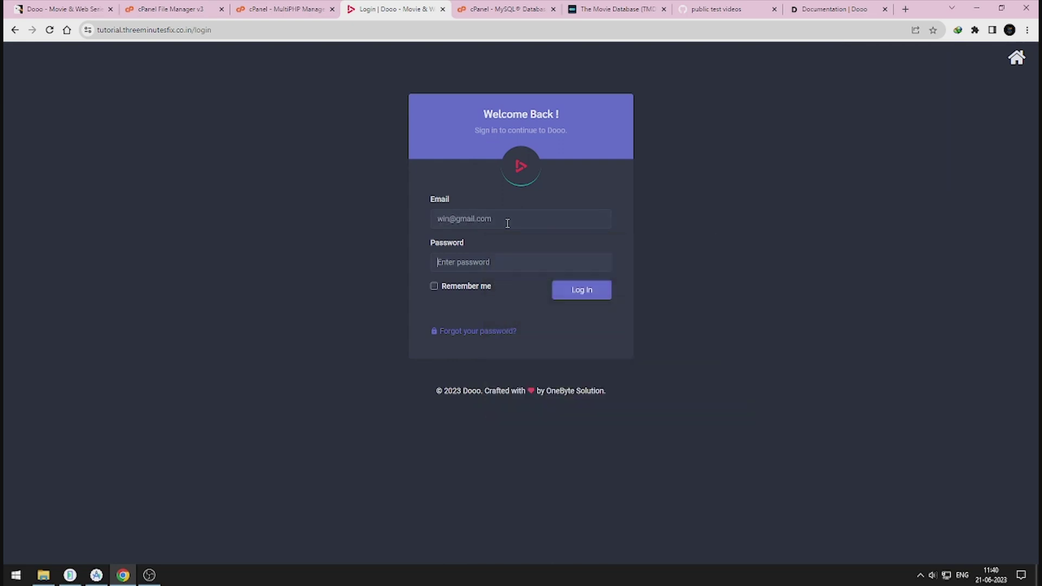
pyautogui.write('1')
pyautogui.click(456, 285)
pyautogui.click(595, 292)
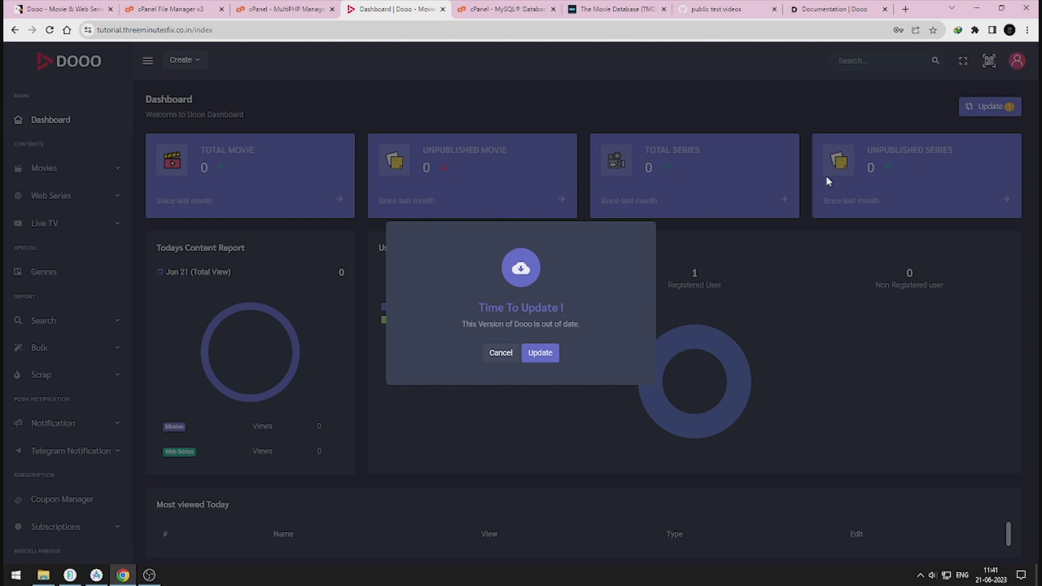
# Step: Install the 2.4.0a update from System > Update and go back to the Dashboard
pyautogui.click(535, 361)
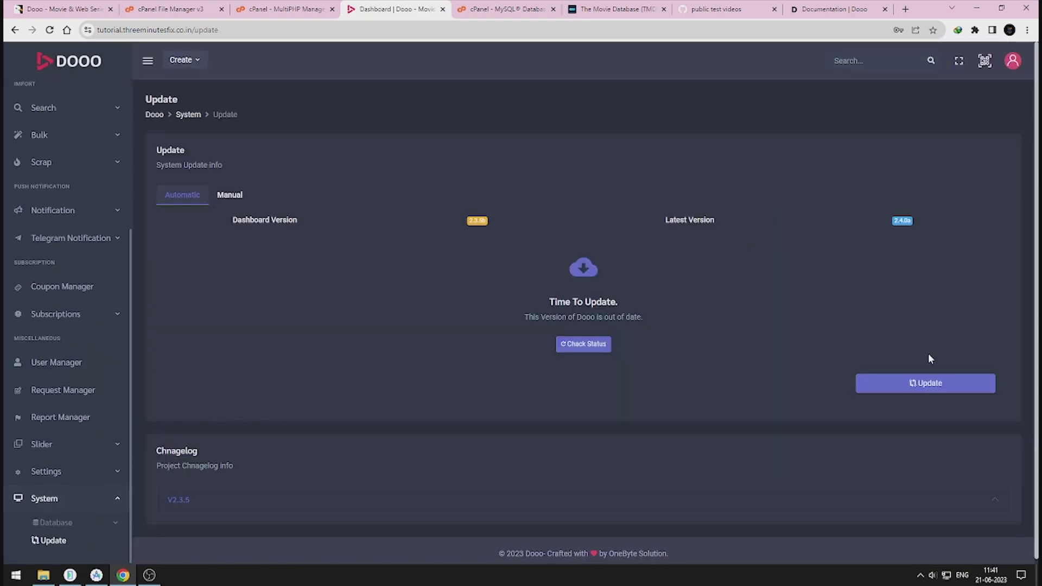
pyautogui.click(927, 387)
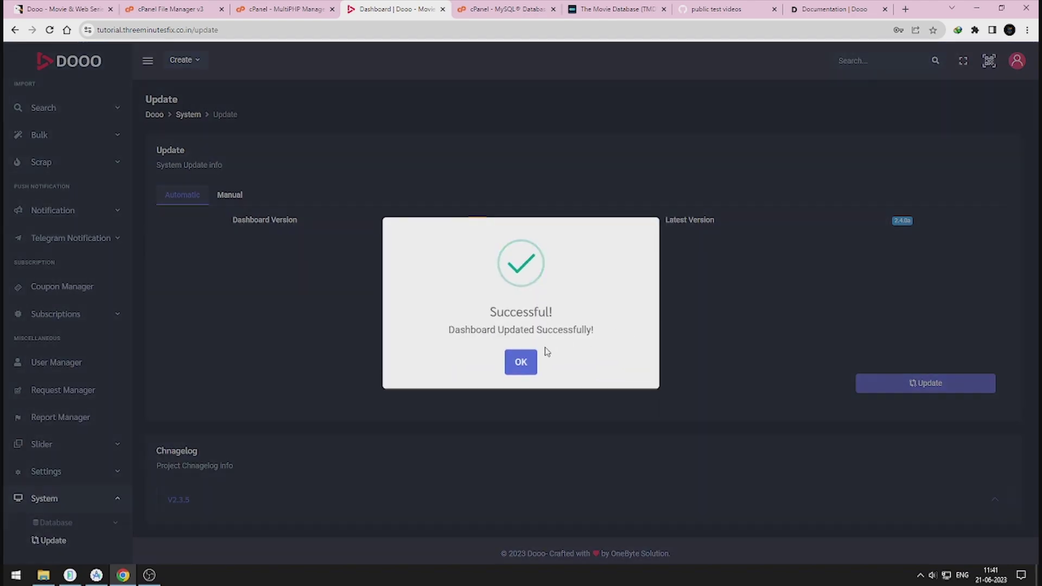
pyautogui.click(520, 370)
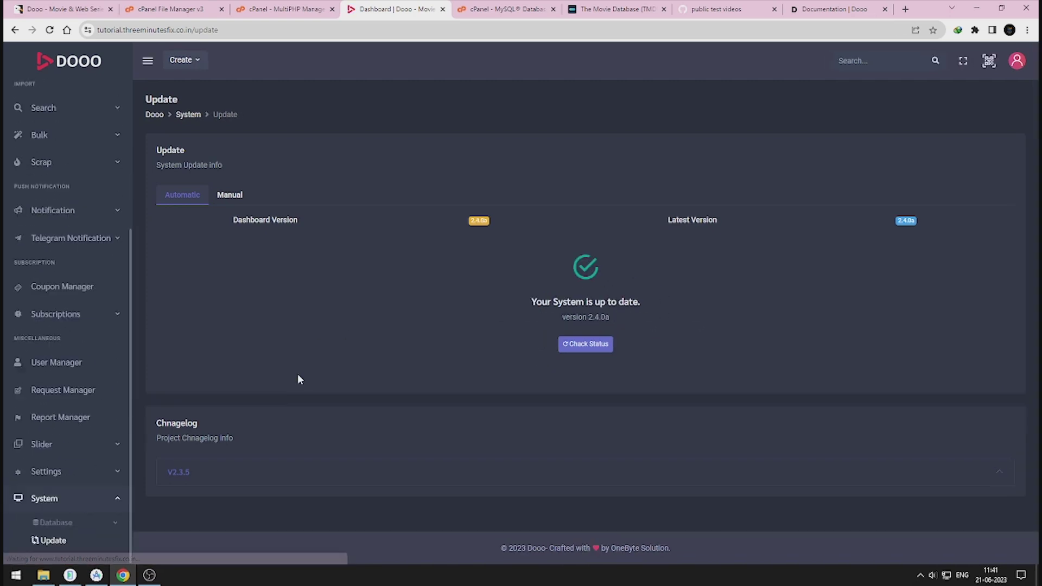
pyautogui.scroll(4, 104, 154)
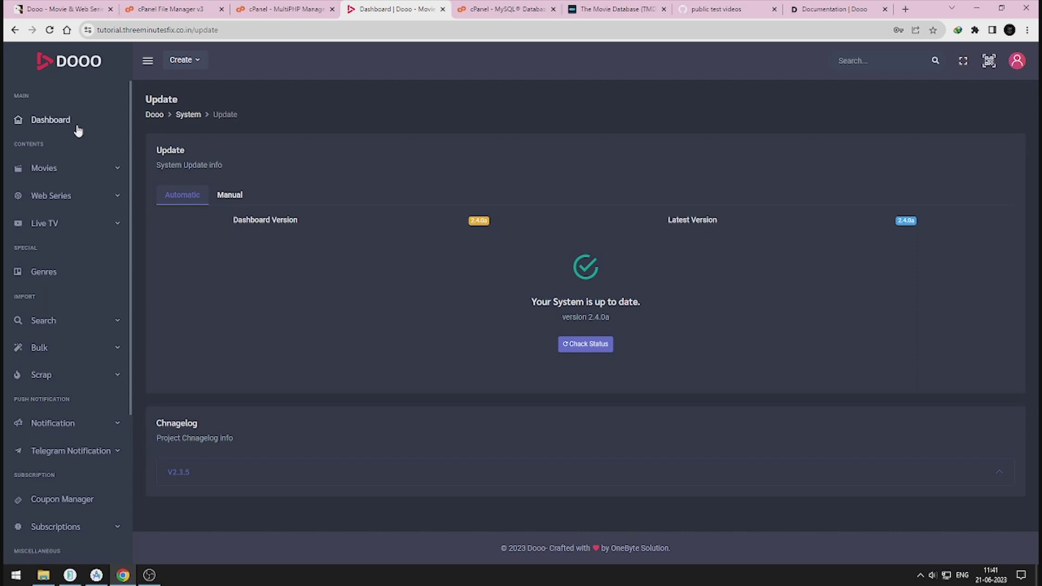
pyautogui.click(76, 128)
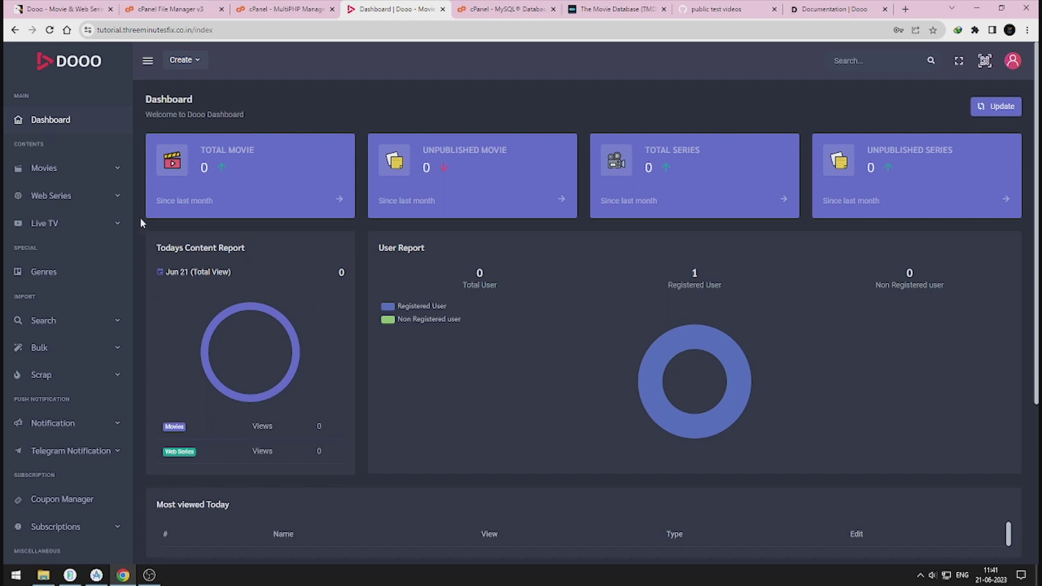
# Step: Open the Movies > Add Movie form with TMDB as the import source
pyautogui.click(68, 168)
pyautogui.click(69, 194)
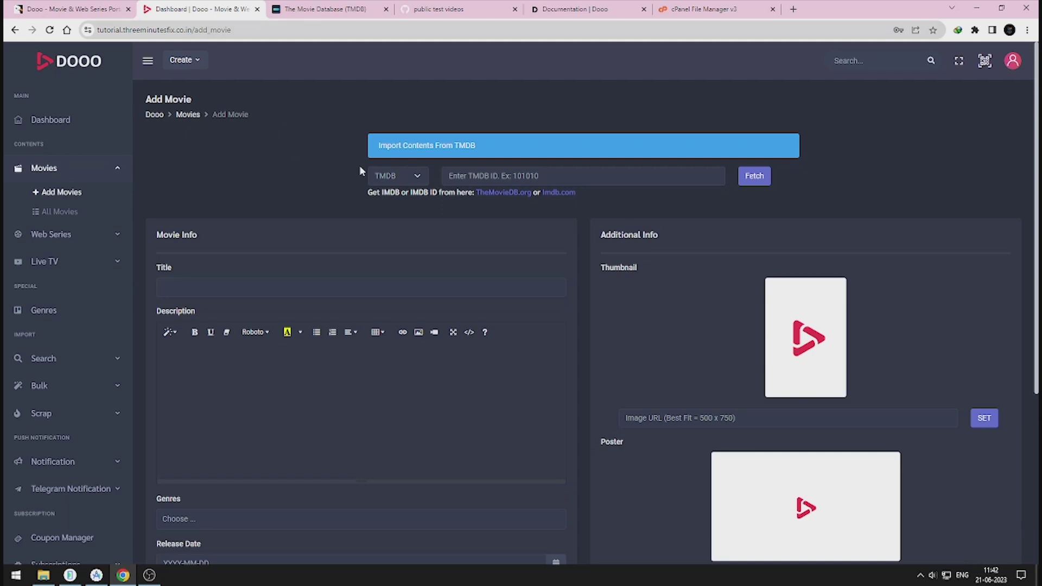
pyautogui.click(411, 176)
pyautogui.click(389, 191)
# Step: Paste Extraction 2's TMDB ID 697843 from The Movie Database and fetch its data
pyautogui.click(353, 20)
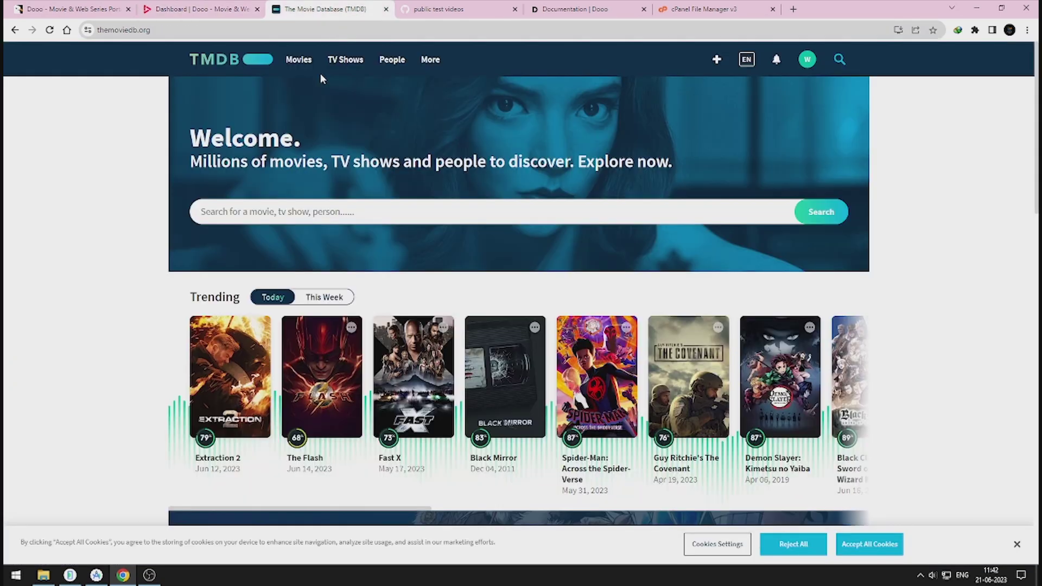
pyautogui.rightClick(243, 372)
pyautogui.click(294, 169)
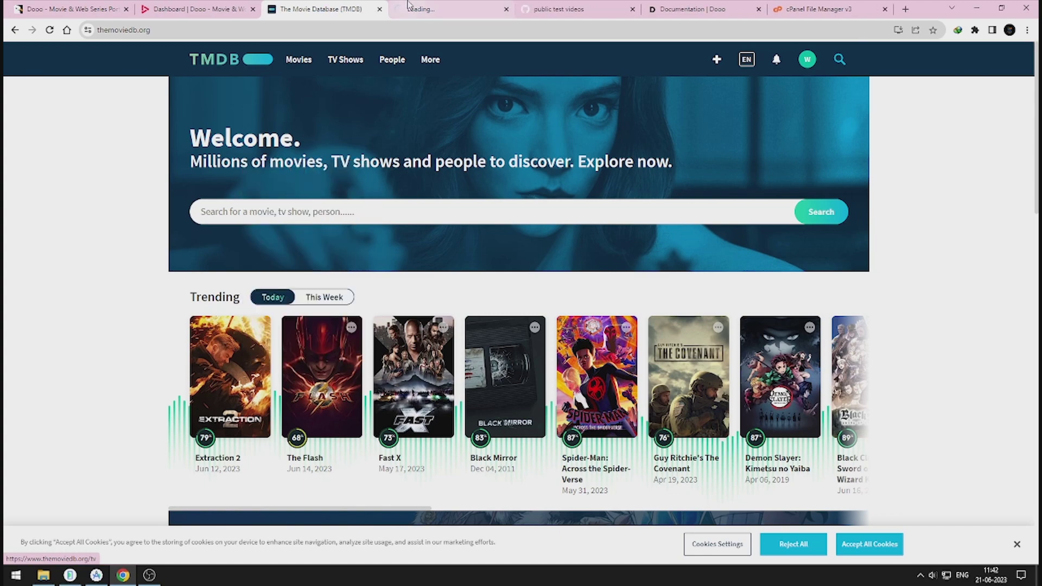
pyautogui.click(451, 9)
pyautogui.click(216, 15)
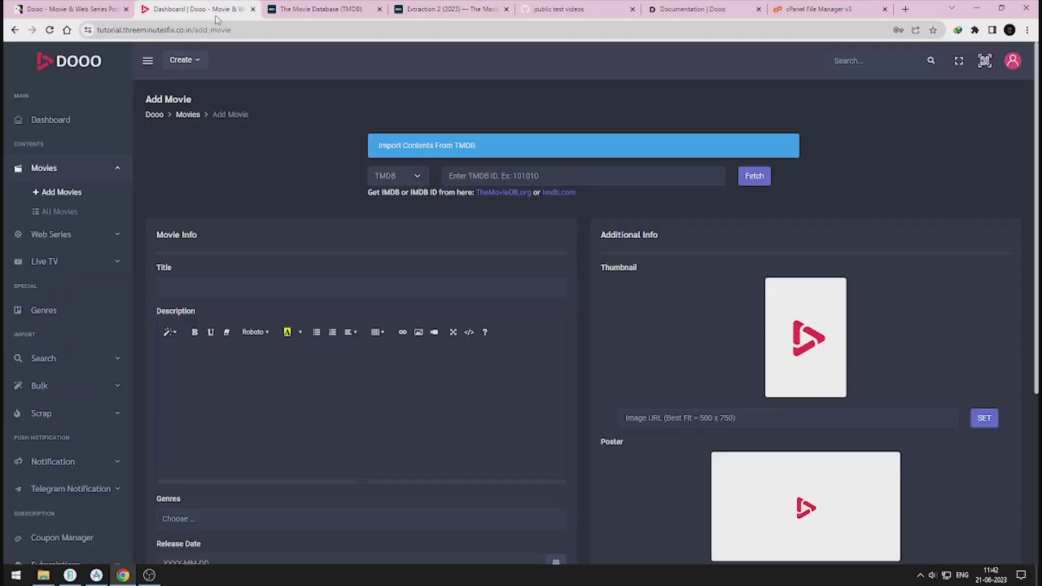
pyautogui.write('697843')
pyautogui.click(762, 182)
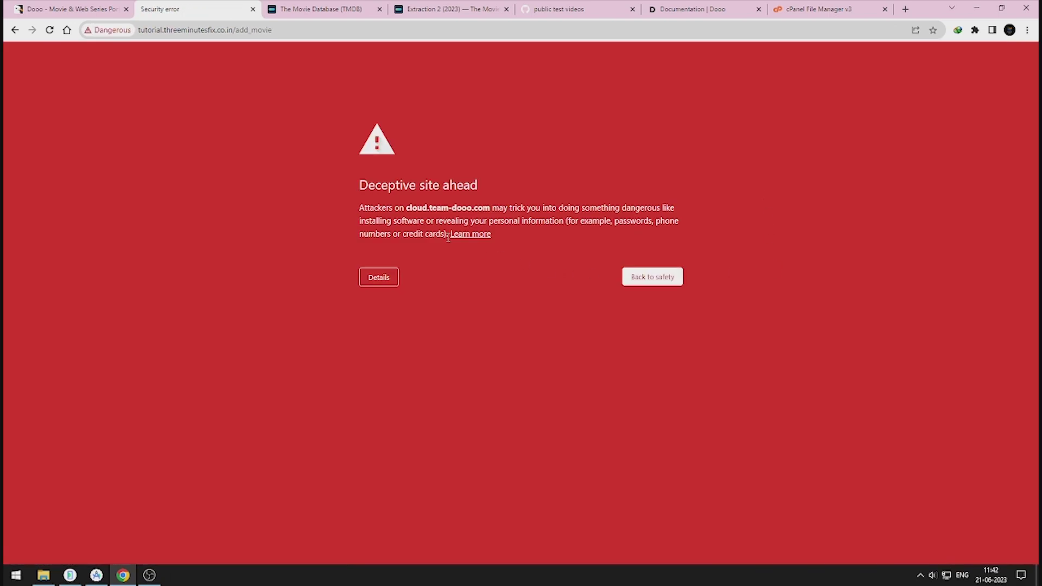
# Step: Proceed past Chrome's deceptive-site warning back to the Dooo Add Movie form
pyautogui.moveTo(174, 30); pyautogui.dragTo(564, 221)
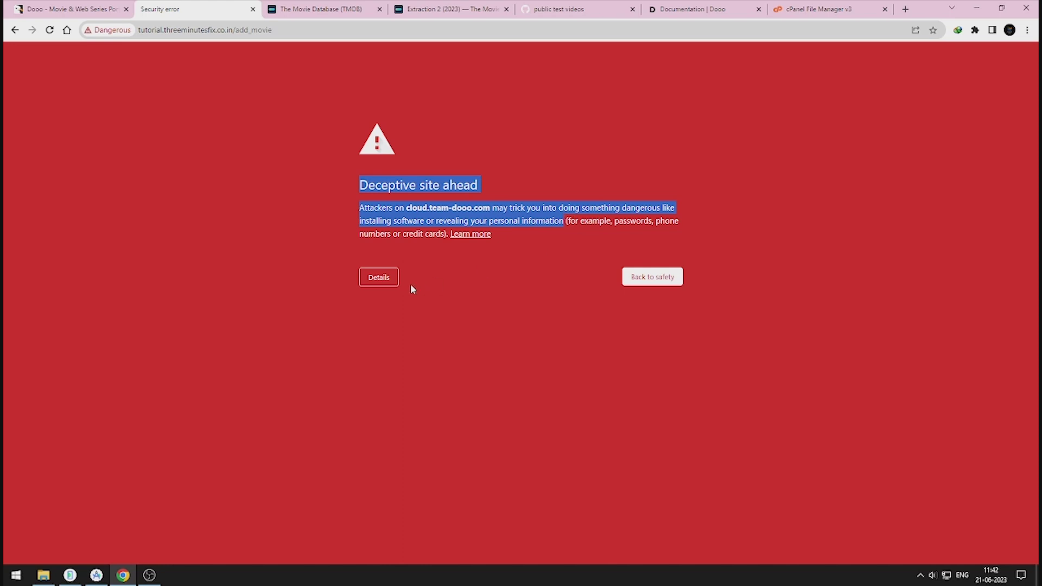
pyautogui.click(380, 278)
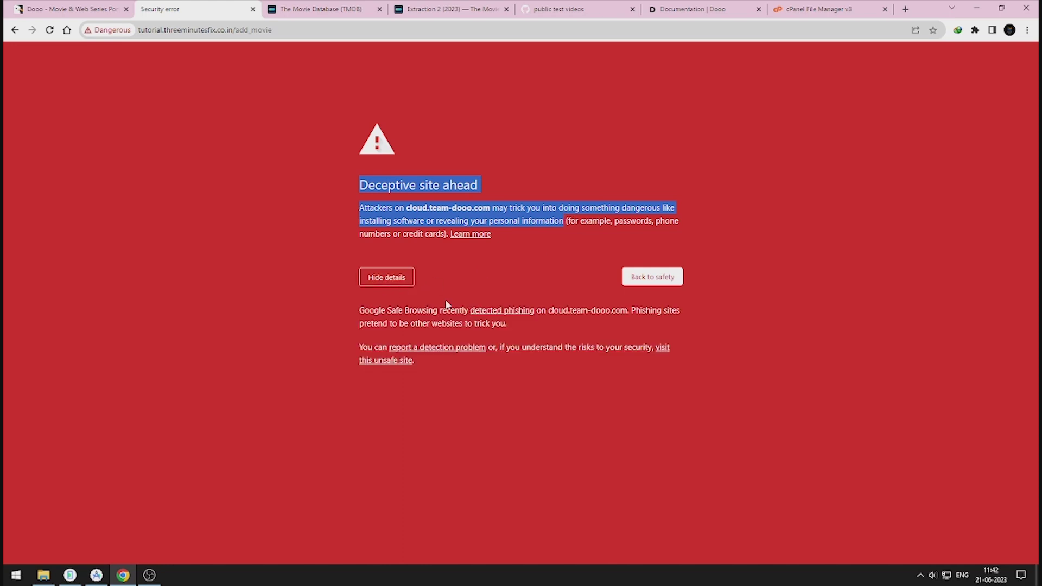
pyautogui.click(402, 361)
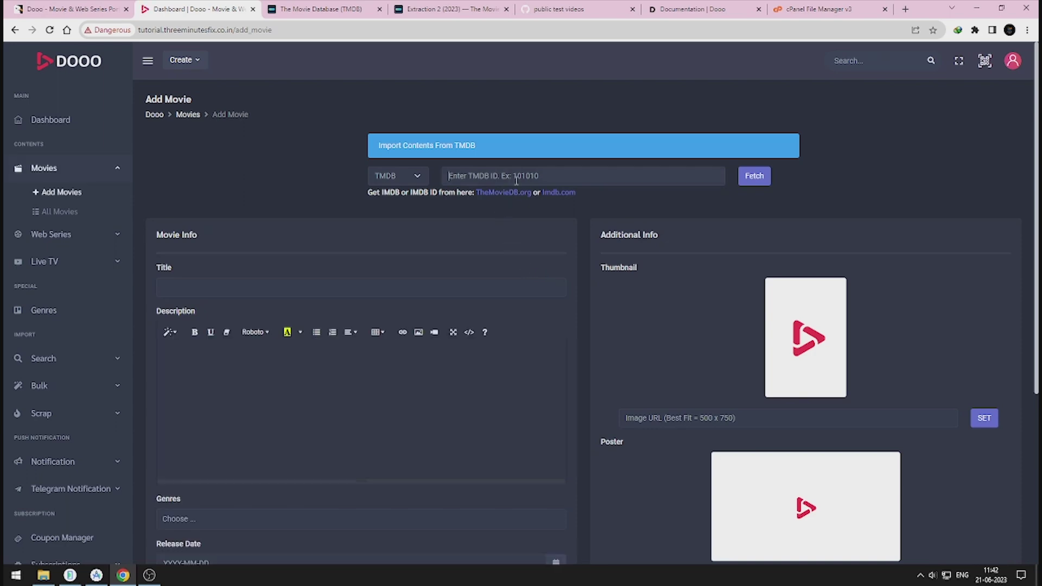
# Step: Import Extraction 2 from TMDB ID 697843 and create it as a published movie
pyautogui.write('697843')
pyautogui.click(757, 177)
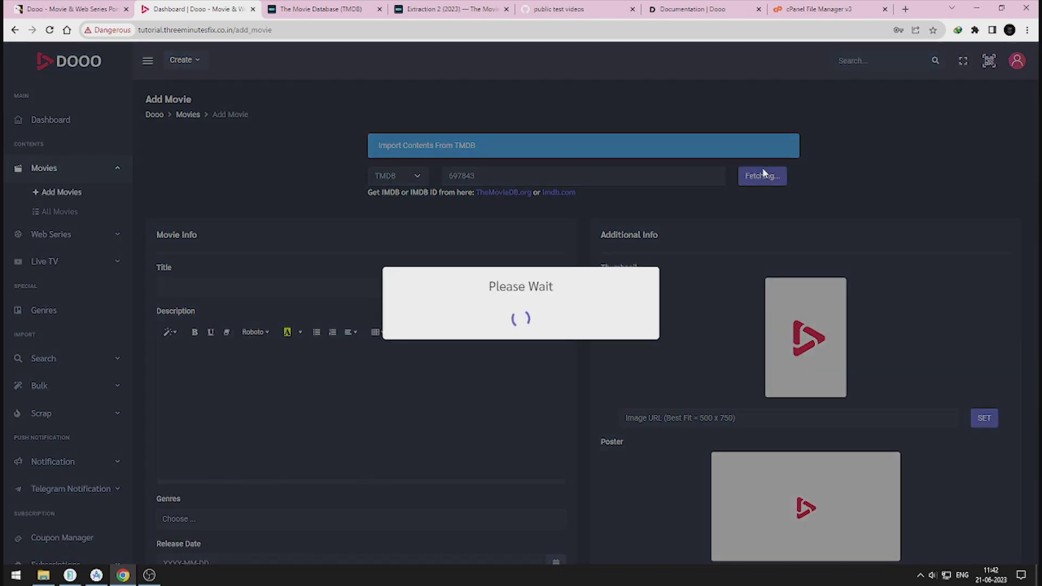
pyautogui.scroll(-5, 746, 249)
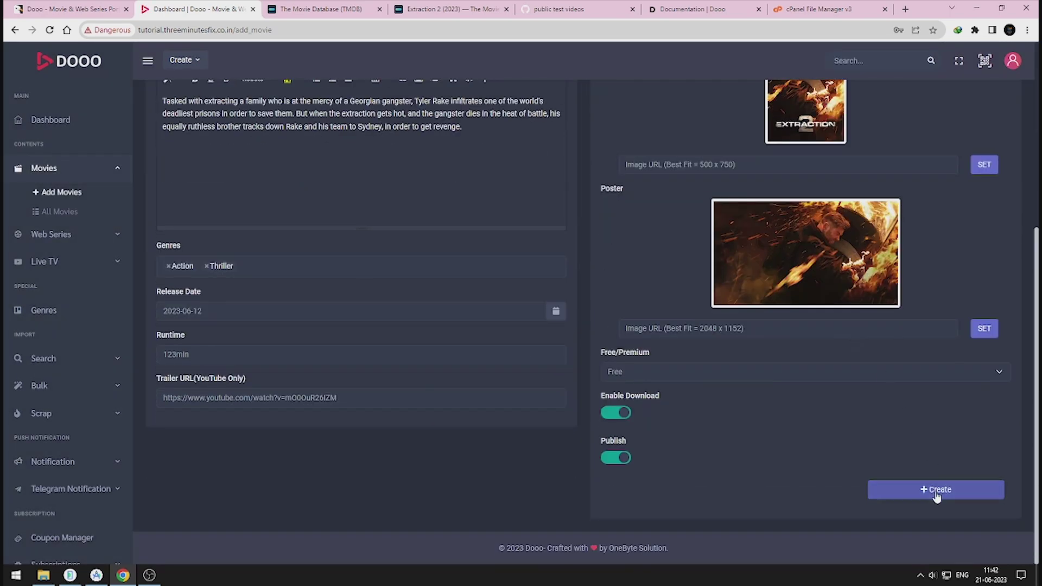
pyautogui.click(935, 494)
pyautogui.click(522, 362)
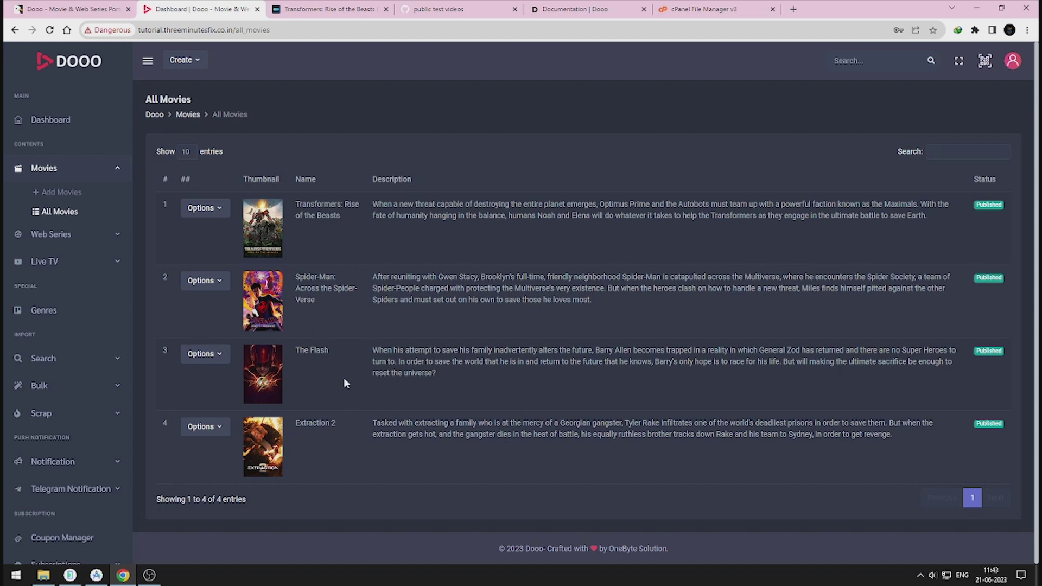
pyautogui.scroll(-4, 34, 439)
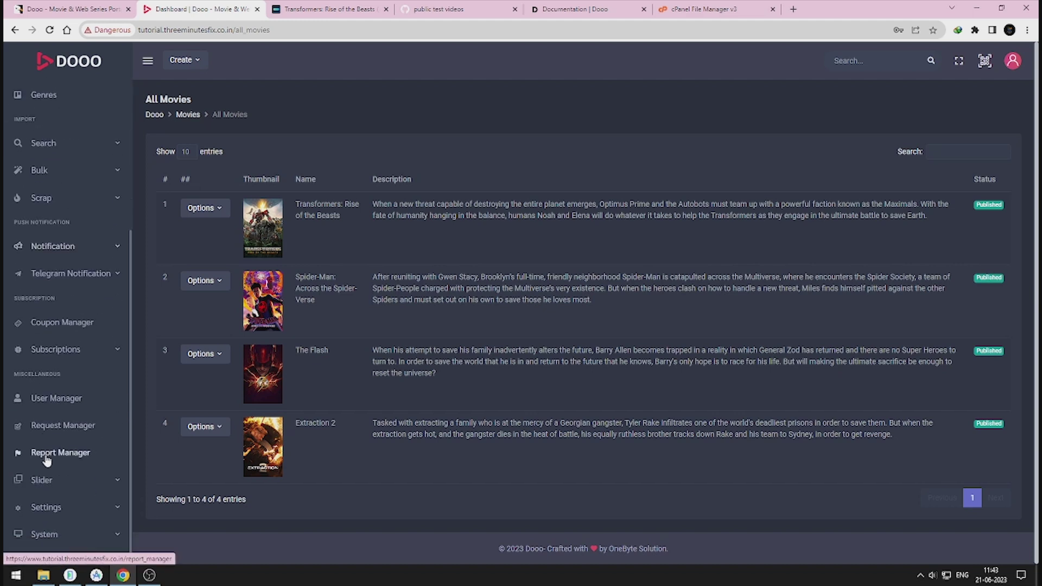
# Step: In Android settings, enable the Movie Default Stream Link with link type Free and save
pyautogui.click(47, 507)
pyautogui.scroll(-2, 81, 478)
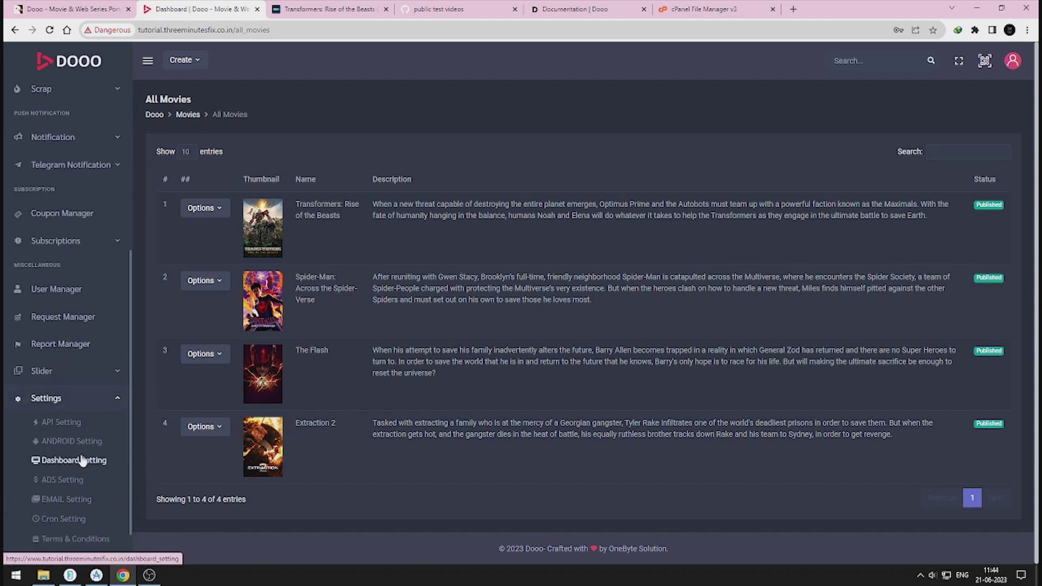
pyautogui.click(86, 441)
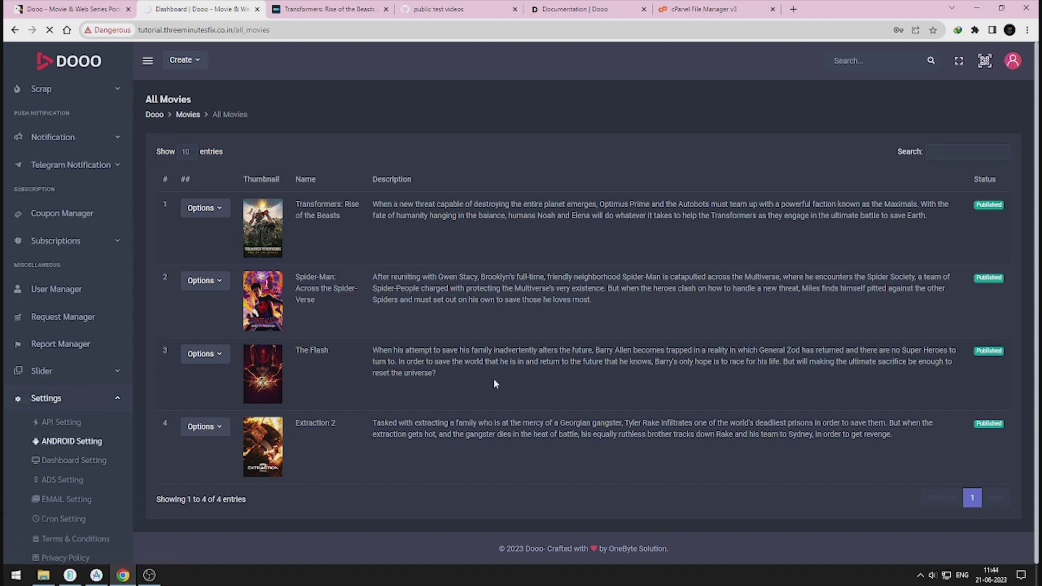
pyautogui.click(961, 209)
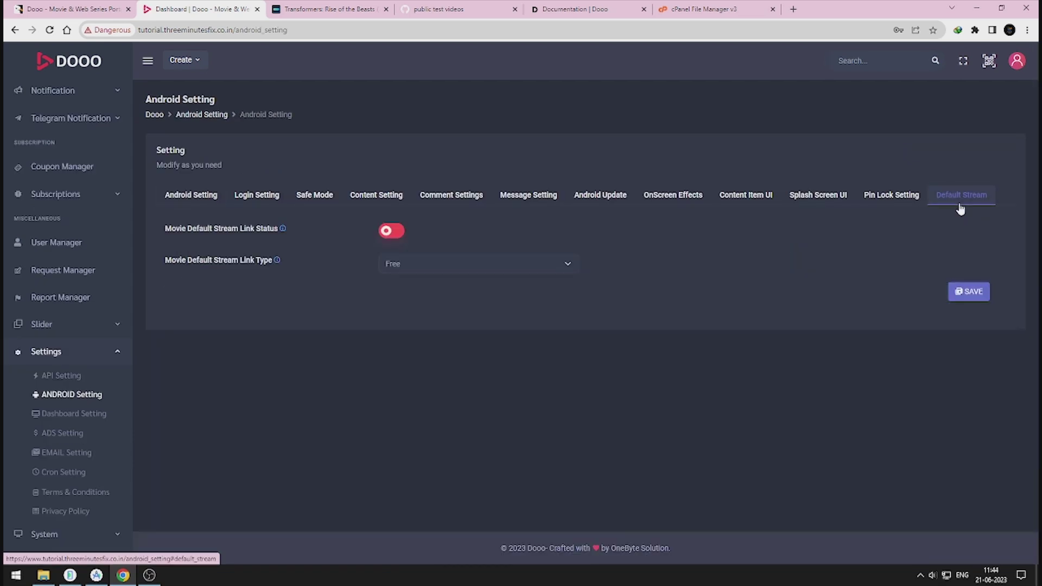
pyautogui.click(398, 233)
pyautogui.click(561, 269)
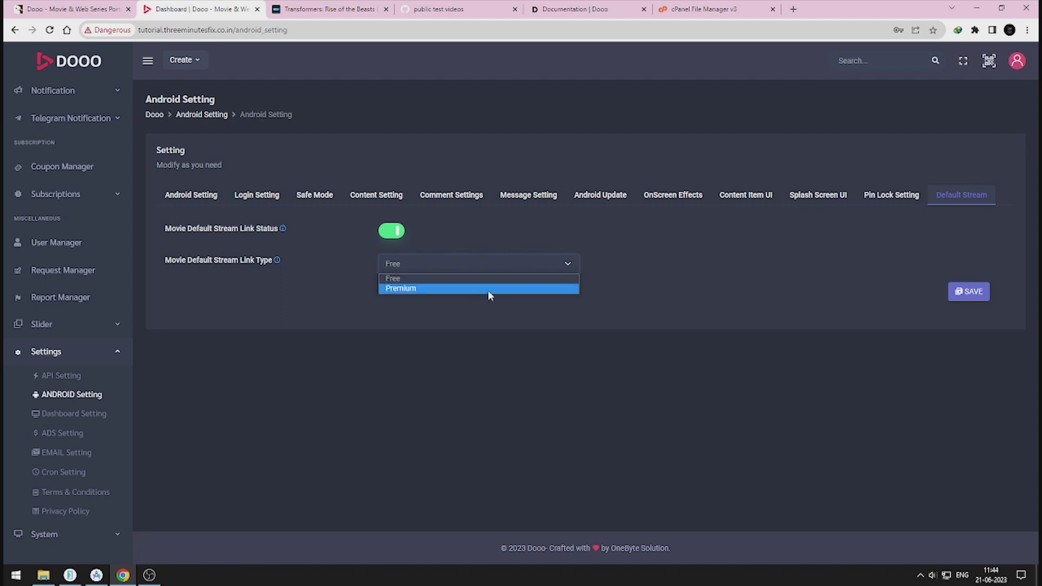
pyautogui.click(477, 279)
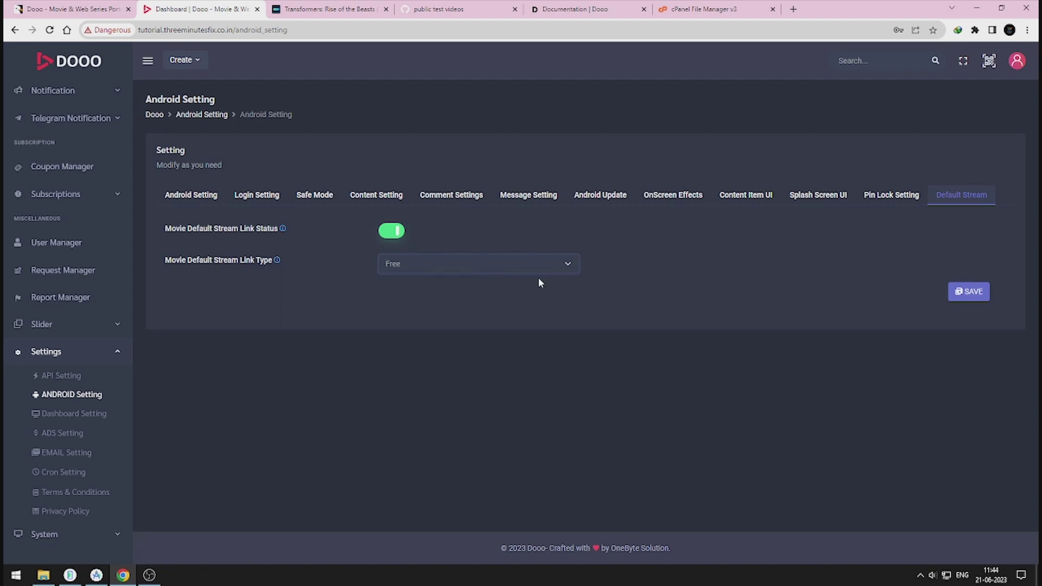
pyautogui.click(978, 294)
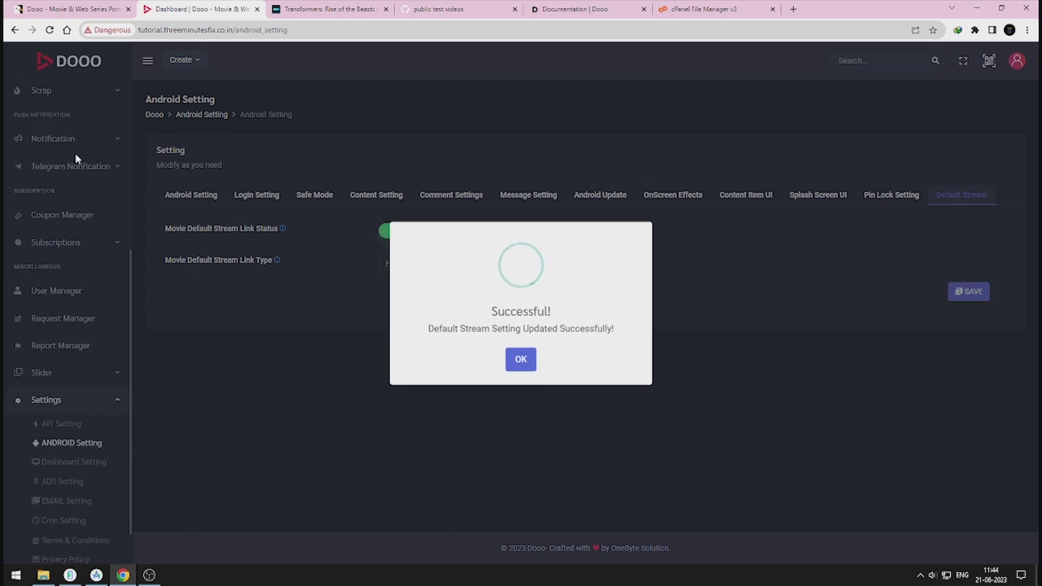
pyautogui.scroll(-1, 74, 154)
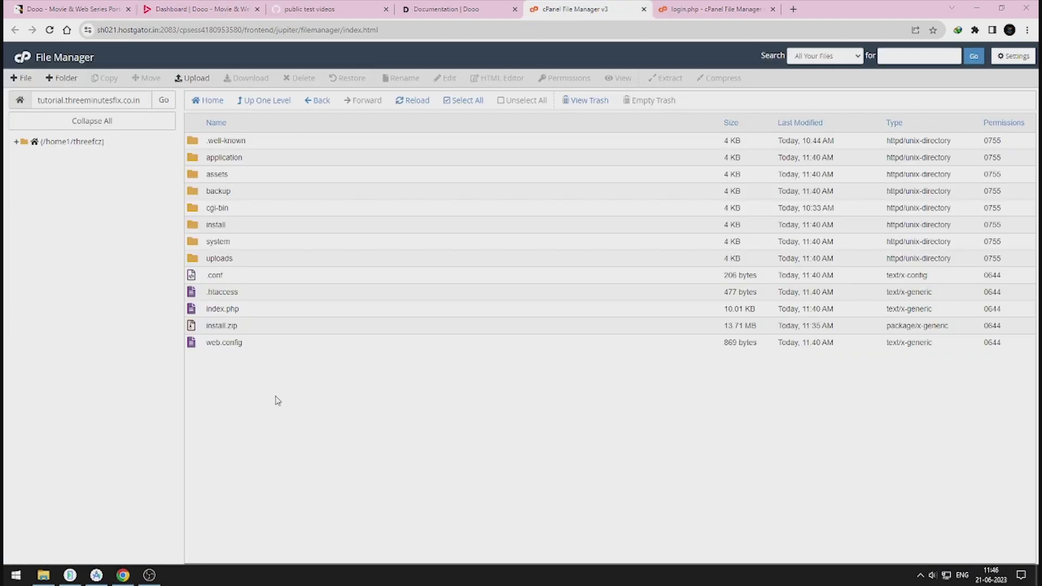
# Step: Paste the login, index, install/index page list and robots noindex tag into a new Notepad note
pyautogui.press('super')
pyautogui.write('notepad')
pyautogui.press('Return')
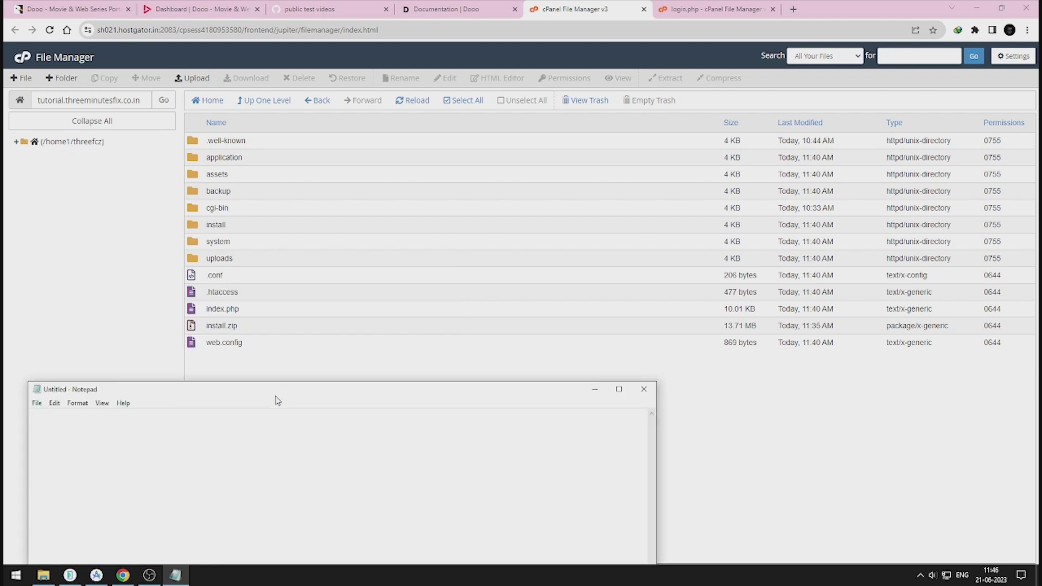
pyautogui.write('1.login 2. index 3. install/index')
pyautogui.hotkey('ctrl', '+')
pyautogui.hotkey('ctrl', '+')
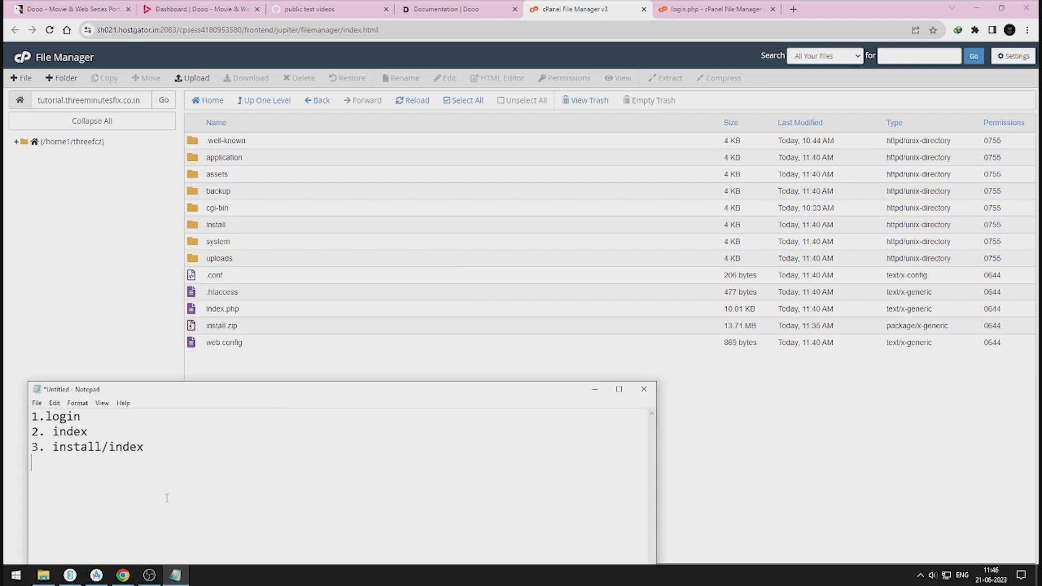
pyautogui.hotkey('ctrl', '+')
pyautogui.hotkey('ctrl', '+')
pyautogui.hotkey('ctrl', '+')
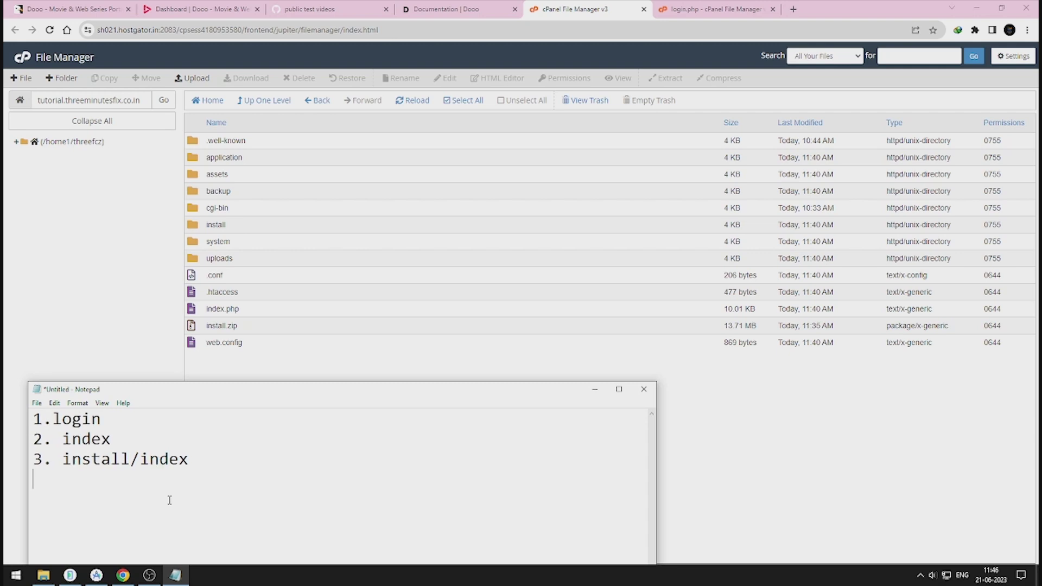
pyautogui.hotkey('ctrl', '+')
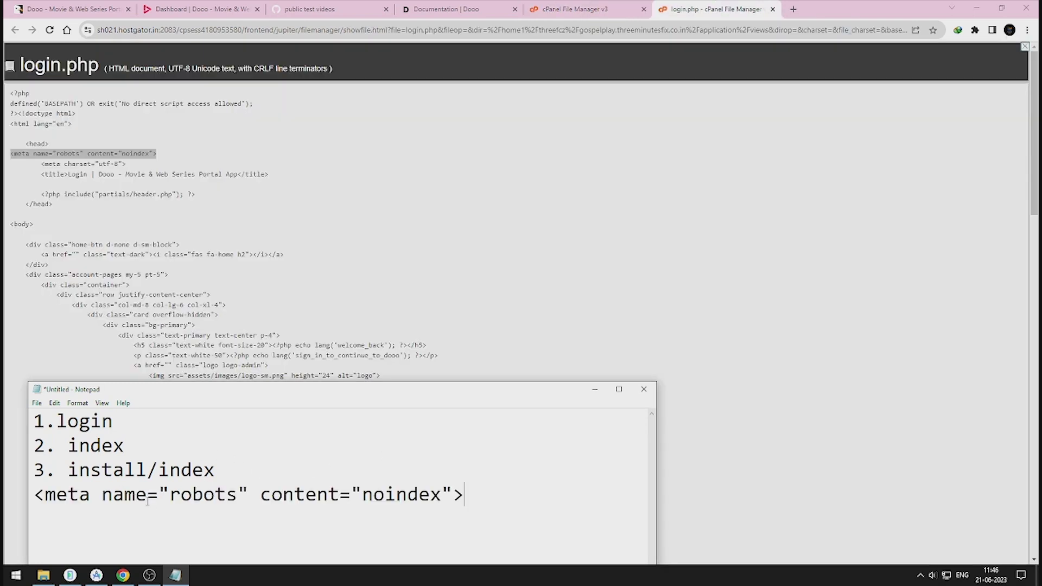
pyautogui.click(595, 389)
pyautogui.hotkey('ctrl', 'w')
# Step: Open install/index.php in the editor with the Notepad note placed alongside
pyautogui.doubleClick(242, 227)
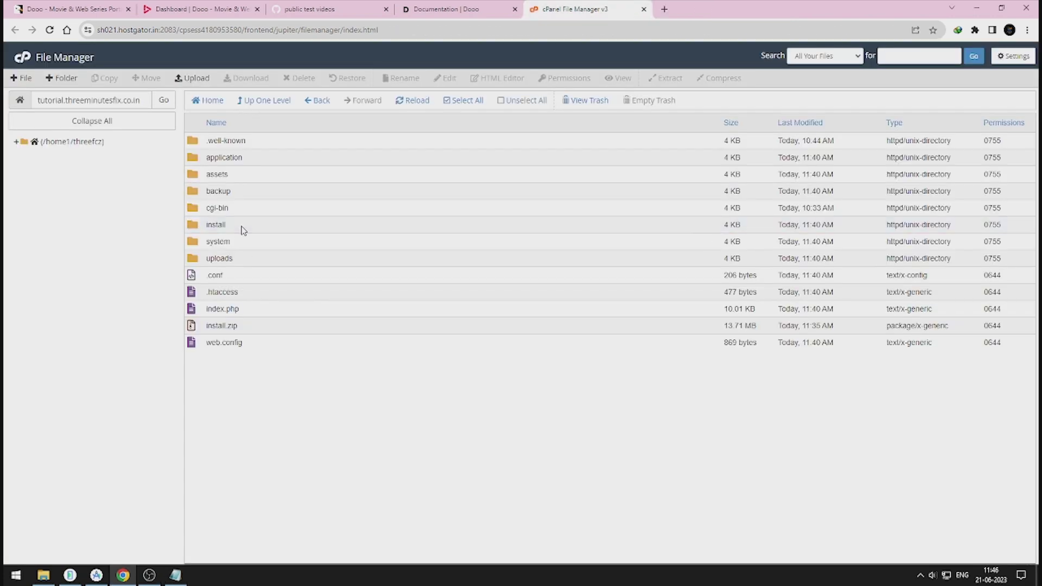
pyautogui.click(288, 192)
pyautogui.rightClick(288, 193)
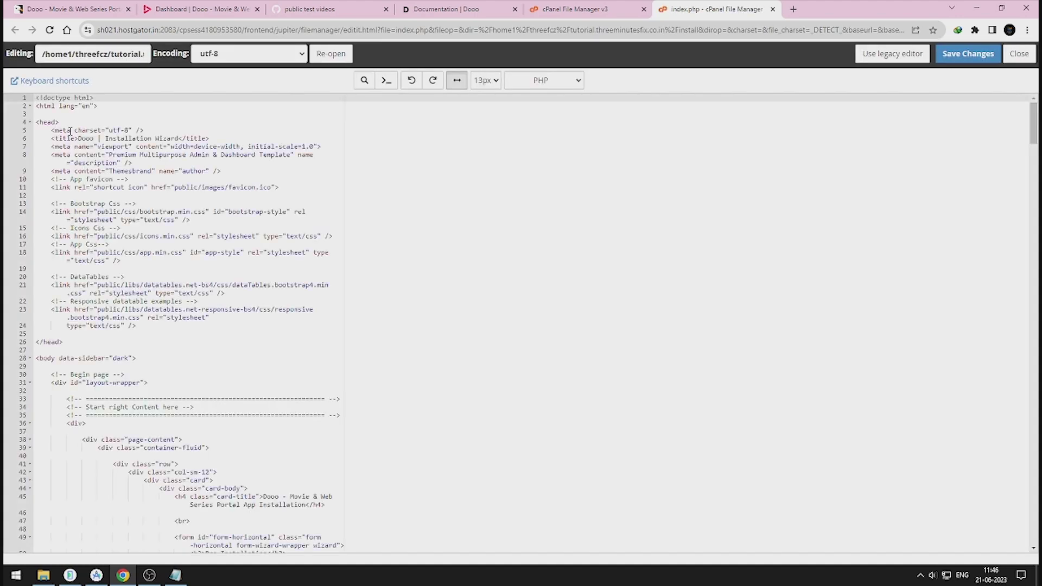
pyautogui.moveTo(70, 131); pyautogui.dragTo(132, 130)
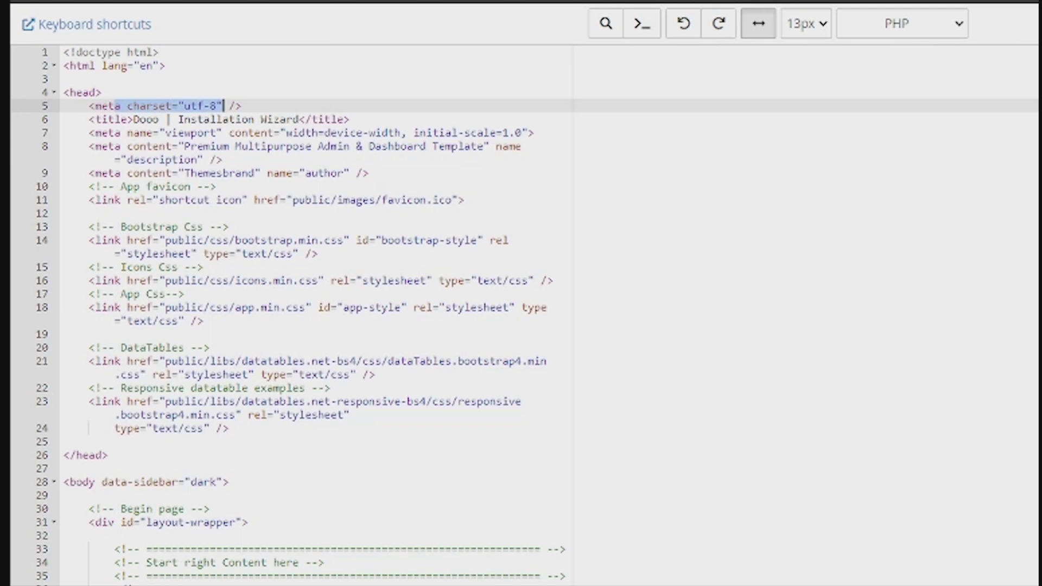
pyautogui.hotkey('alt', 'Tab')
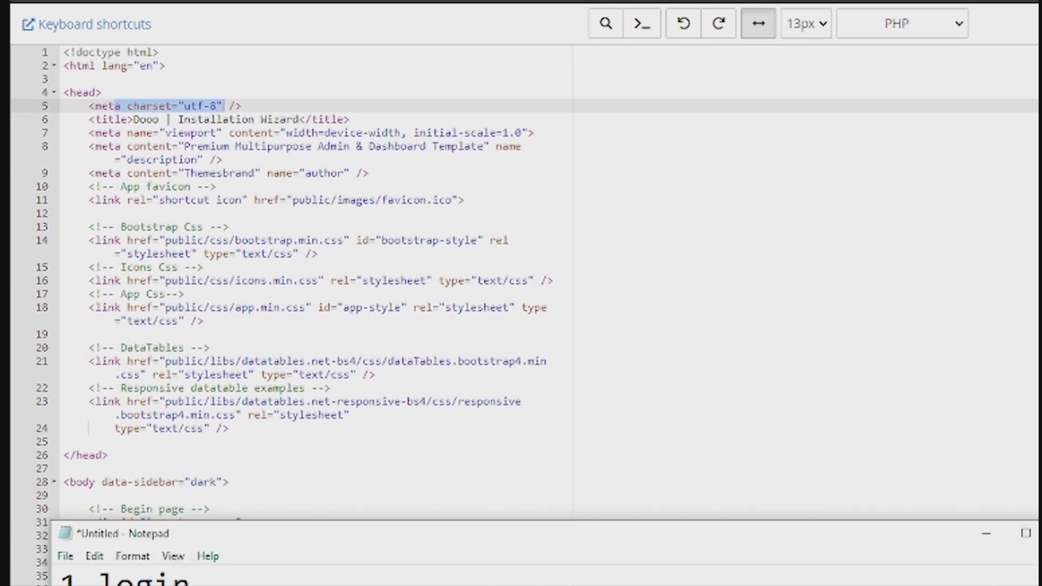
pyautogui.moveTo(297, 540); pyautogui.dragTo(982, 267)
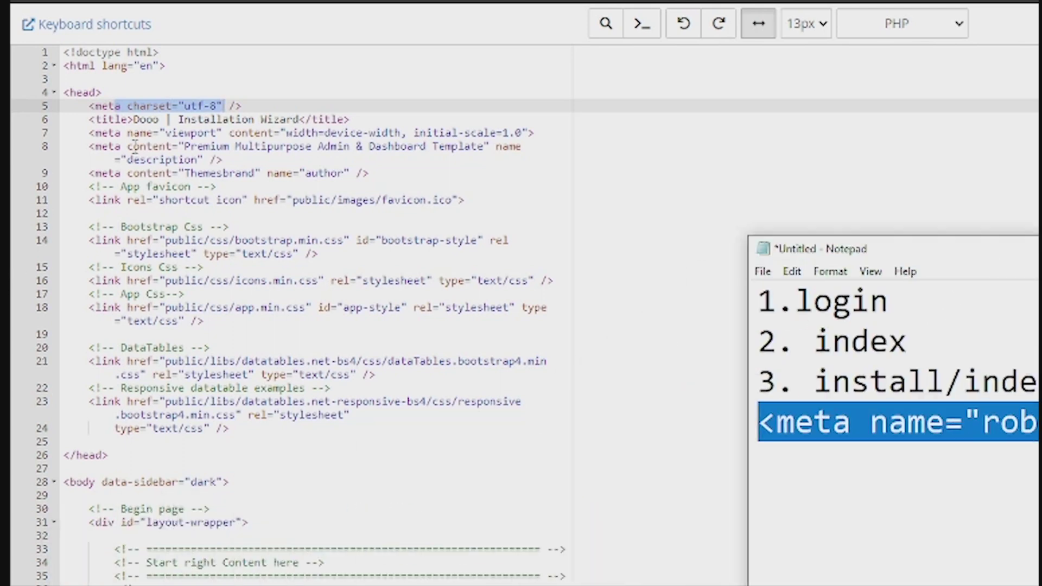
# Step: Insert the robots noindex meta tag as line 6, save, and return to the site root
pyautogui.click(305, 108)
pyautogui.press('Return')
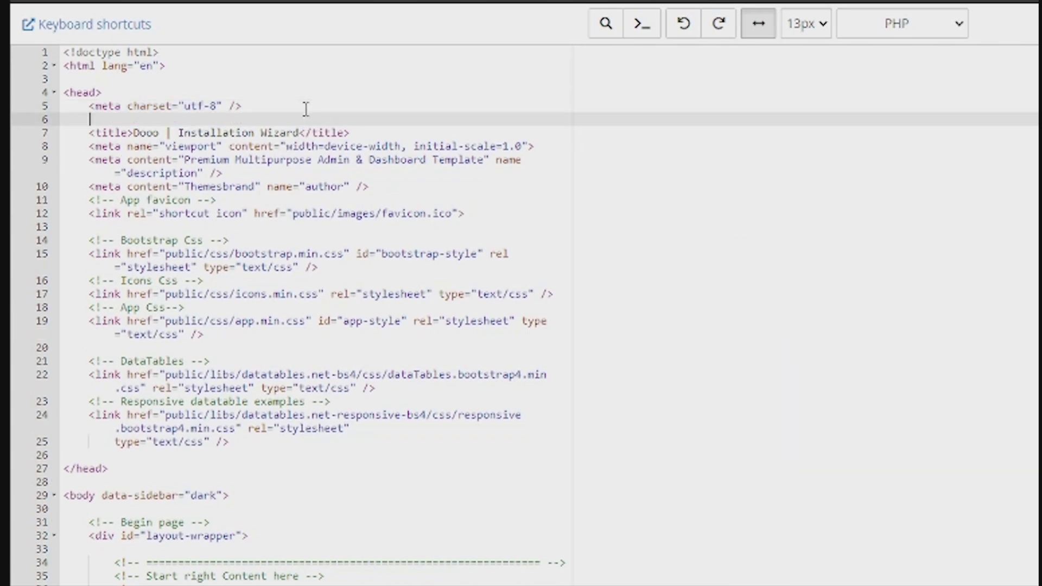
pyautogui.write('<meta name="robots" content="noindex">')
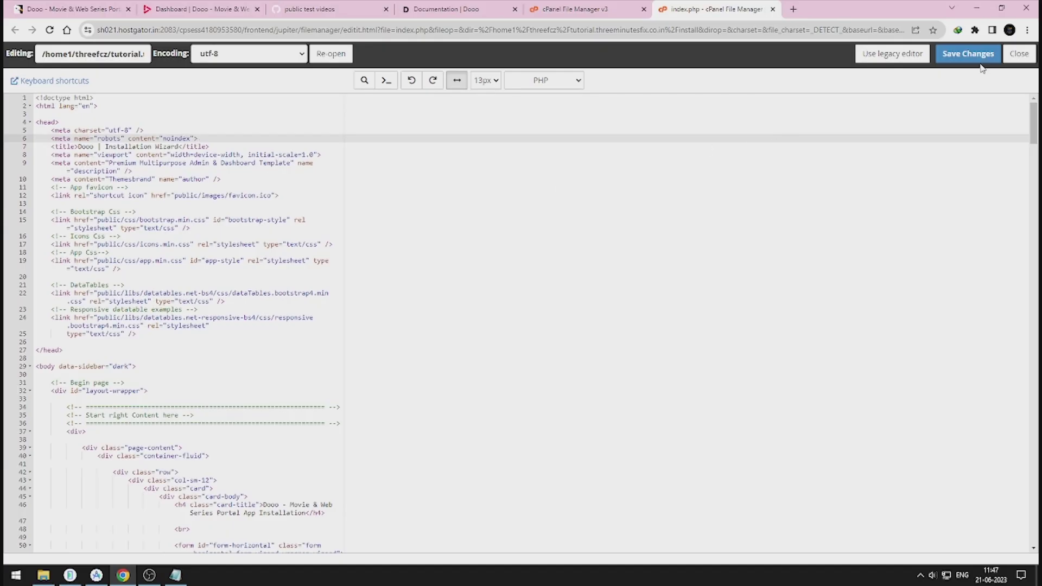
pyautogui.click(972, 57)
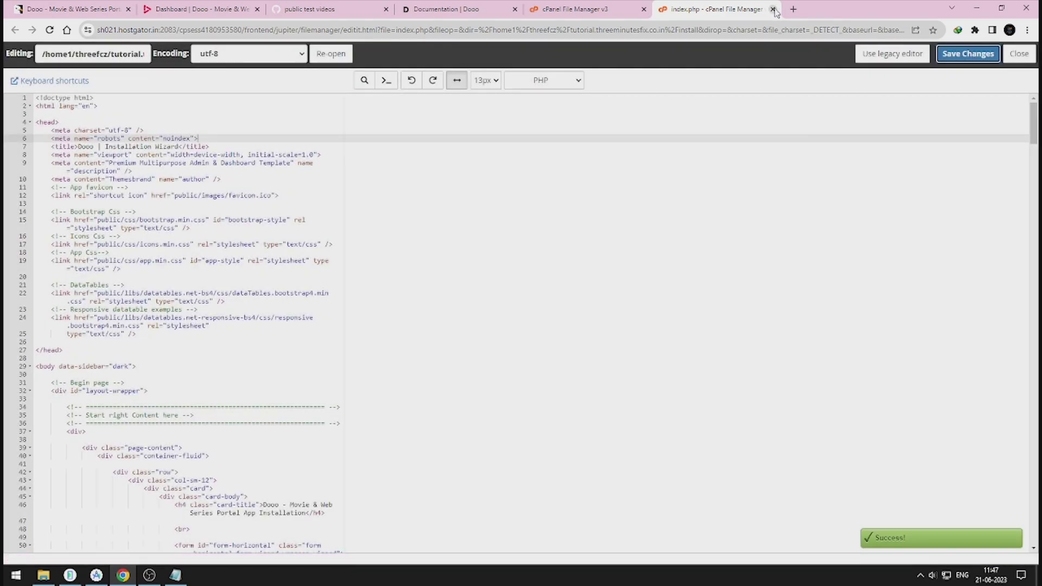
pyautogui.click(774, 9)
pyautogui.click(272, 102)
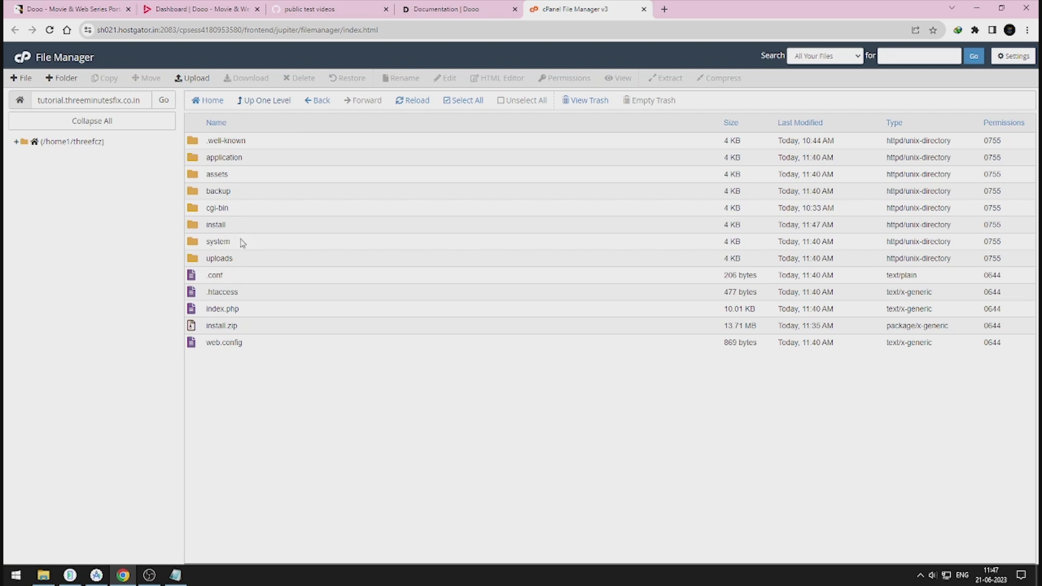
# Step: Open application/views/login.php in the File Manager editor
pyautogui.doubleClick(256, 162)
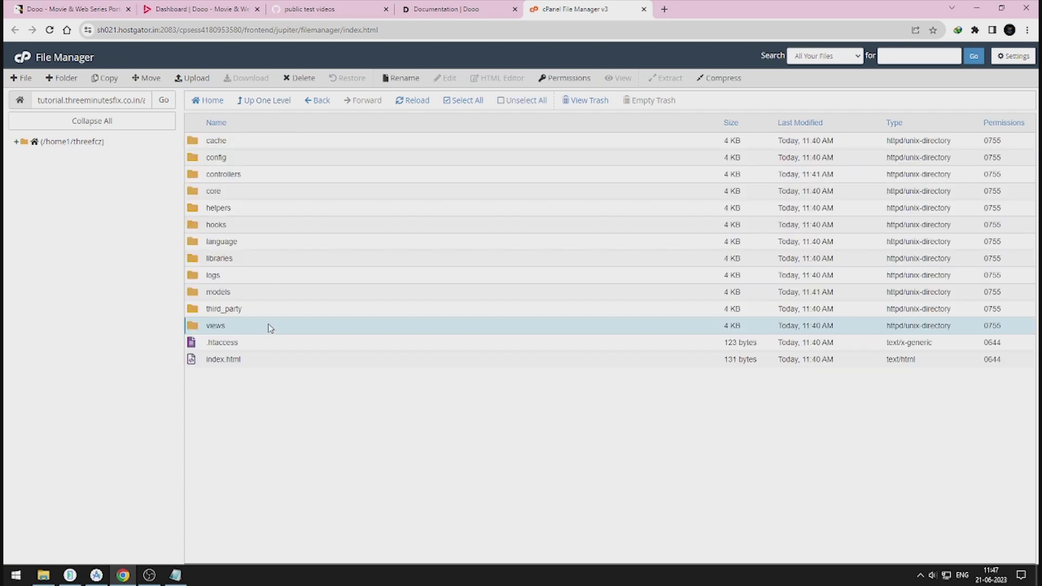
pyautogui.doubleClick(268, 325)
pyautogui.scroll(-5, 272, 426)
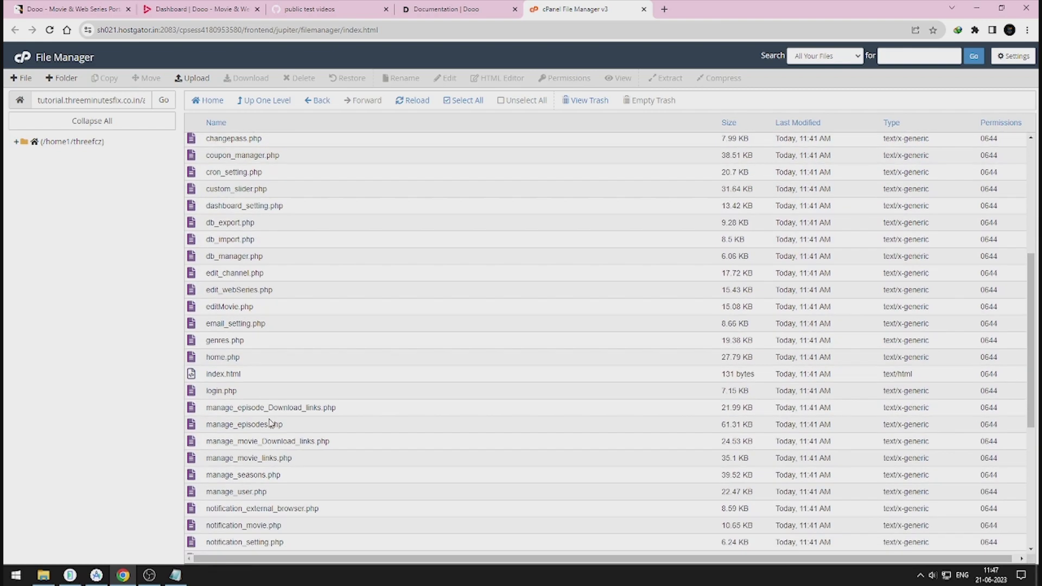
pyautogui.rightClick(272, 391)
pyautogui.click(288, 433)
# Step: Add the robots noindex meta tag to login.php, save it, and place the cursor on home.php line 10
pyautogui.press('Return')
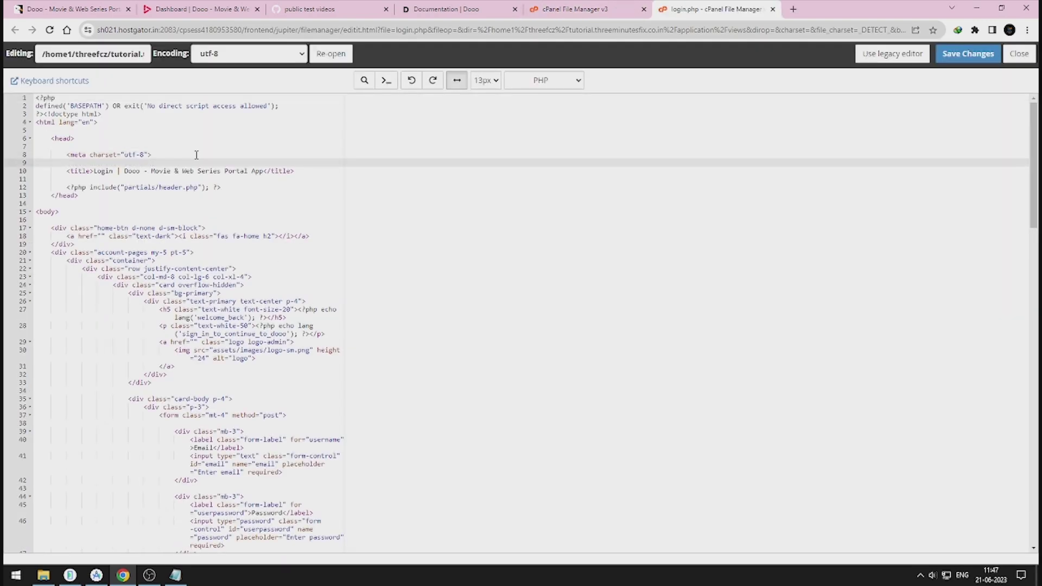
pyautogui.hotkey('ctrl', 'v')
pyautogui.click(968, 53)
pyautogui.click(772, 9)
pyautogui.scroll(-3, 365, 325)
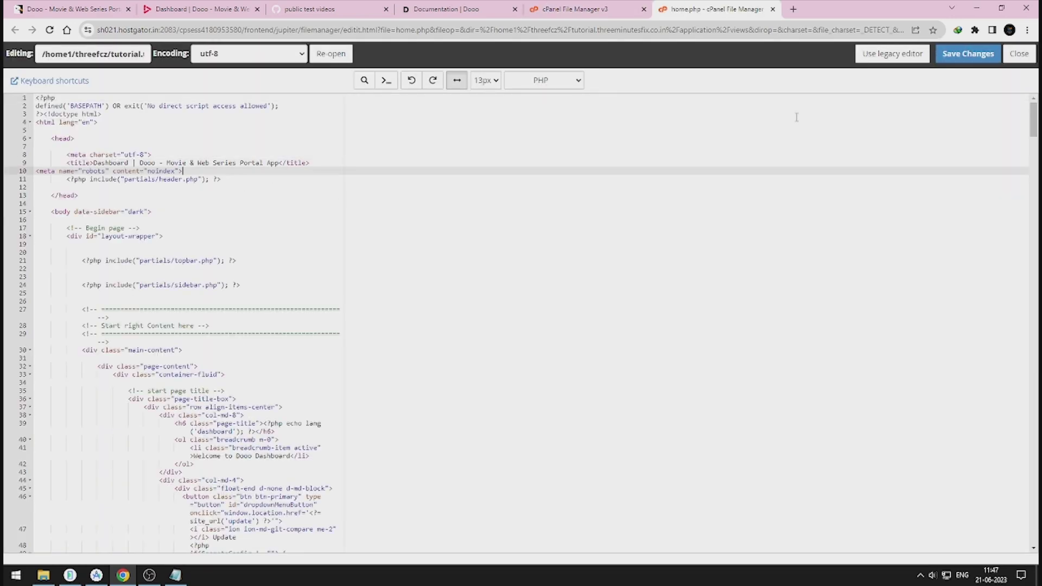
pyautogui.click(960, 54)
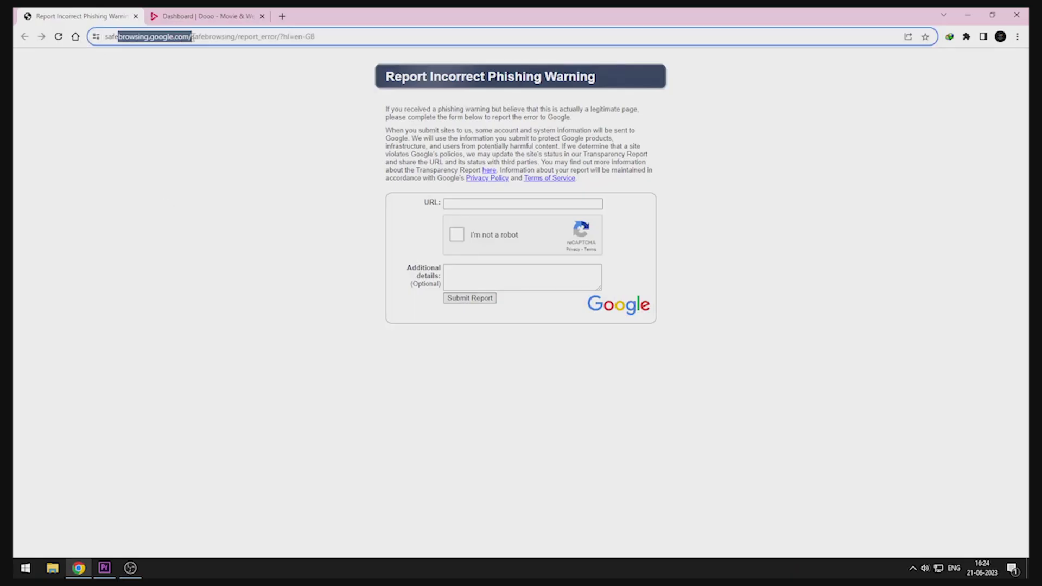
# Step: Copy the site's add_movie page address from the Dooo panel into the report's URL field
pyautogui.moveTo(193, 36); pyautogui.dragTo(353, 44)
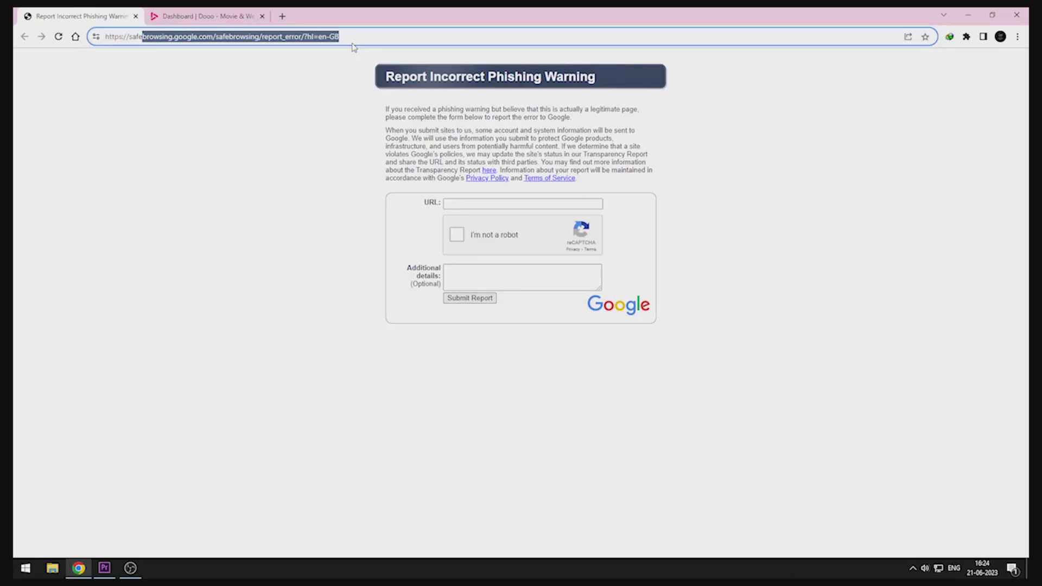
pyautogui.click(276, 146)
pyautogui.click(197, 16)
pyautogui.click(217, 36)
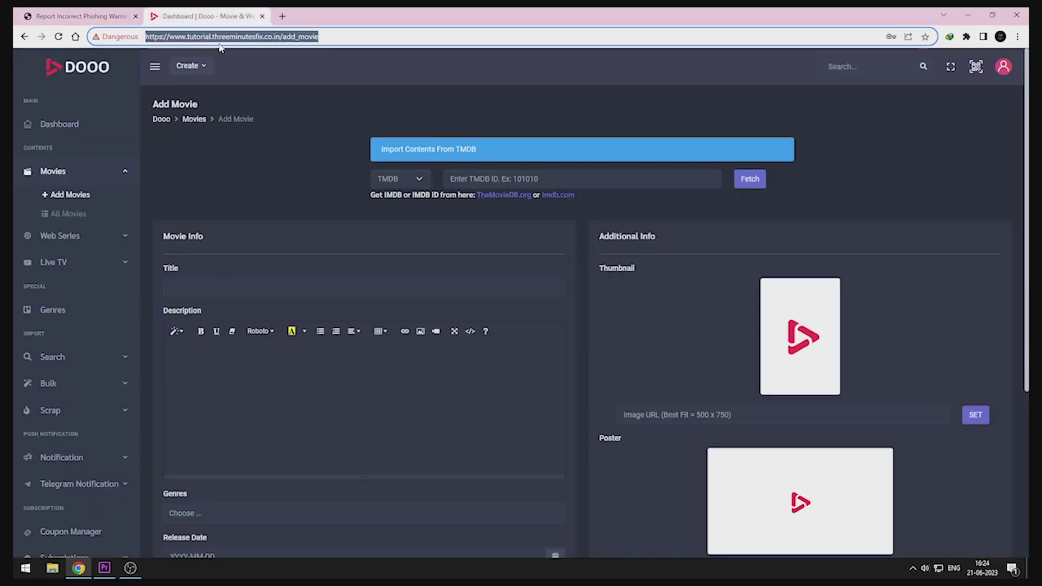
pyautogui.click(87, 15)
pyautogui.click(474, 205)
pyautogui.hotkey('ctrl', 'v')
# Step: Tick I'm not a robot, explain the site has no harmful script, and submit the report
pyautogui.click(457, 235)
pyautogui.click(477, 273)
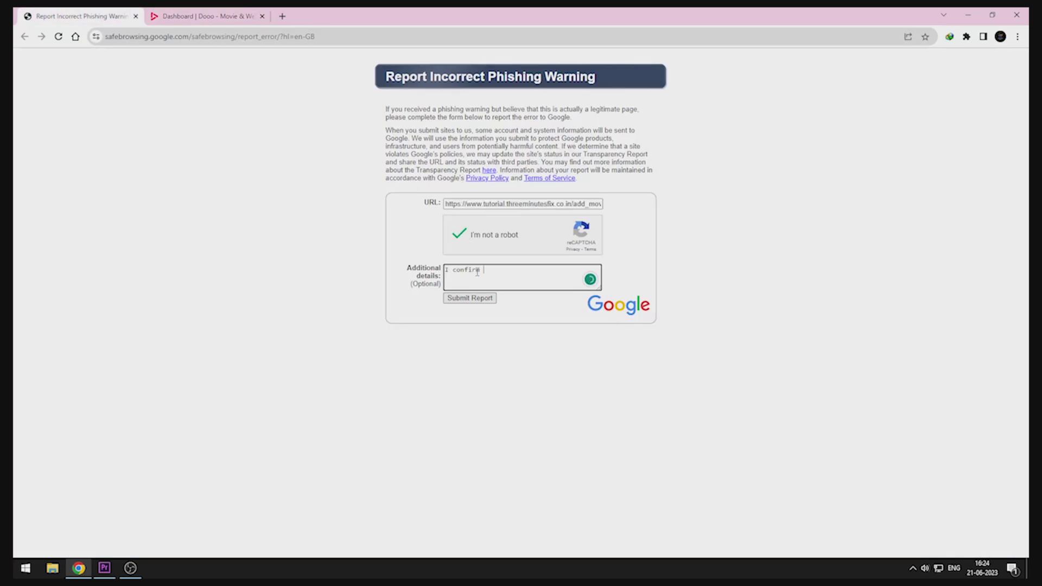
pyautogui.write('I confirm my site does not have any harmful script')
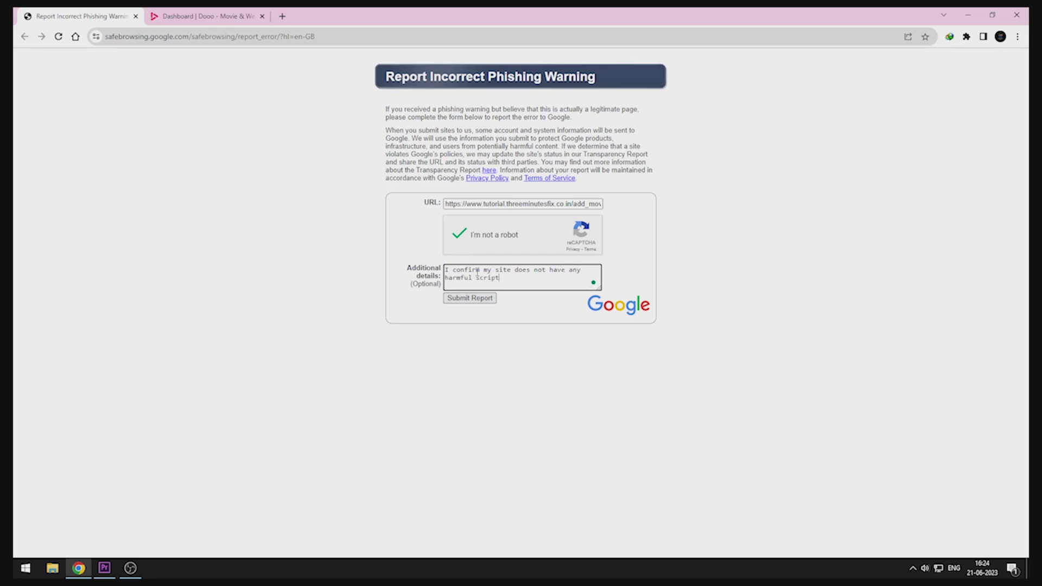
pyautogui.write('. so consider removing the warning as I thinks its a false positive')
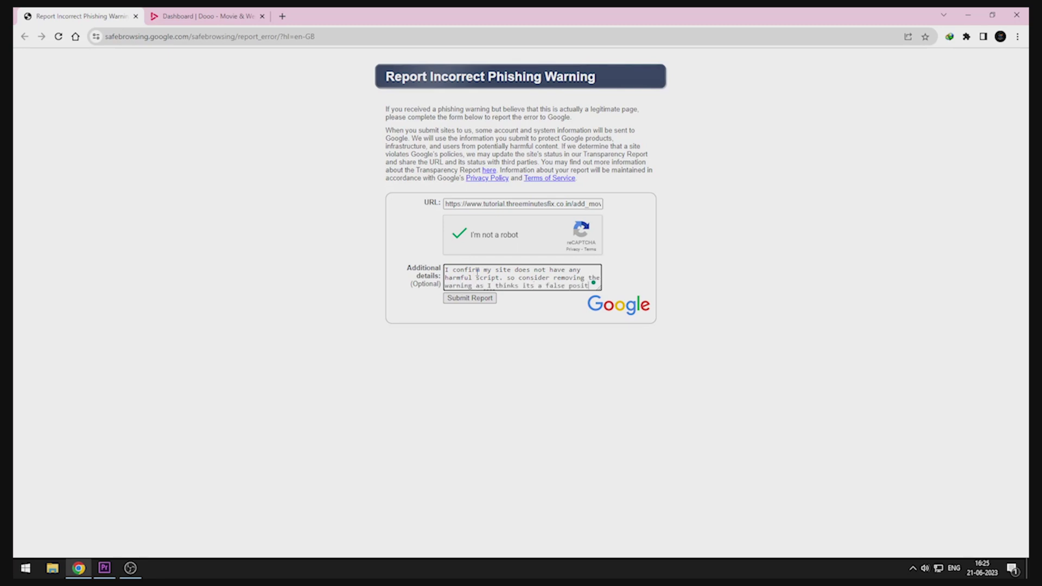
pyautogui.click(467, 297)
pyautogui.doubleClick(529, 277)
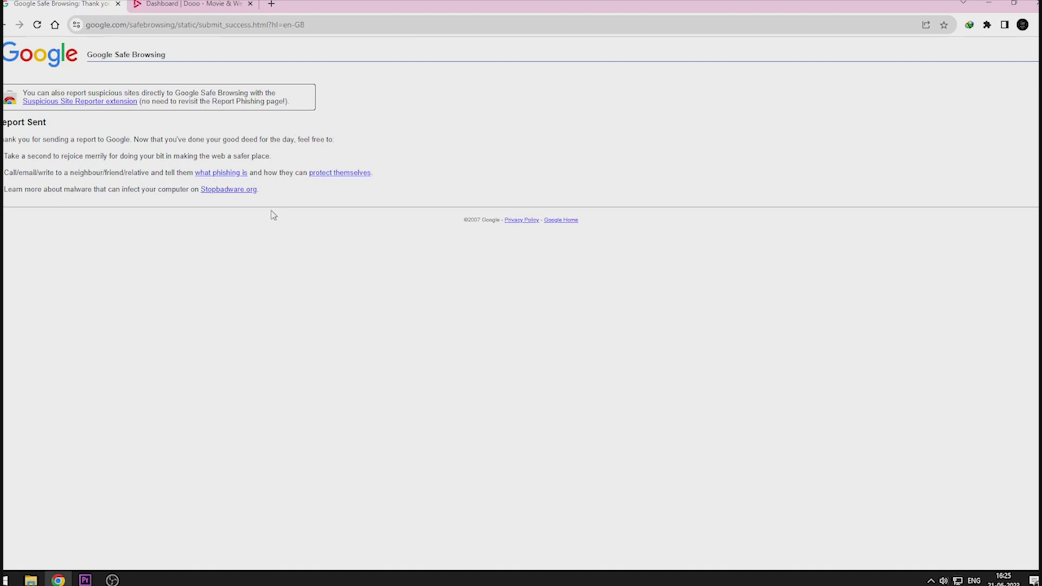
pyautogui.click(5, 25)
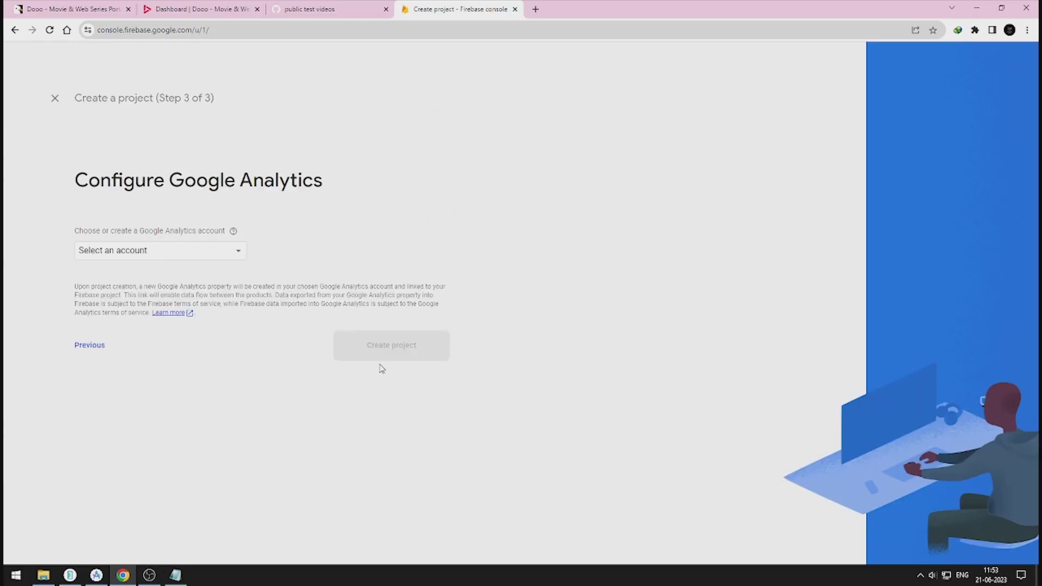
# Step: Create the tutorials project with the Default Account for Google Analytics and begin adding an Android app
pyautogui.click(239, 254)
pyautogui.click(163, 254)
pyautogui.click(374, 372)
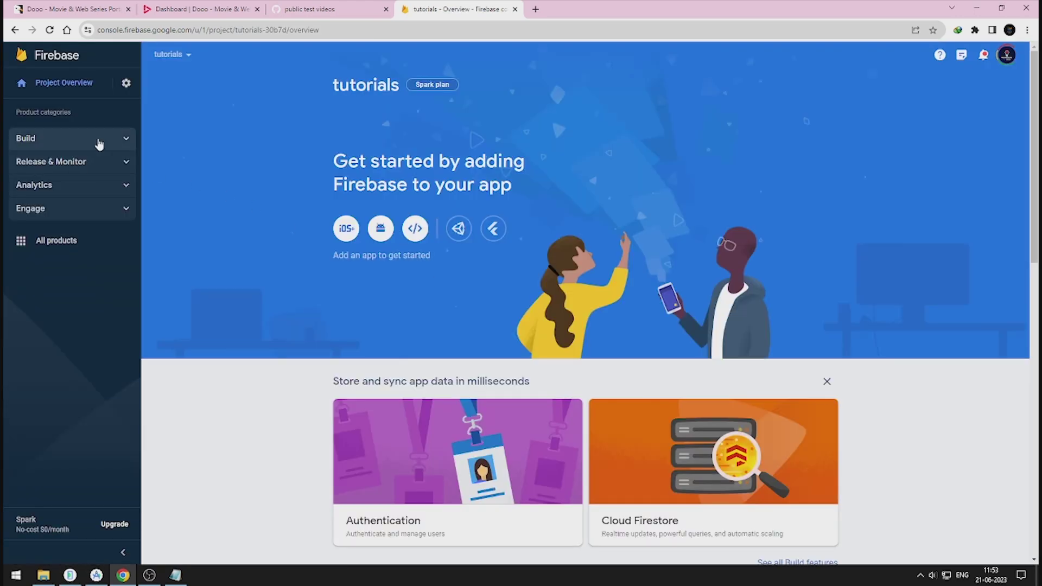
pyautogui.click(380, 227)
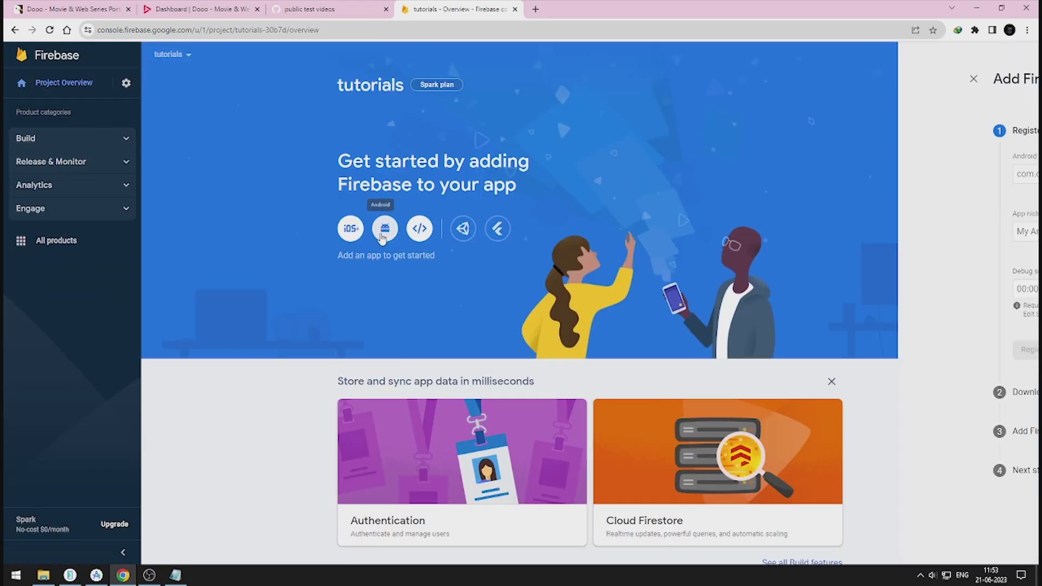
# Step: Register the Android app with package com.tutorial.app and nickname 'tutorial app'
pyautogui.click(213, 175)
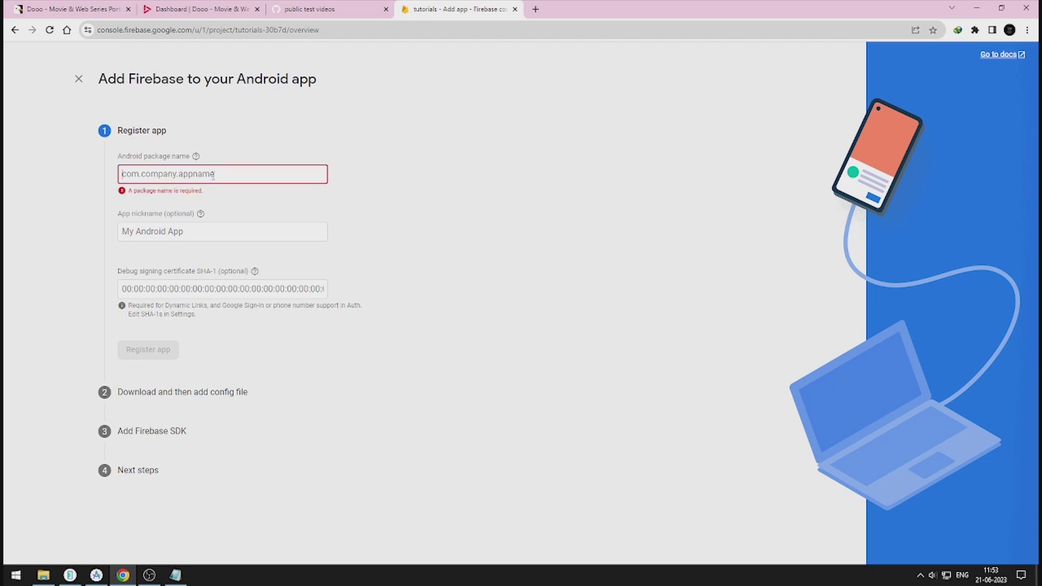
pyautogui.write('com.tutoria')
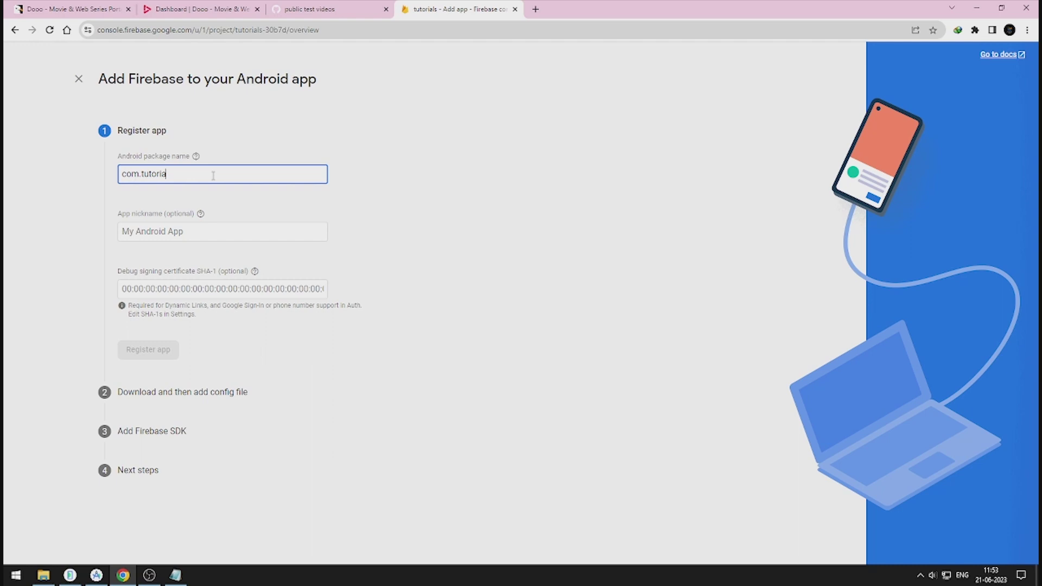
pyautogui.write('.app')
pyautogui.press('Tab')
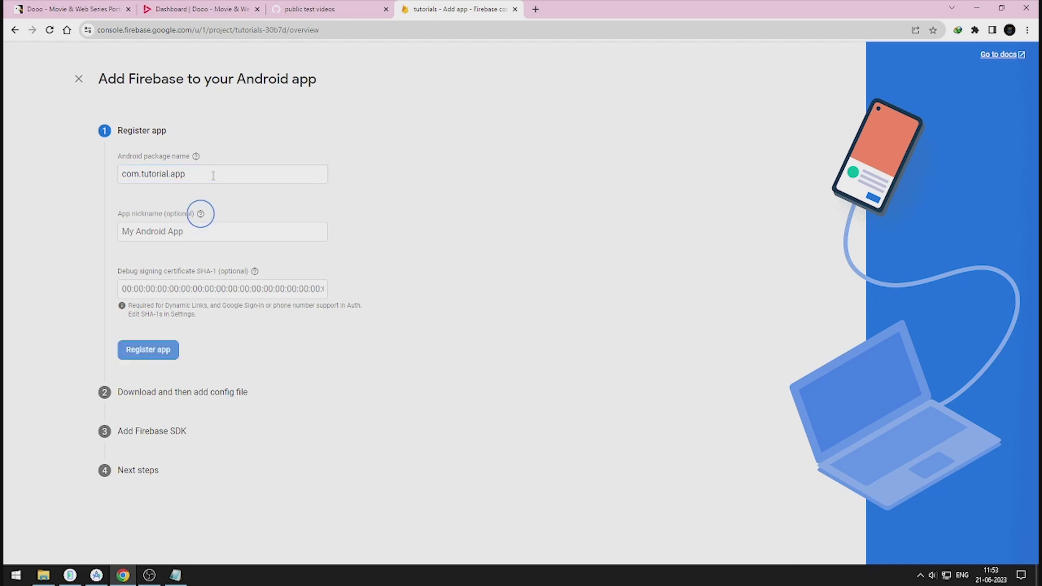
pyautogui.press('Tab')
pyautogui.write('t')
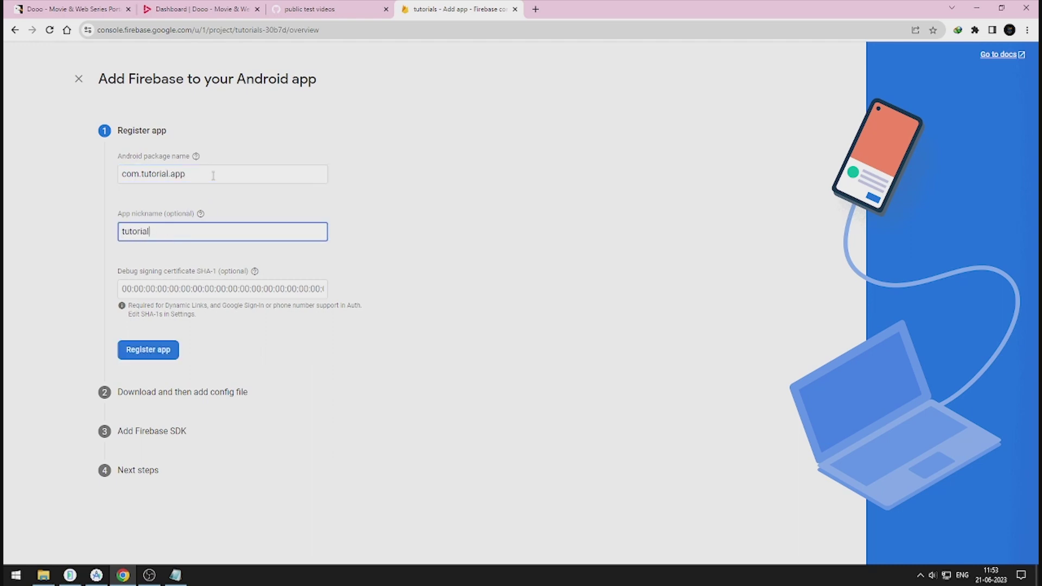
pyautogui.click(149, 350)
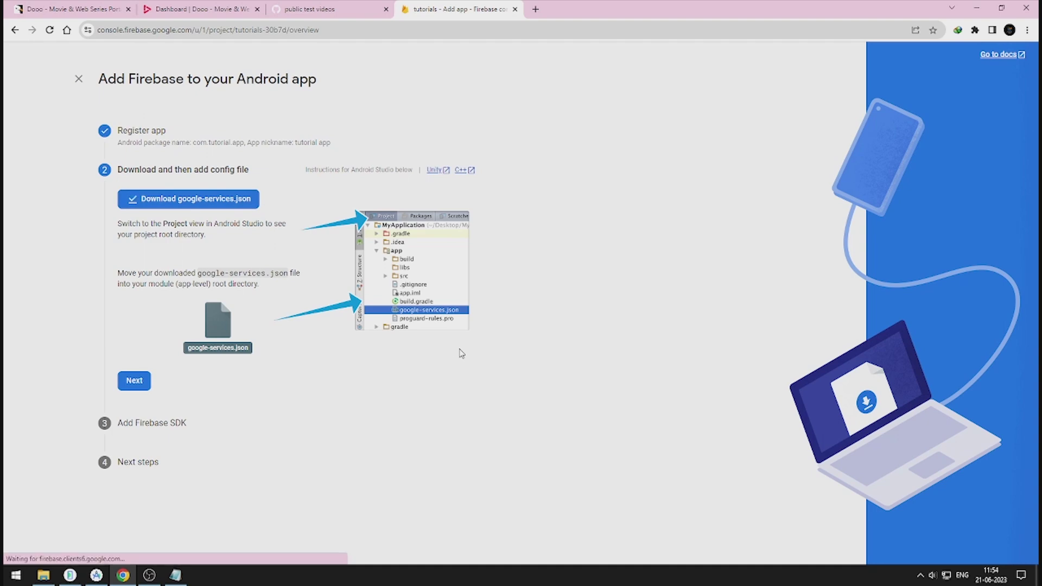
# Step: Download google-services.json and continue past the Firebase SDK step
pyautogui.click(134, 380)
pyautogui.scroll(-6, 216, 443)
pyautogui.scroll(-2, 216, 443)
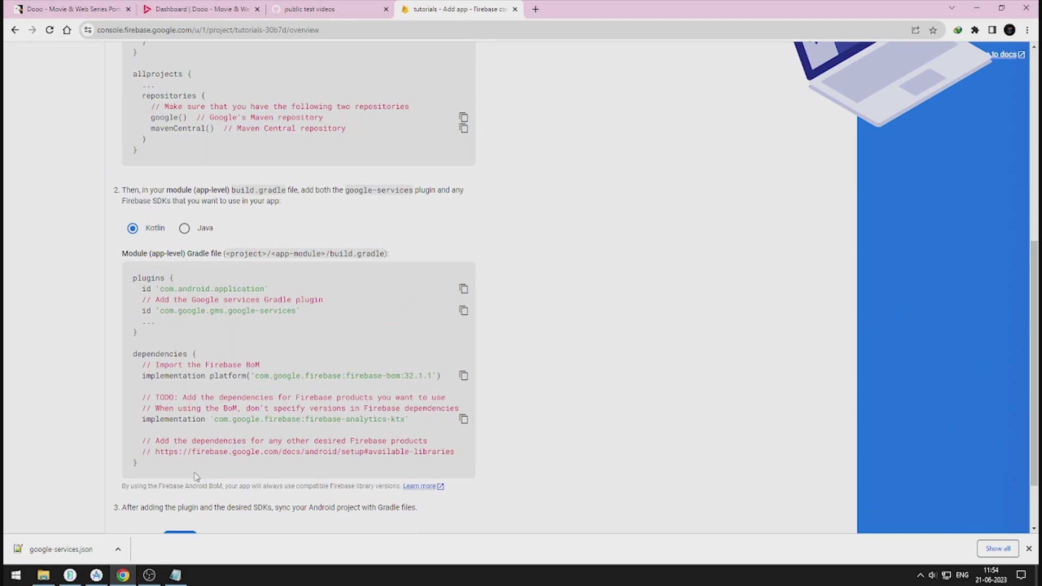
pyautogui.click(185, 465)
# Step: Open remote_config_dooo.json from the Firebase Remote Config folder in Notepad++
pyautogui.click(218, 383)
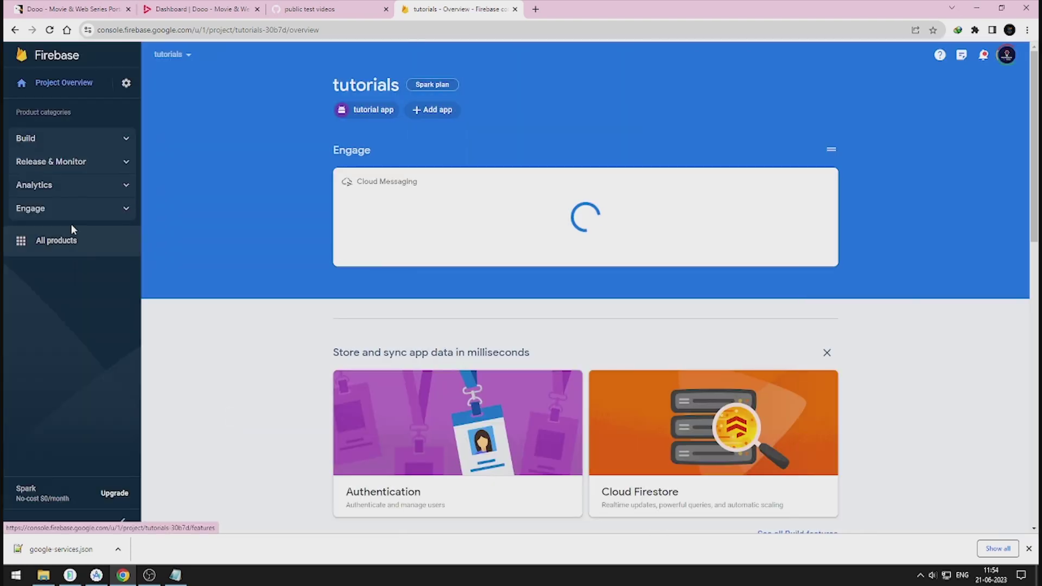
pyautogui.moveTo(77, 221)
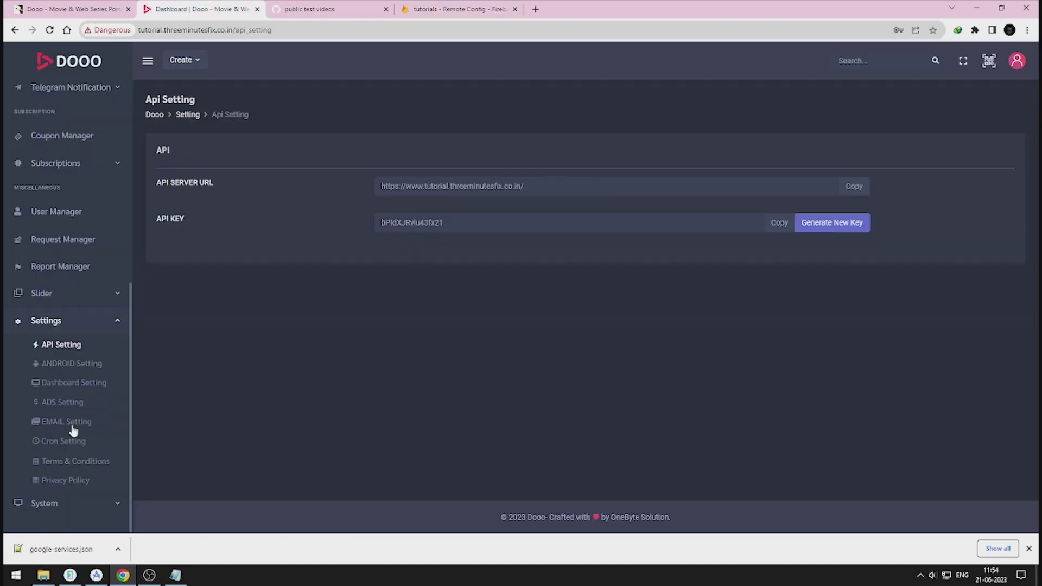
pyautogui.click(43, 575)
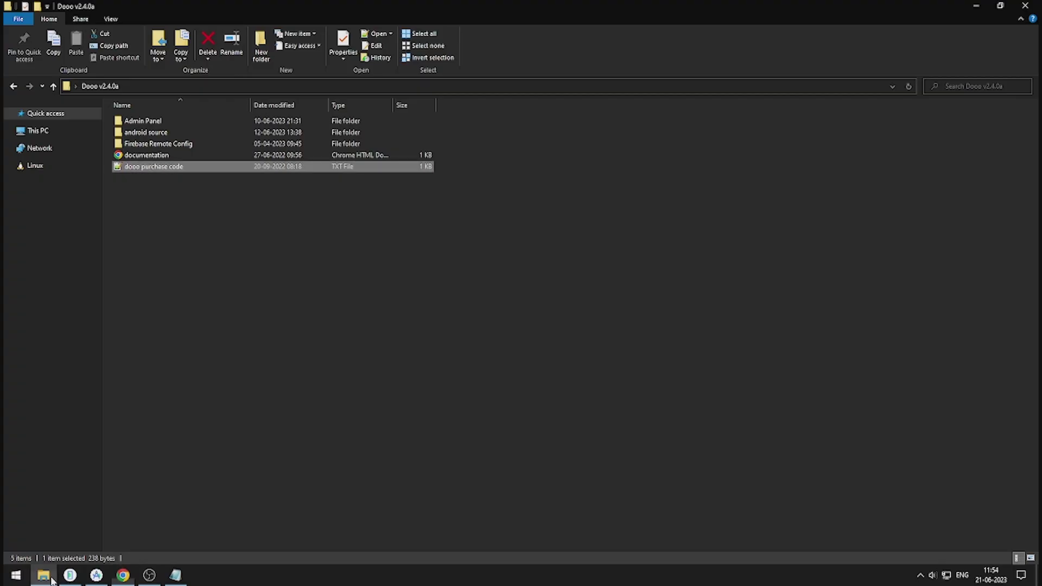
pyautogui.doubleClick(165, 143)
pyautogui.click(151, 122)
pyautogui.doubleClick(151, 122)
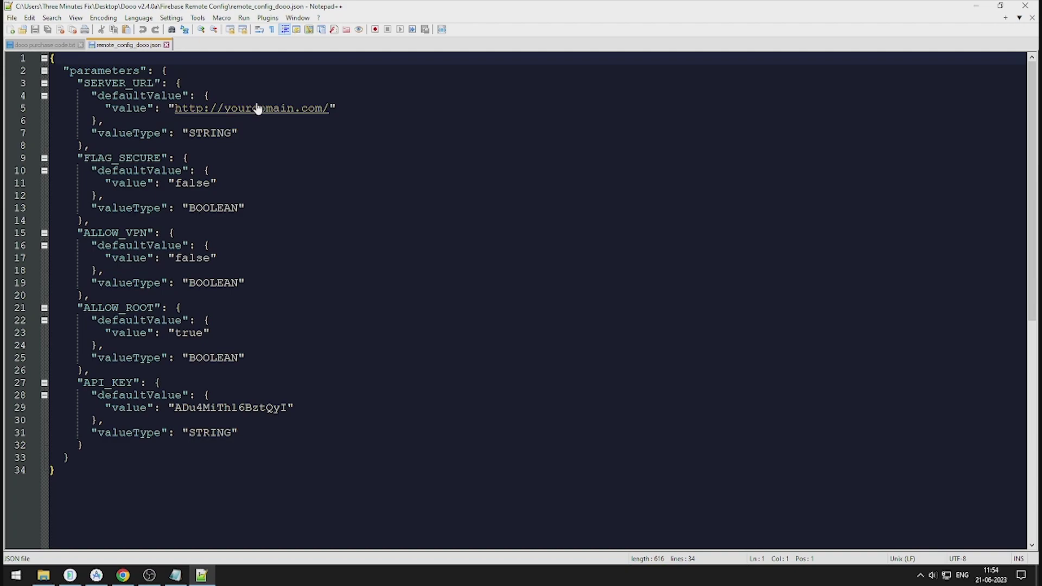
pyautogui.click(123, 577)
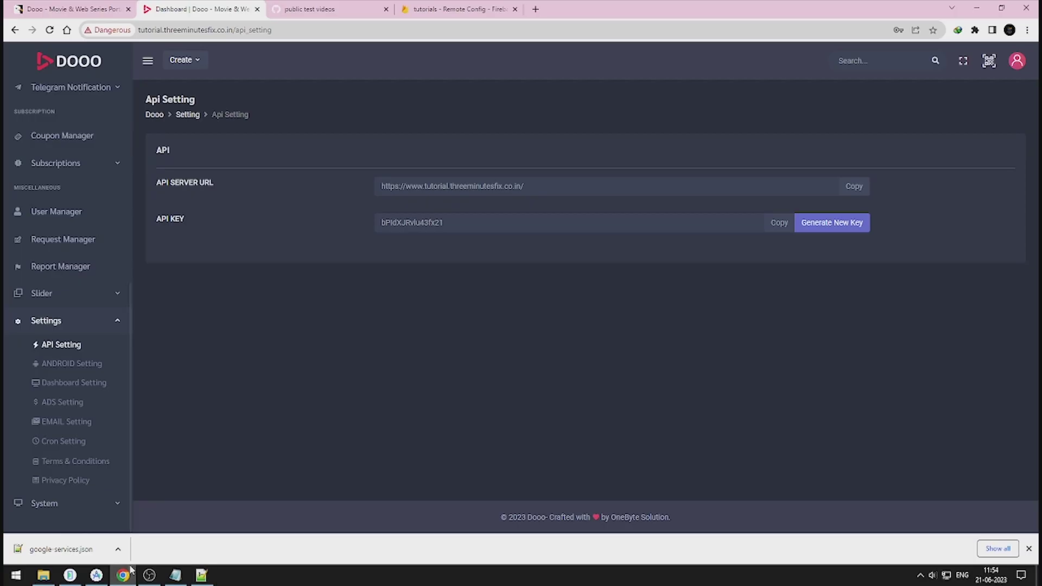
pyautogui.click(863, 179)
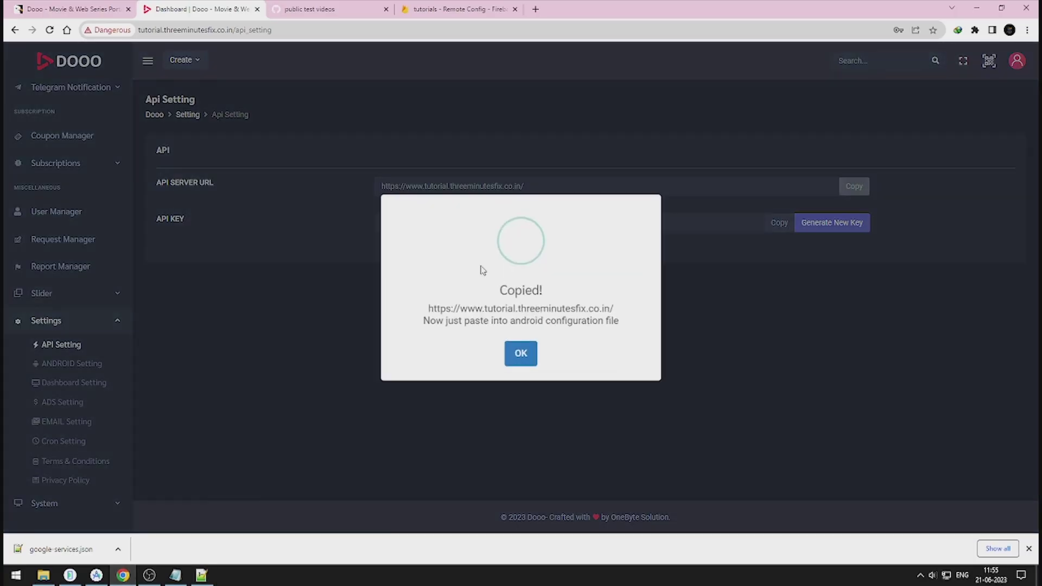
pyautogui.click(201, 575)
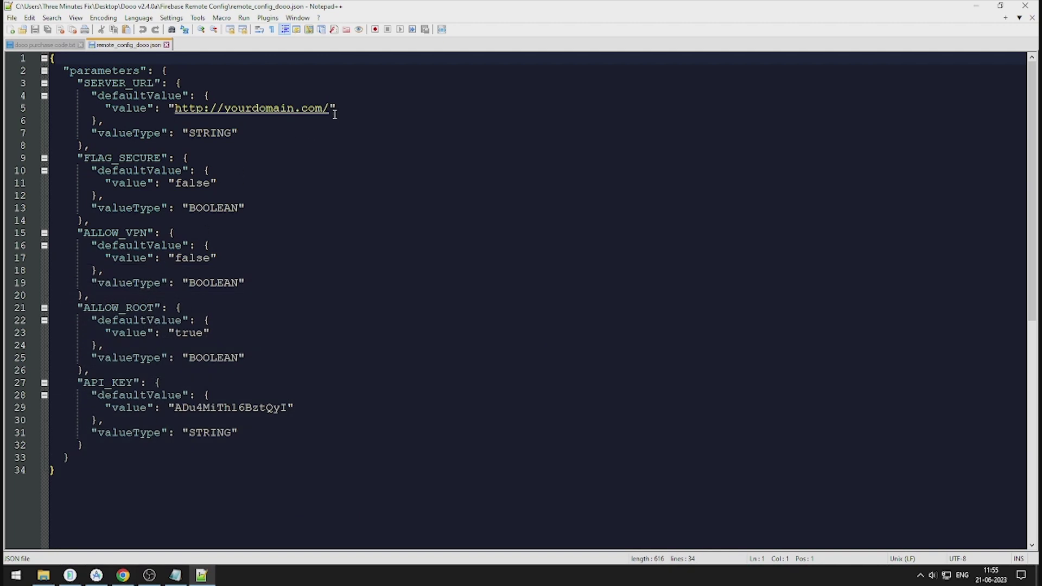
pyautogui.moveTo(335, 111); pyautogui.dragTo(175, 108)
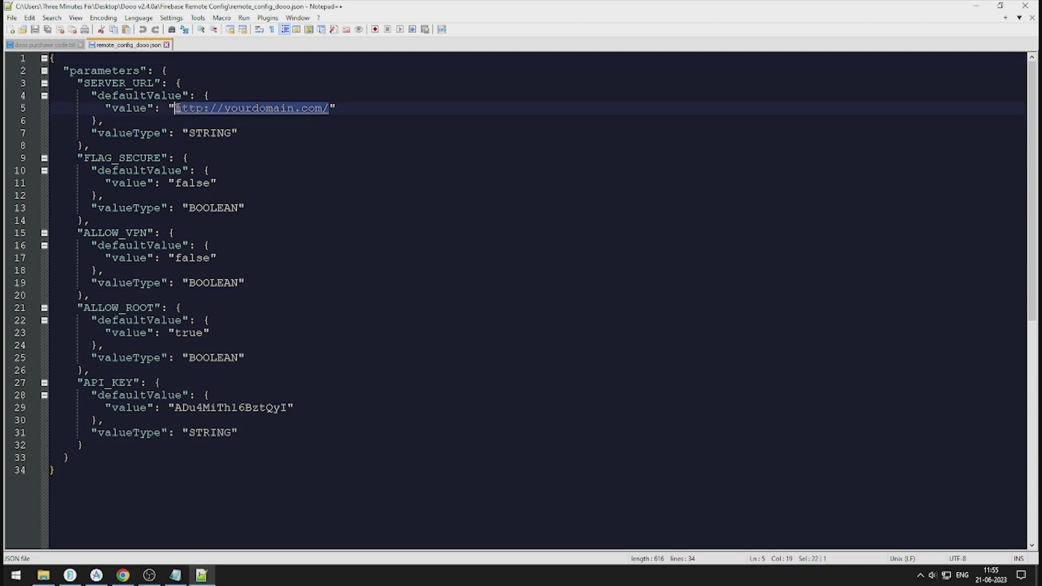
pyautogui.write('https://www.tutorial.threeminutesfix.co.in/')
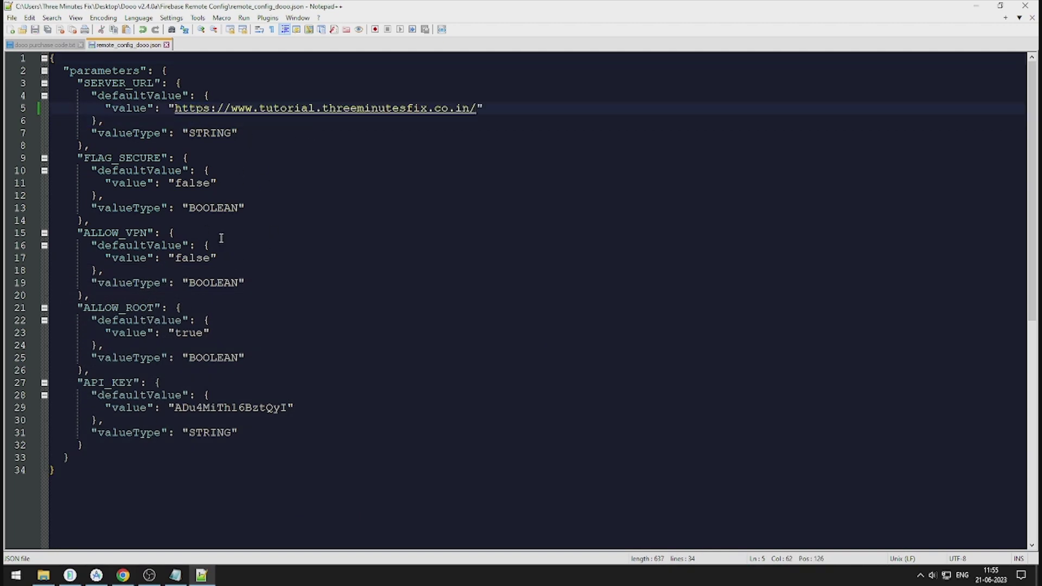
# Step: Select the file's API_KEY value and copy the panel's API key
pyautogui.doubleClick(205, 407)
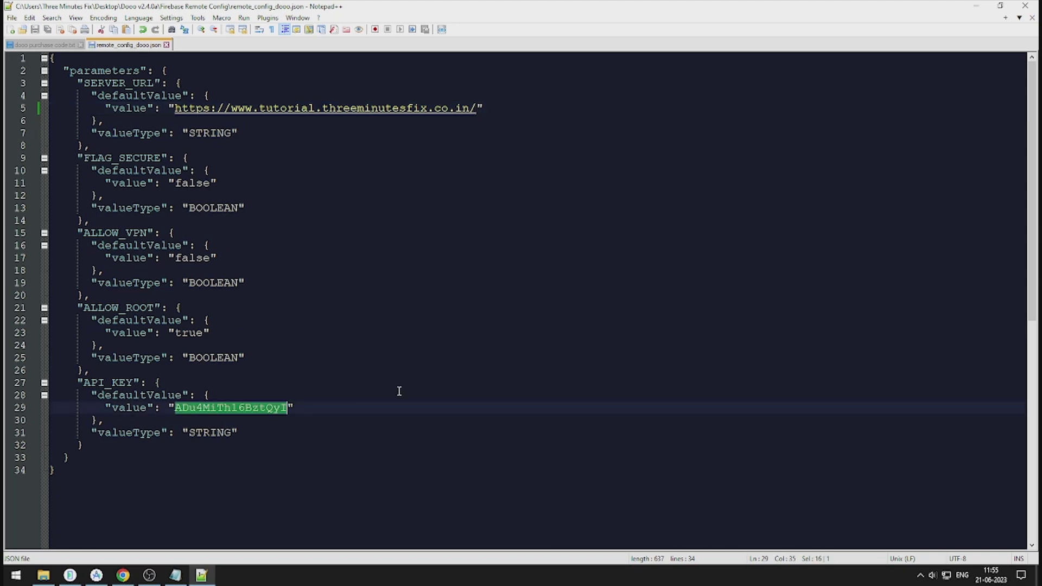
pyautogui.click(123, 576)
pyautogui.click(521, 352)
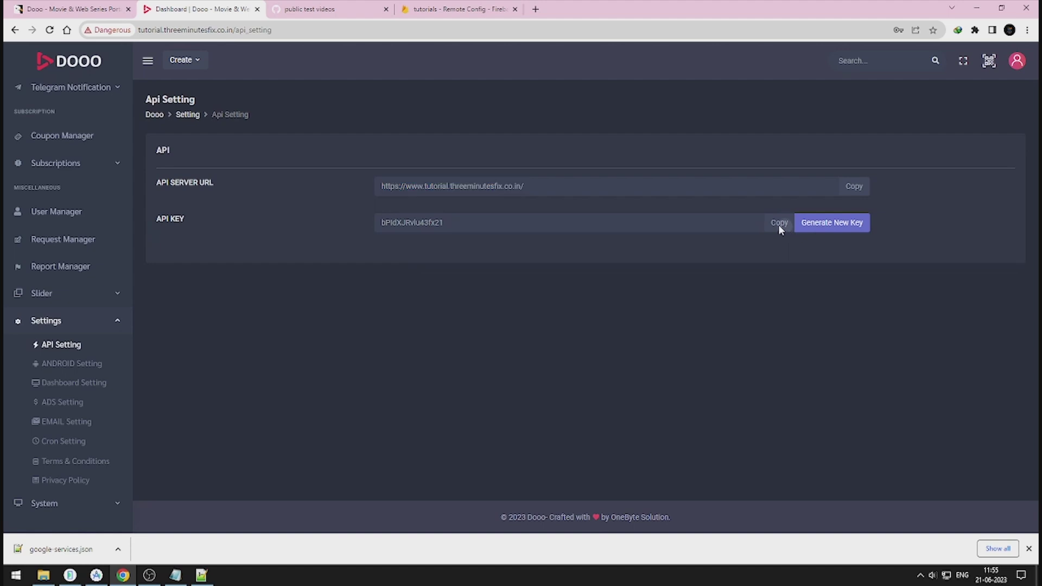
pyautogui.click(779, 223)
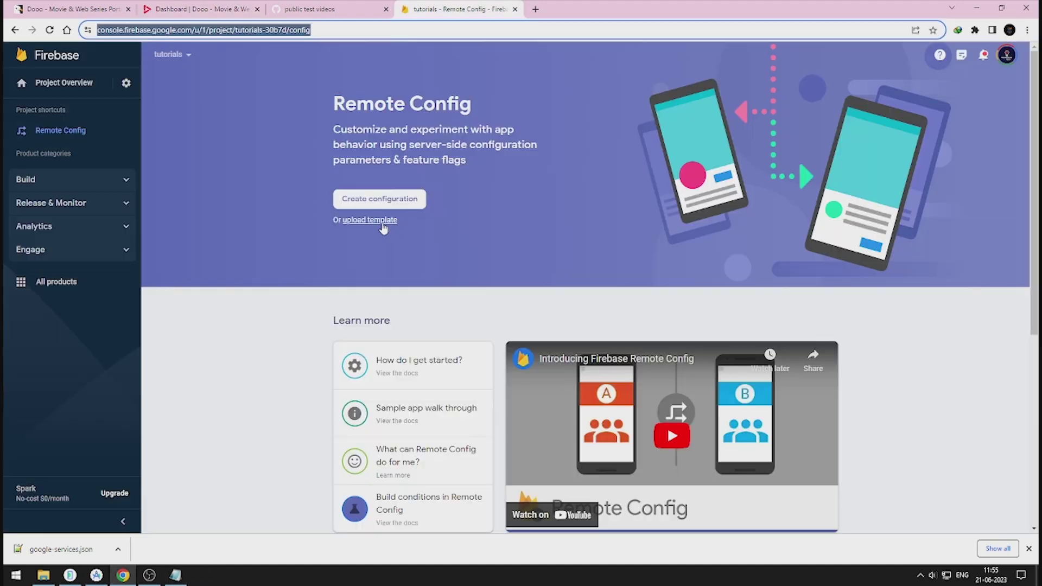
# Step: Upload Firebase Remote Config\remote_config_dooo.json as the template, publish it, and return to Project Overview
pyautogui.click(380, 221)
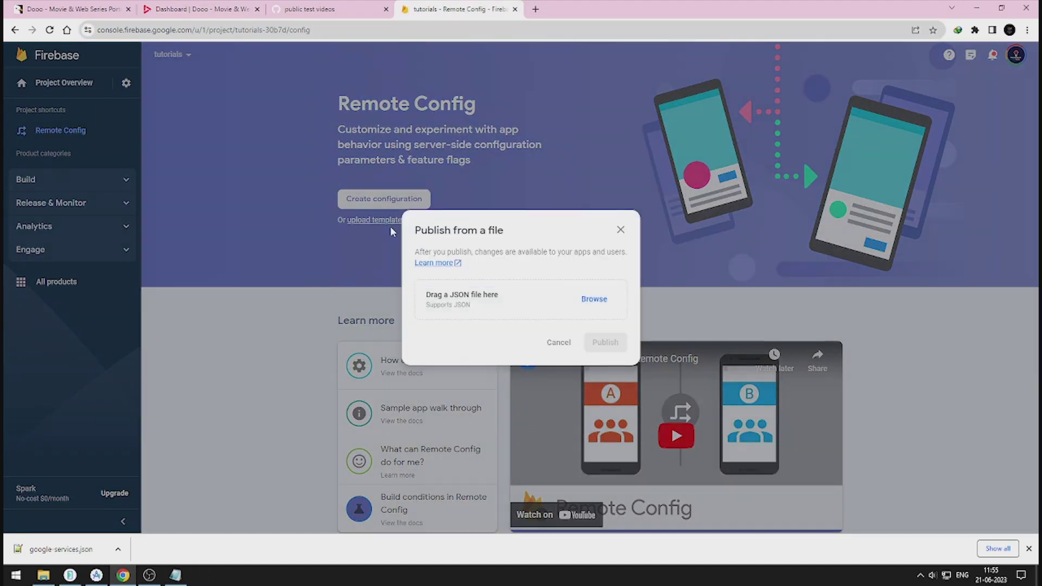
pyautogui.click(582, 301)
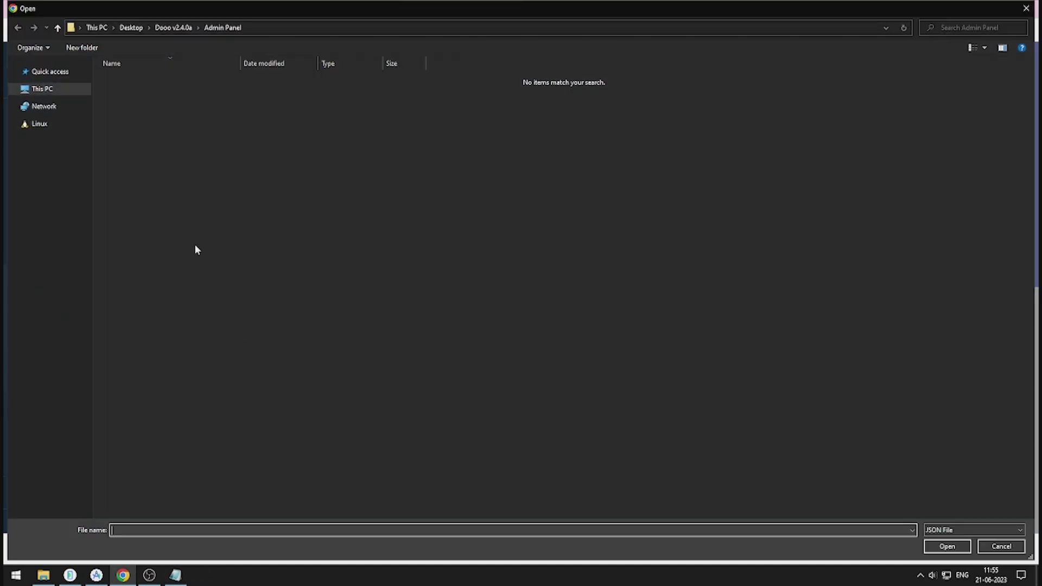
pyautogui.click(170, 33)
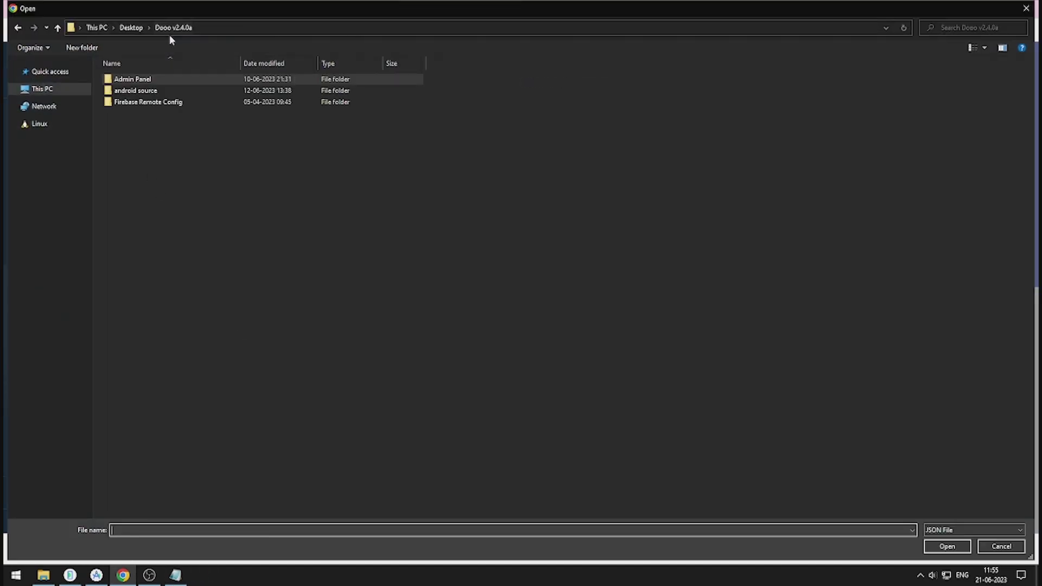
pyautogui.doubleClick(152, 105)
pyautogui.doubleClick(158, 79)
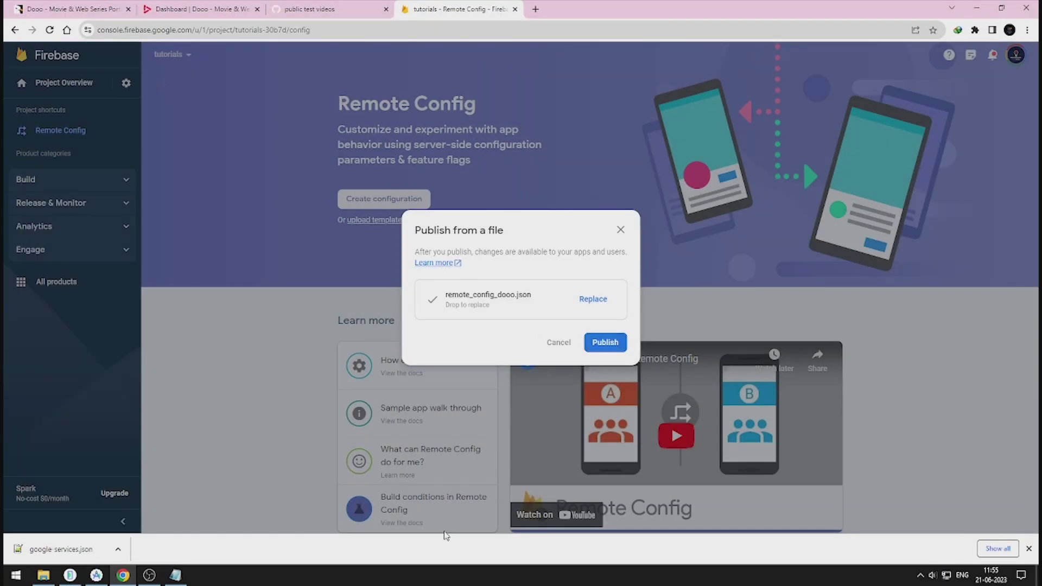
pyautogui.click(603, 346)
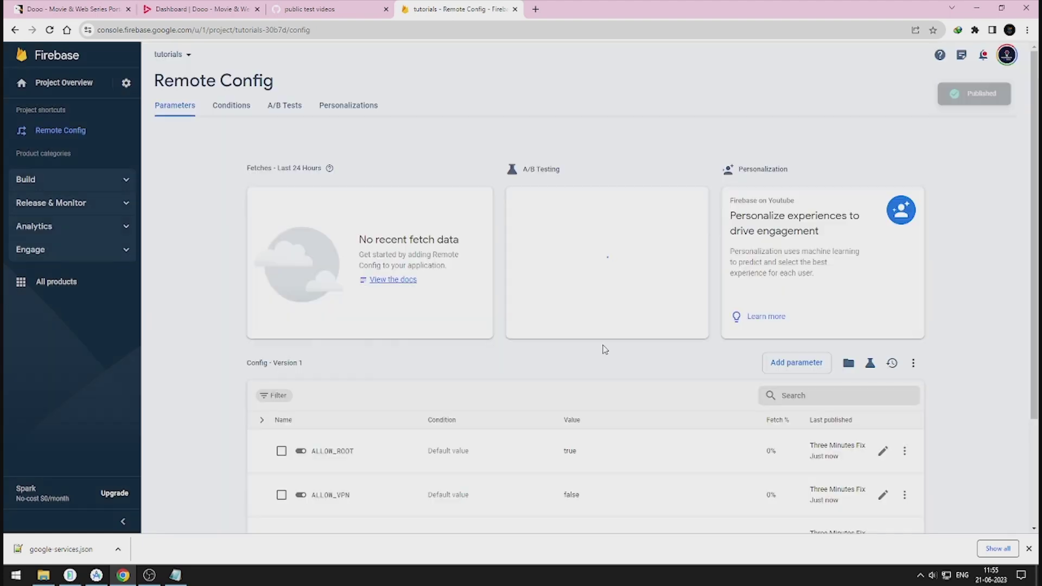
pyautogui.scroll(-3, 604, 349)
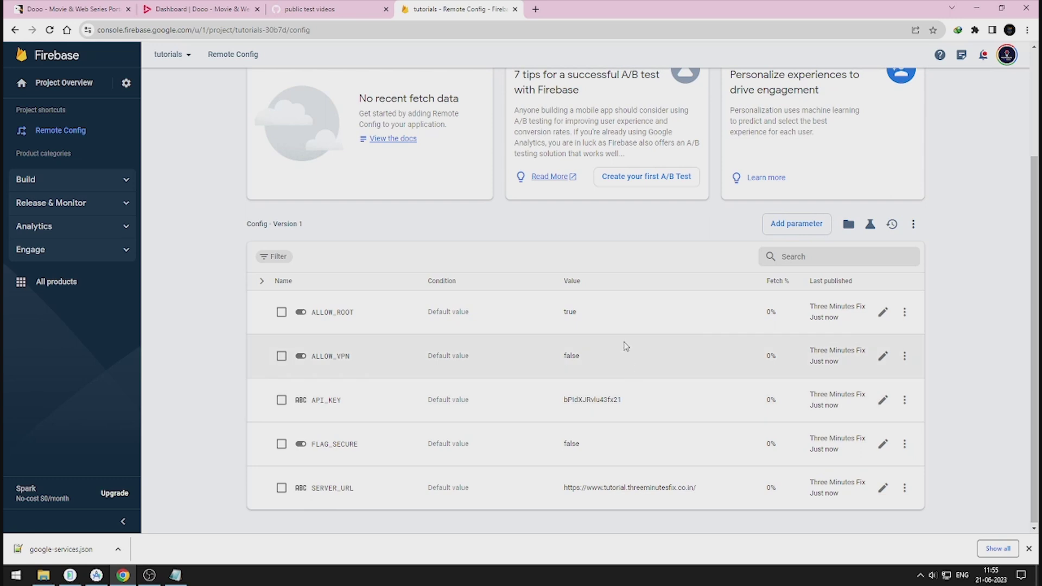
pyautogui.click(122, 179)
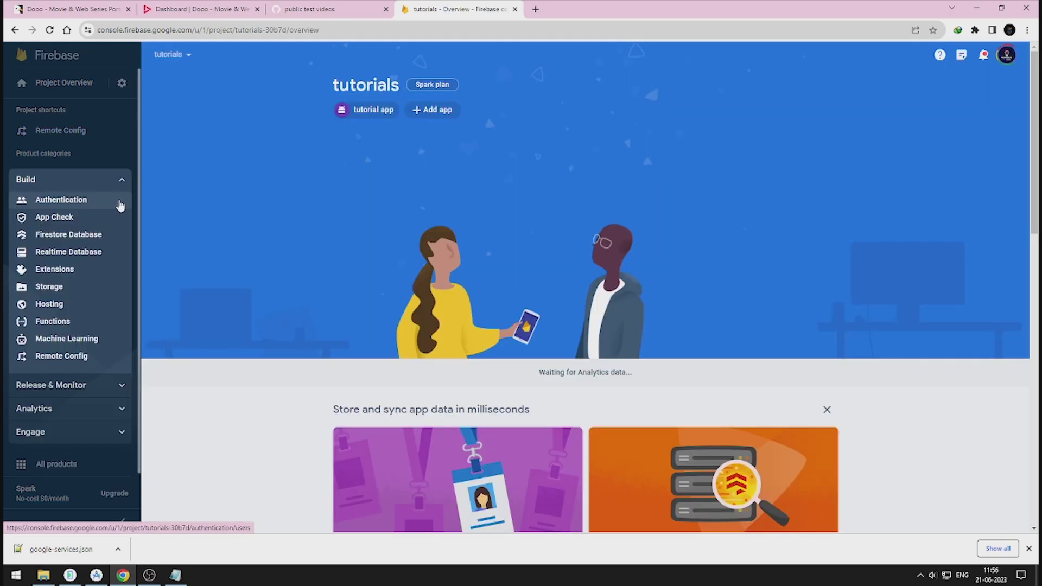
# Step: Enable the disabled Cloud Messaging API (Legacy) from the tutorials project's Cloud Messaging settings
pyautogui.click(122, 179)
pyautogui.click(126, 83)
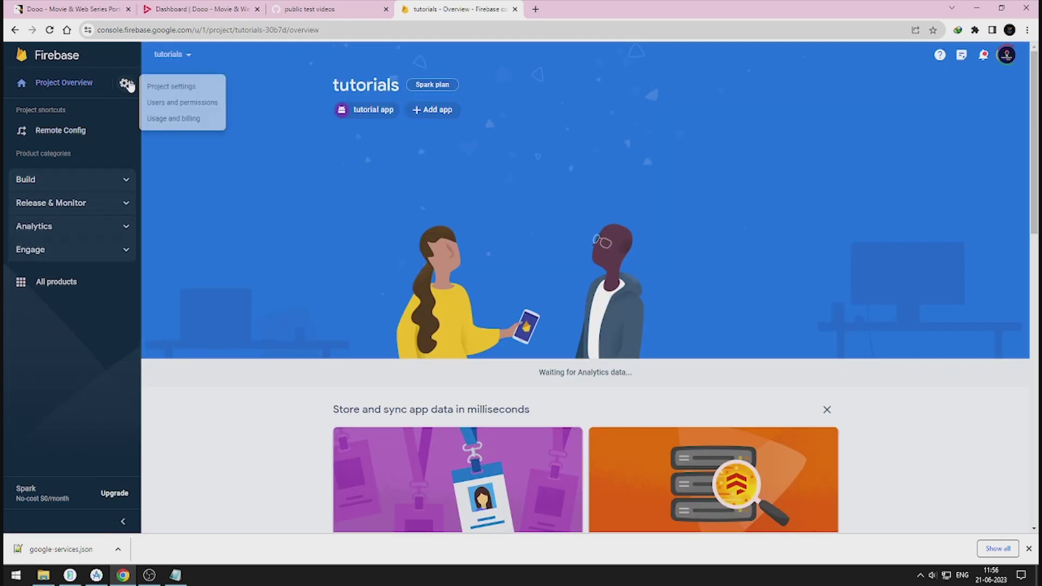
pyautogui.click(171, 87)
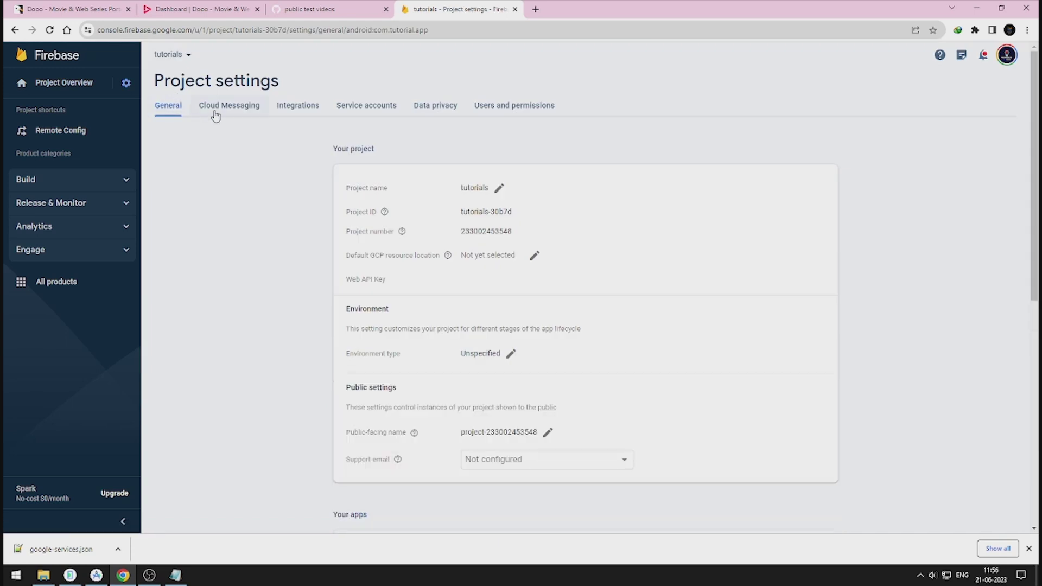
pyautogui.click(216, 108)
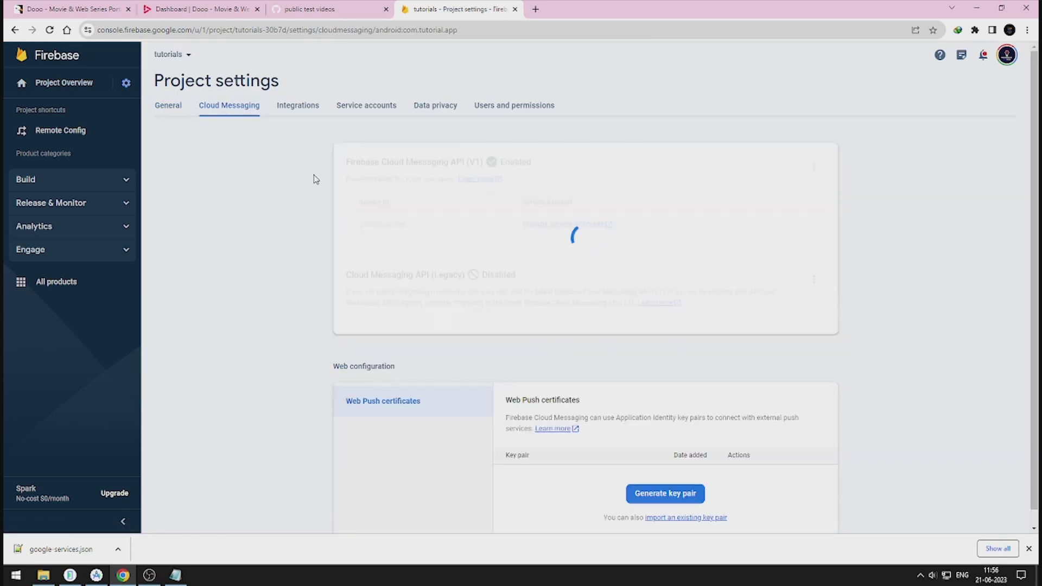
pyautogui.moveTo(344, 278); pyautogui.dragTo(532, 282)
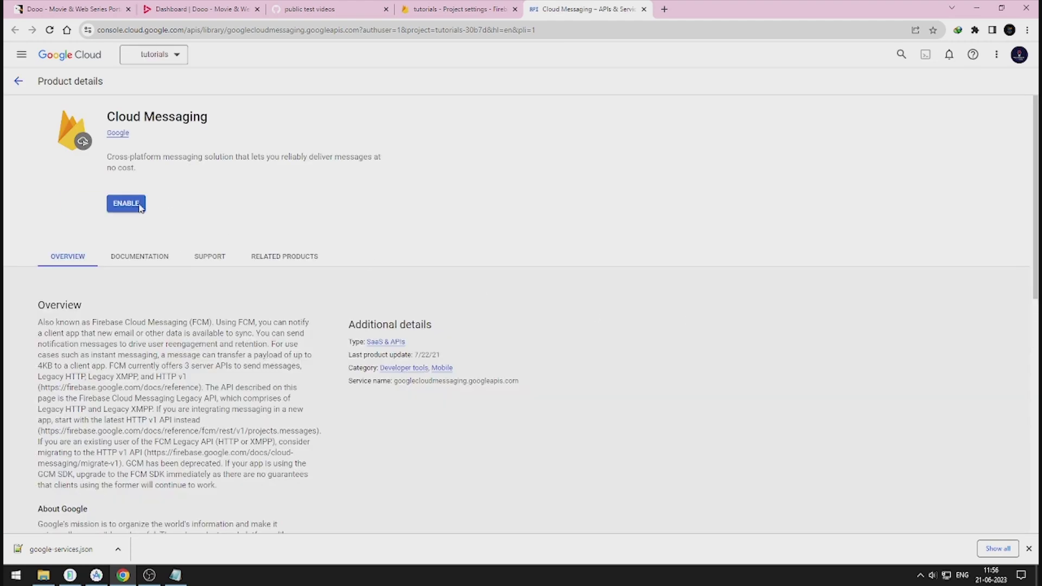
pyautogui.click(138, 205)
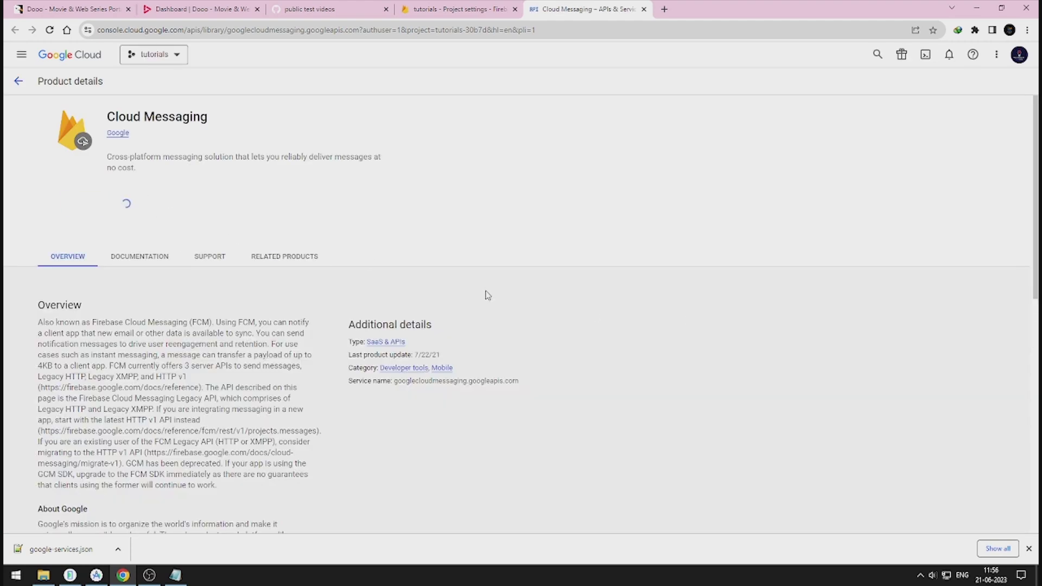
pyautogui.hotkey('ctrl', 'pageup')
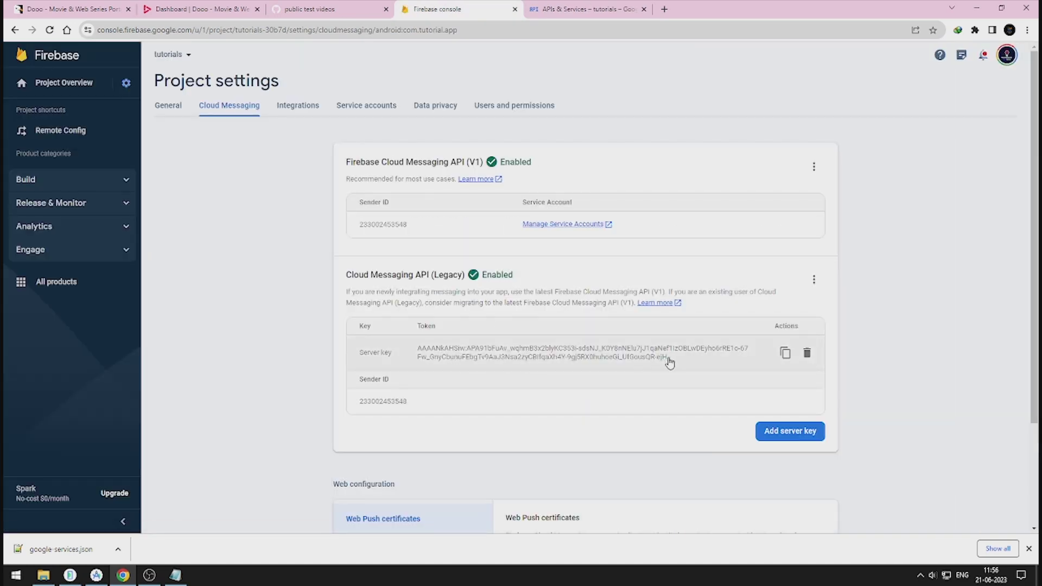
# Step: Open OneSignal in a new tab and set up an app named 'tutorial' on Google Android (FCM)
pyautogui.click(201, 9)
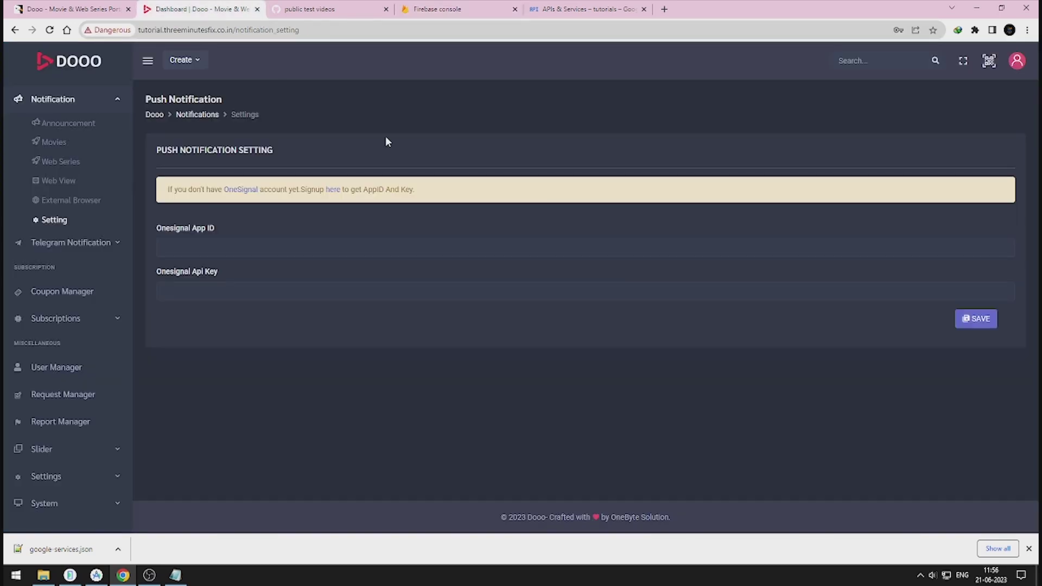
pyautogui.rightClick(252, 195)
pyautogui.click(270, 203)
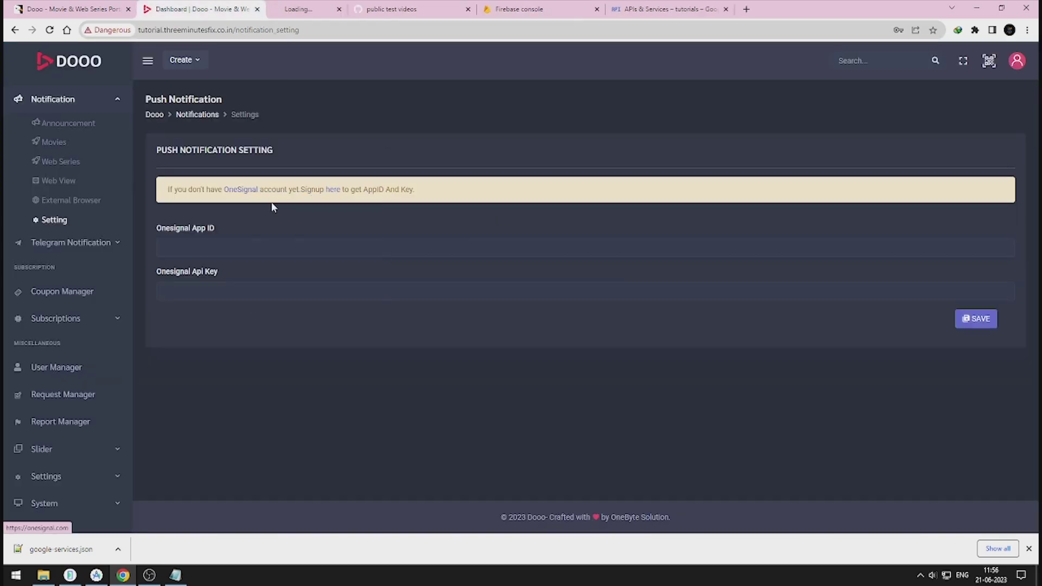
pyautogui.click(339, 11)
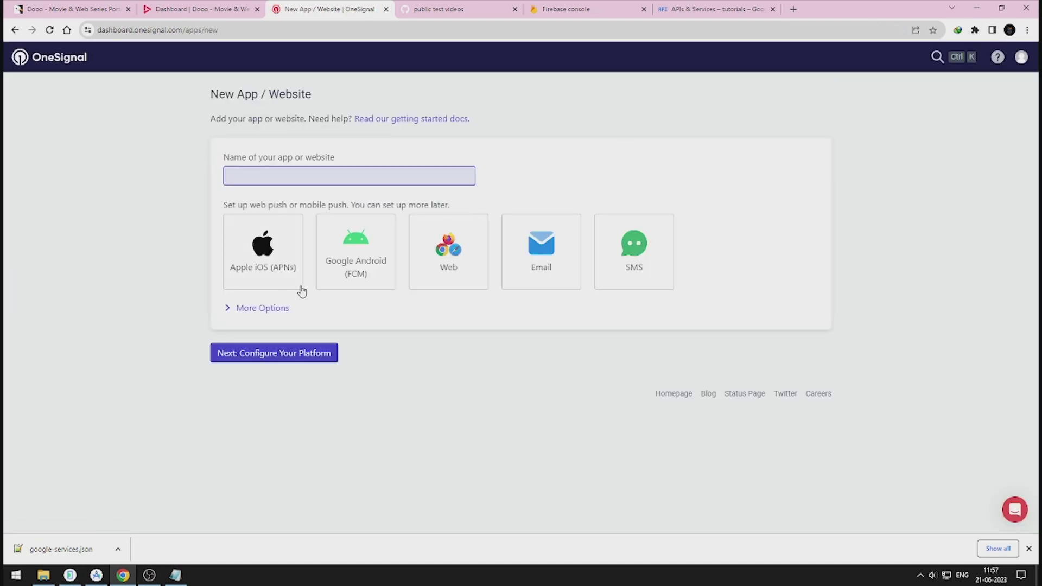
pyautogui.click(350, 262)
pyautogui.click(326, 183)
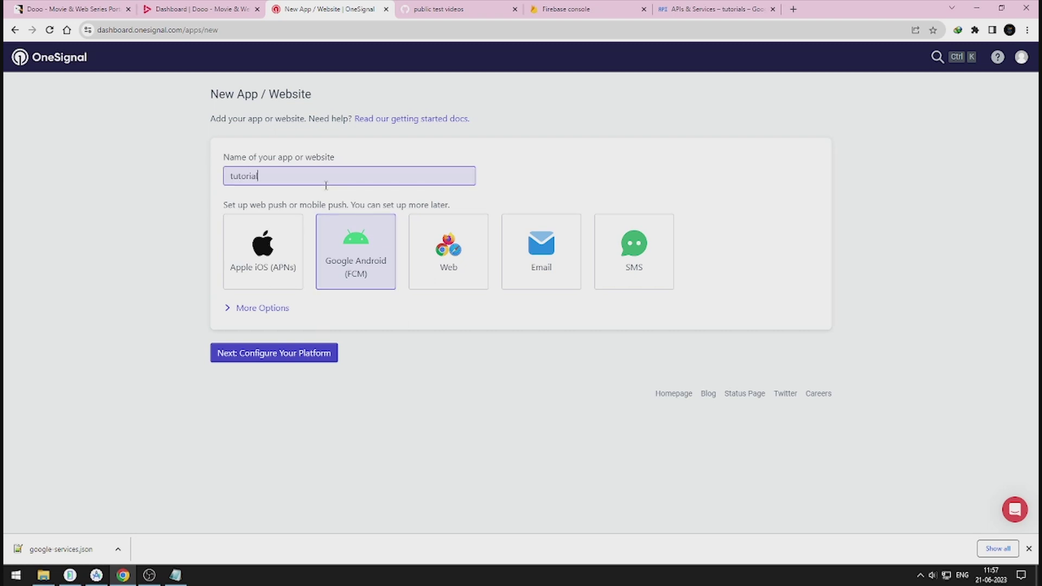
pyautogui.click(287, 356)
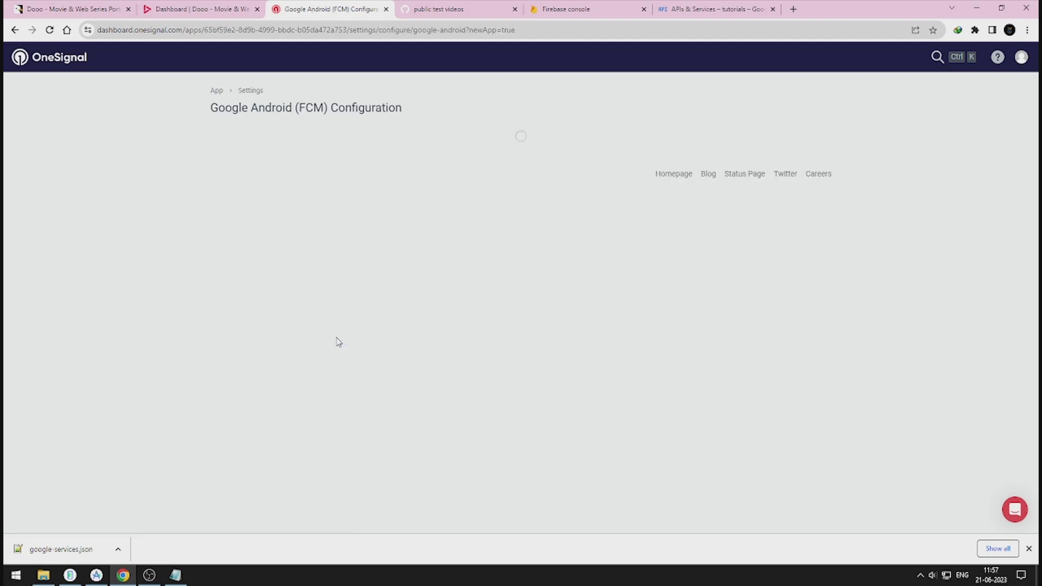
# Step: Paste the Firebase legacy server key into OneSignal's Firebase Server Key field
pyautogui.click(341, 192)
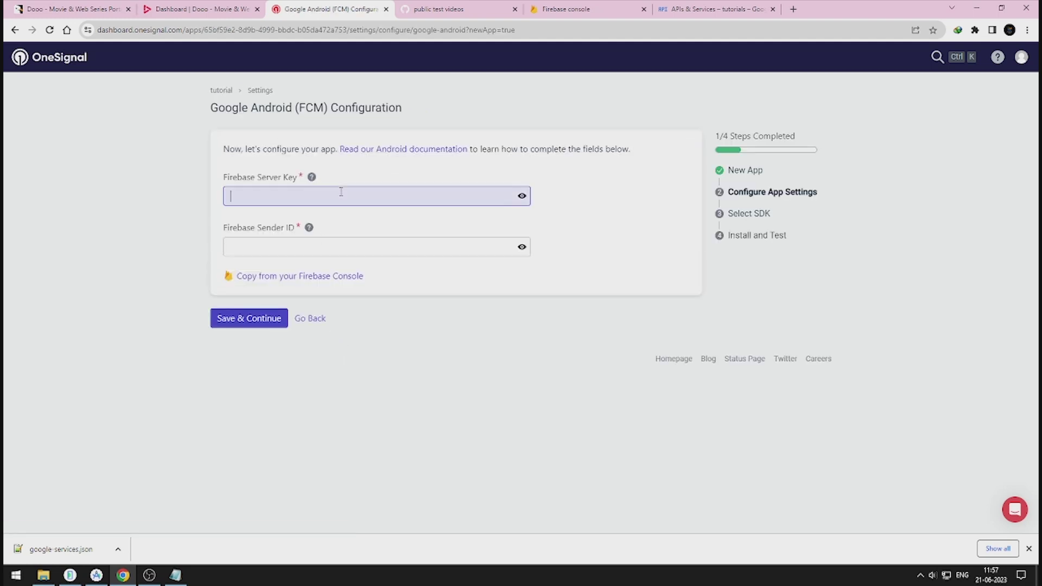
pyautogui.click(319, 254)
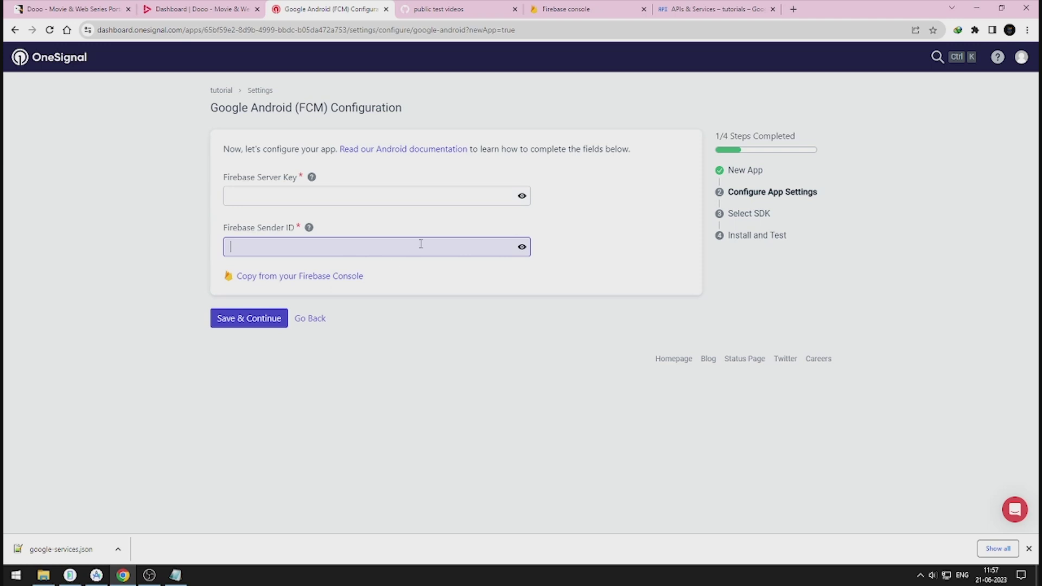
pyautogui.click(608, 9)
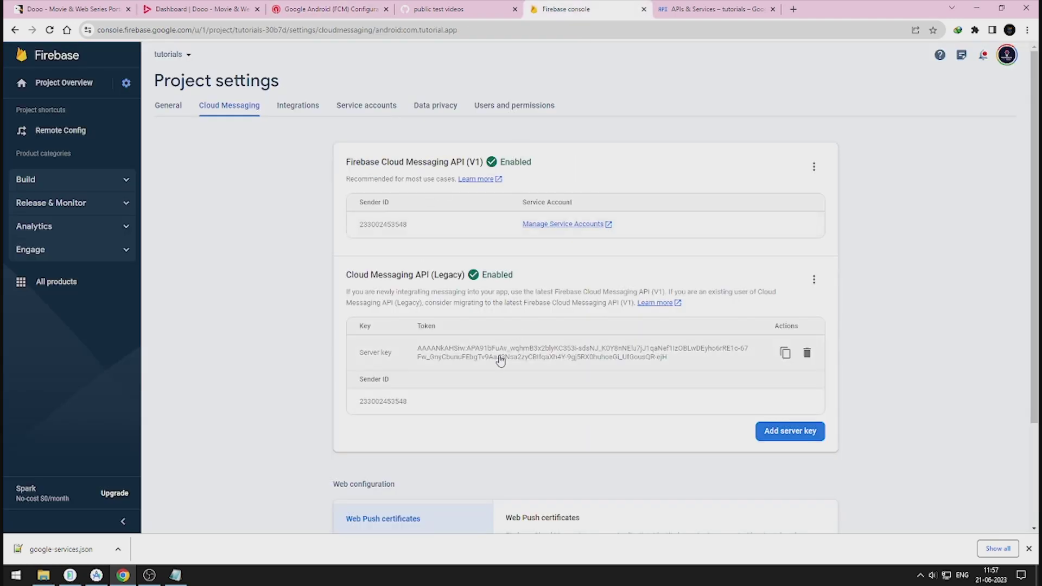
pyautogui.moveTo(669, 358); pyautogui.dragTo(420, 353)
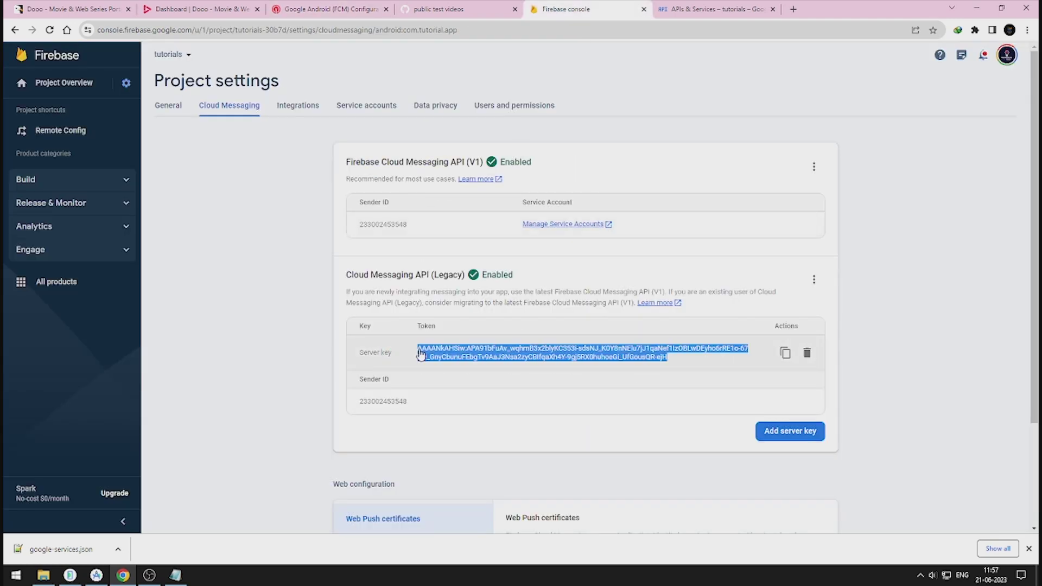
pyautogui.click(785, 353)
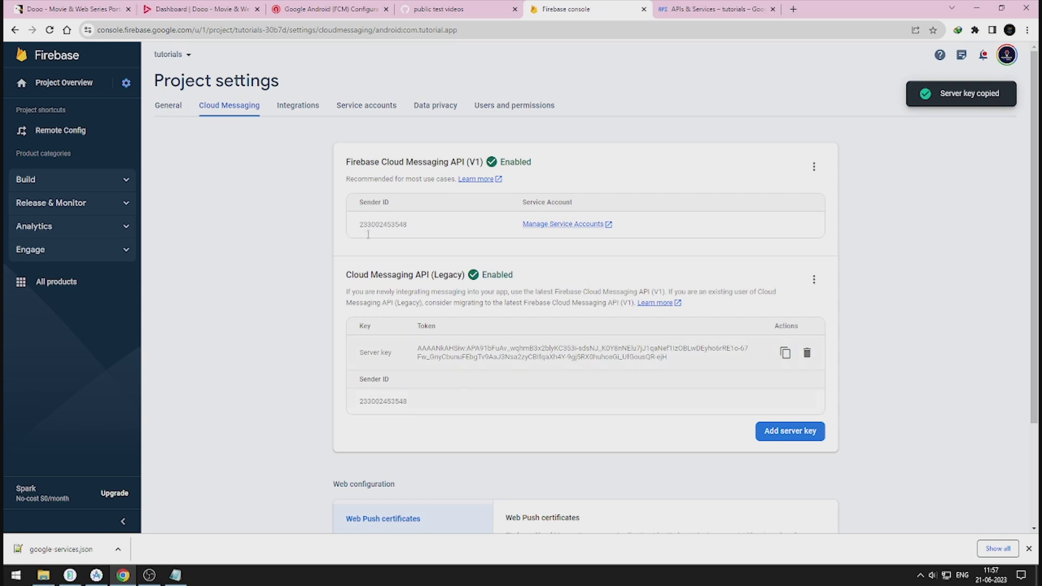
pyautogui.click(319, 7)
pyautogui.click(357, 200)
pyautogui.hotkey('ctrl', 'v')
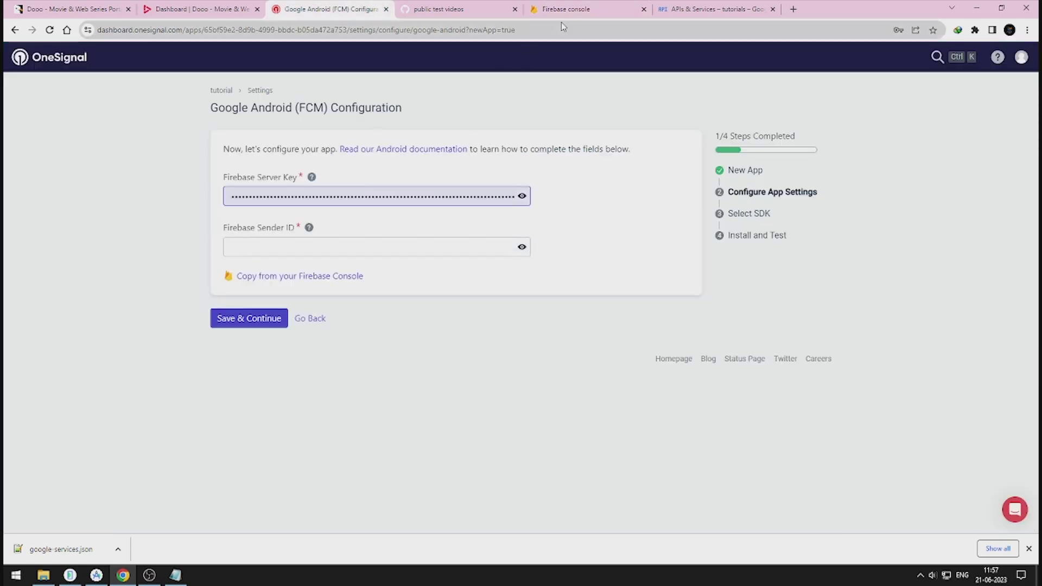
# Step: Copy the Firebase sender ID into OneSignal's Firebase Sender ID field
pyautogui.click(563, 12)
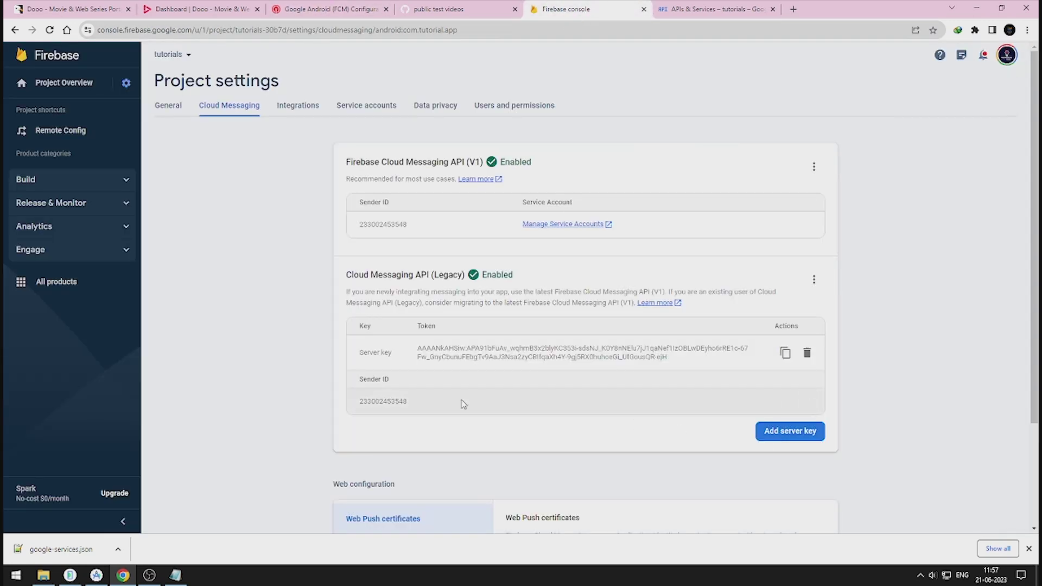
pyautogui.moveTo(440, 411); pyautogui.dragTo(354, 405)
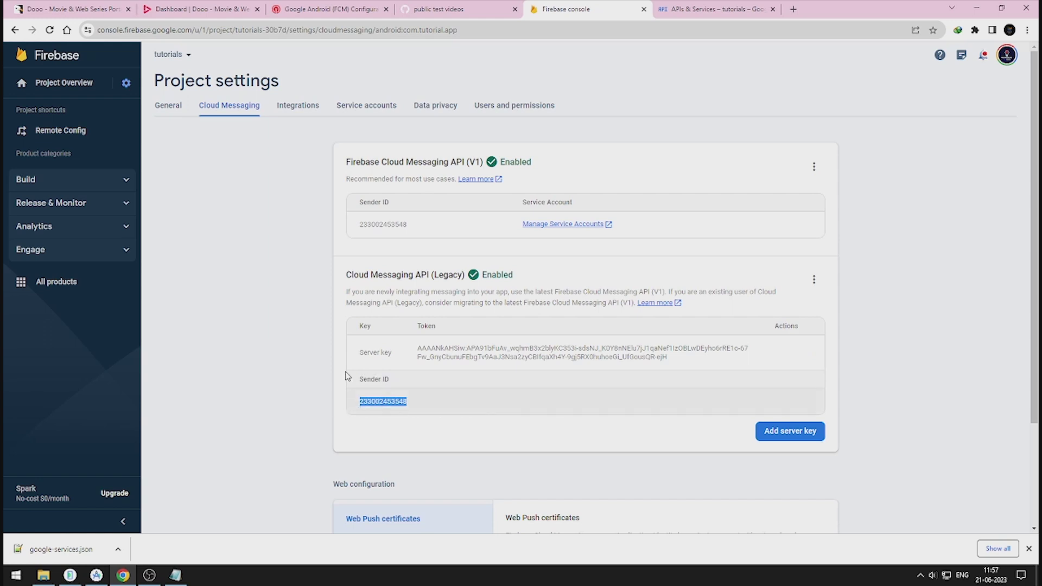
pyautogui.hotkey('ctrl', 'c')
pyautogui.click(342, 10)
pyautogui.click(332, 246)
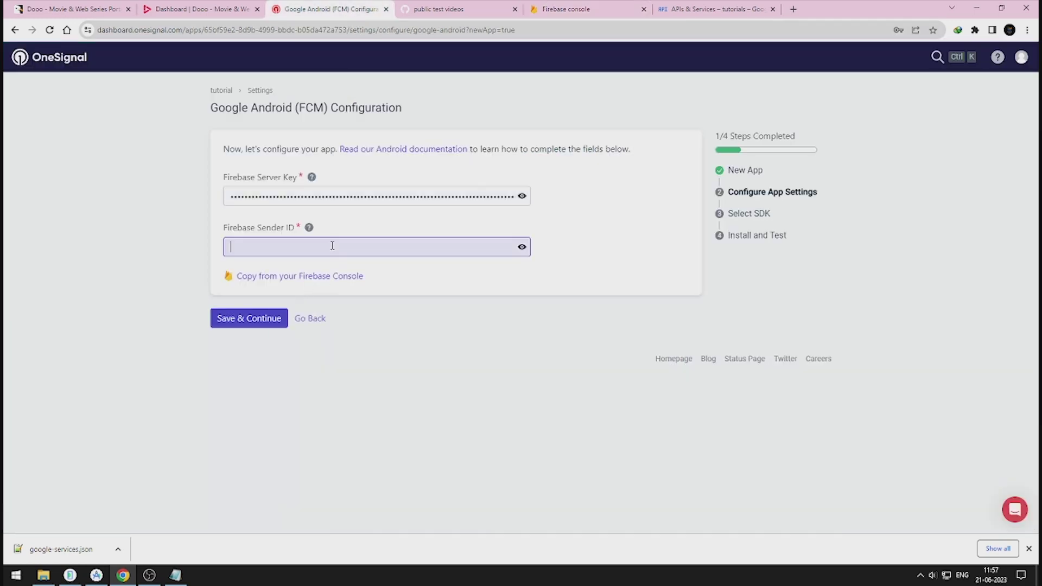
pyautogui.hotkey('ctrl', 'v')
# Step: Save the FCM credentials, choose Native Android as the target SDK, and copy the App ID
pyautogui.click(274, 319)
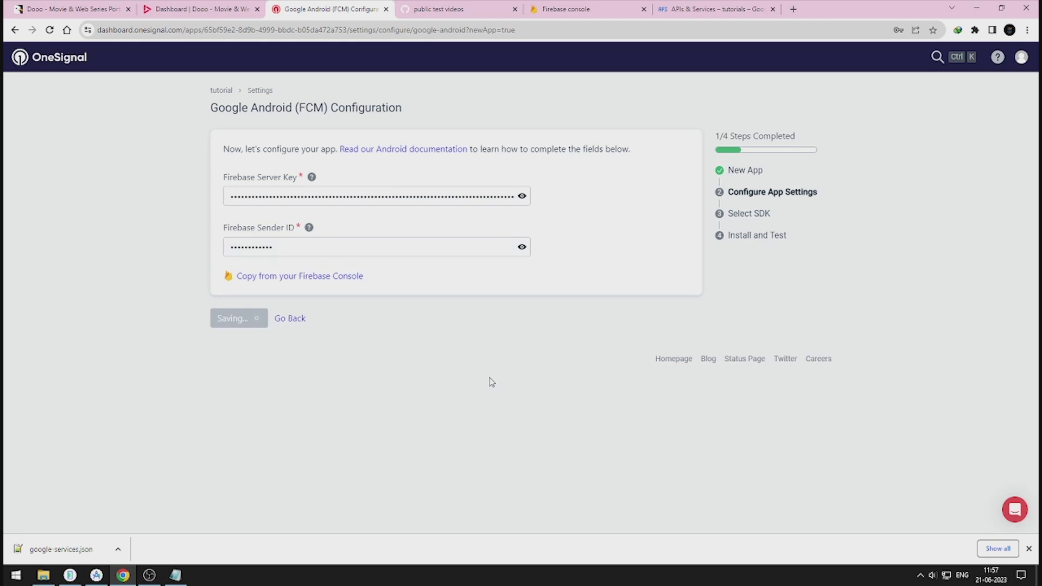
pyautogui.click(1028, 549)
pyautogui.click(275, 242)
pyautogui.scroll(-1, 252, 459)
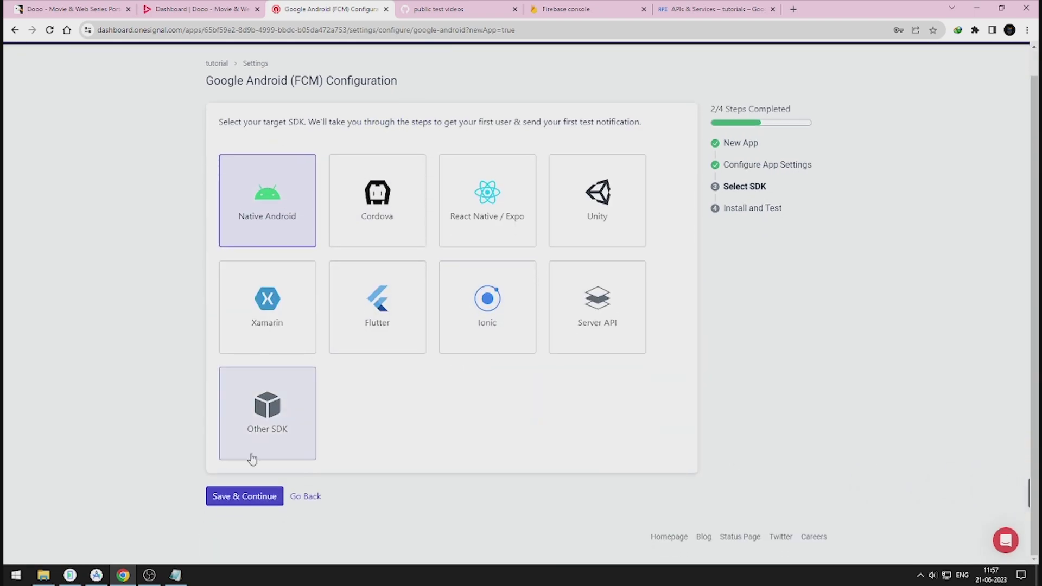
pyautogui.click(255, 495)
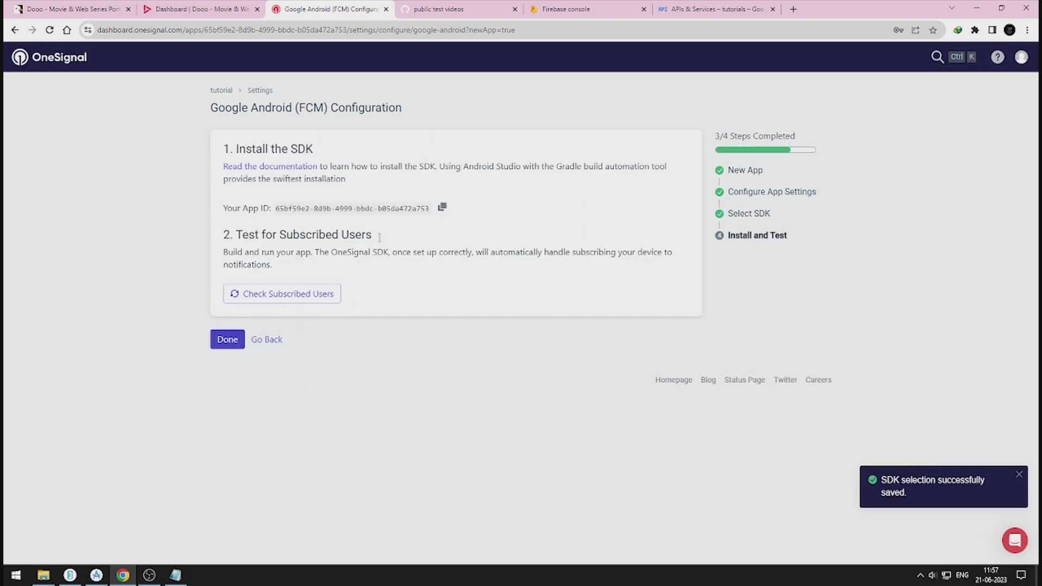
pyautogui.click(442, 207)
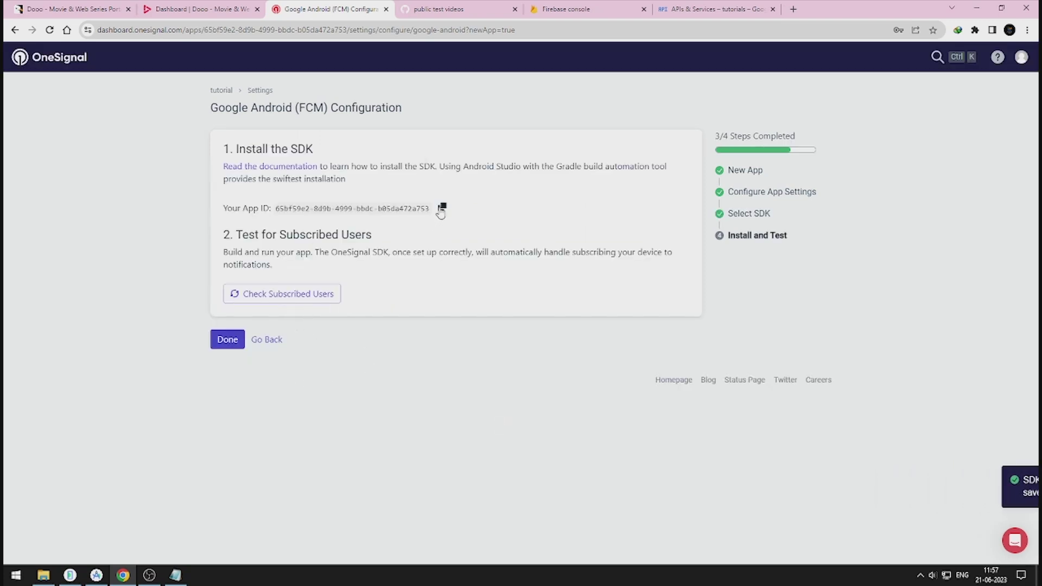
pyautogui.click(201, 12)
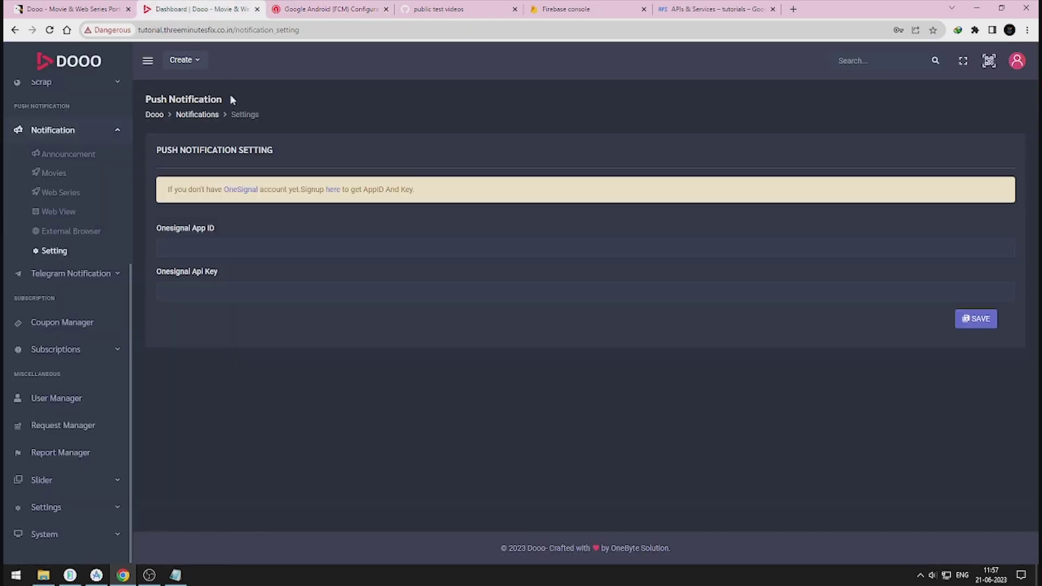
# Step: Paste the OneSignal App ID and Rest API Key into Dooo's push settings and save them
pyautogui.click(219, 249)
pyautogui.hotkey('ctrl', 'v')
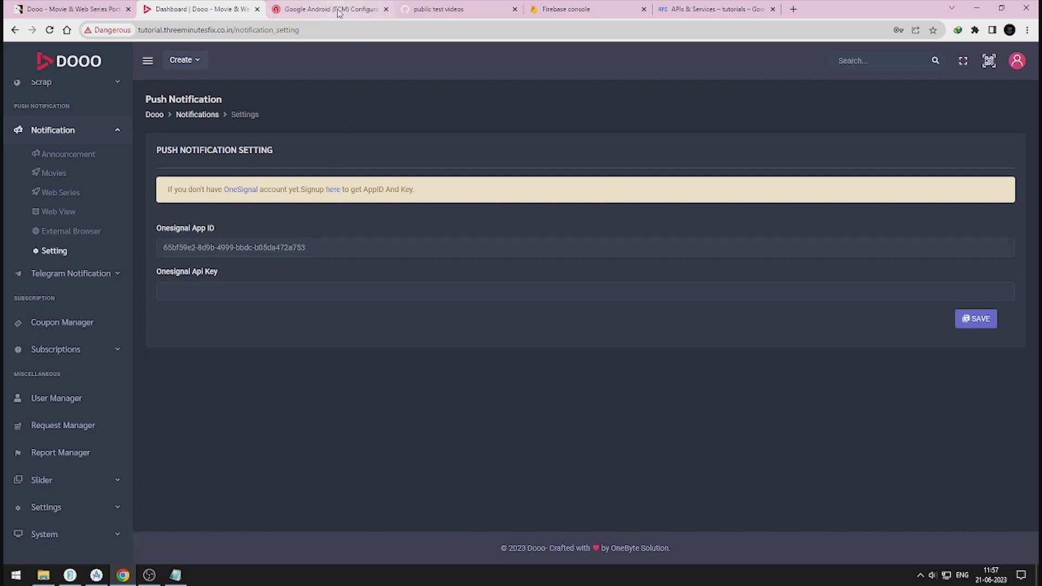
pyautogui.click(304, 9)
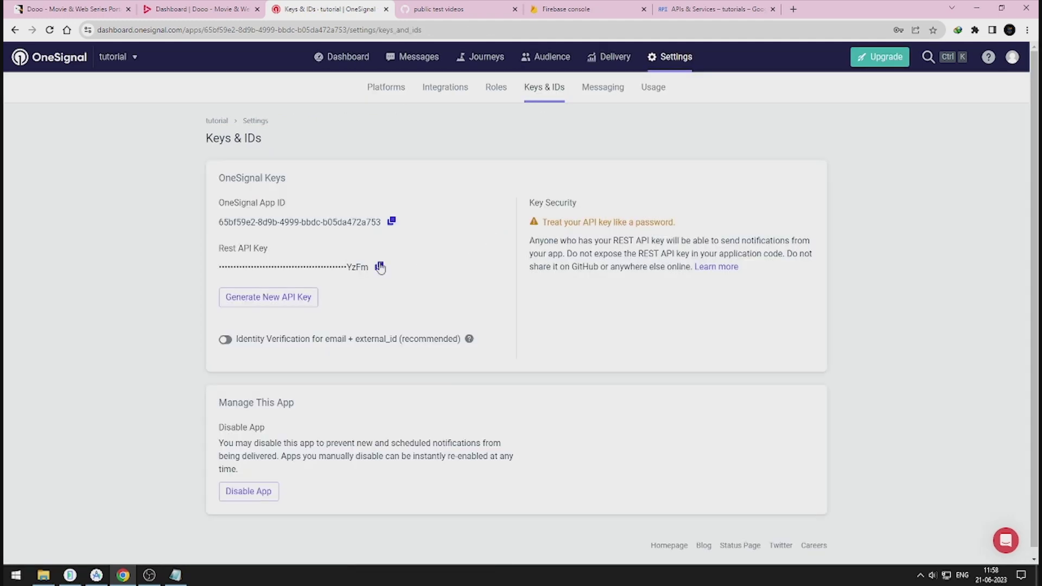
pyautogui.click(380, 267)
pyautogui.click(239, 9)
pyautogui.click(199, 287)
pyautogui.hotkey('ctrl', 'v')
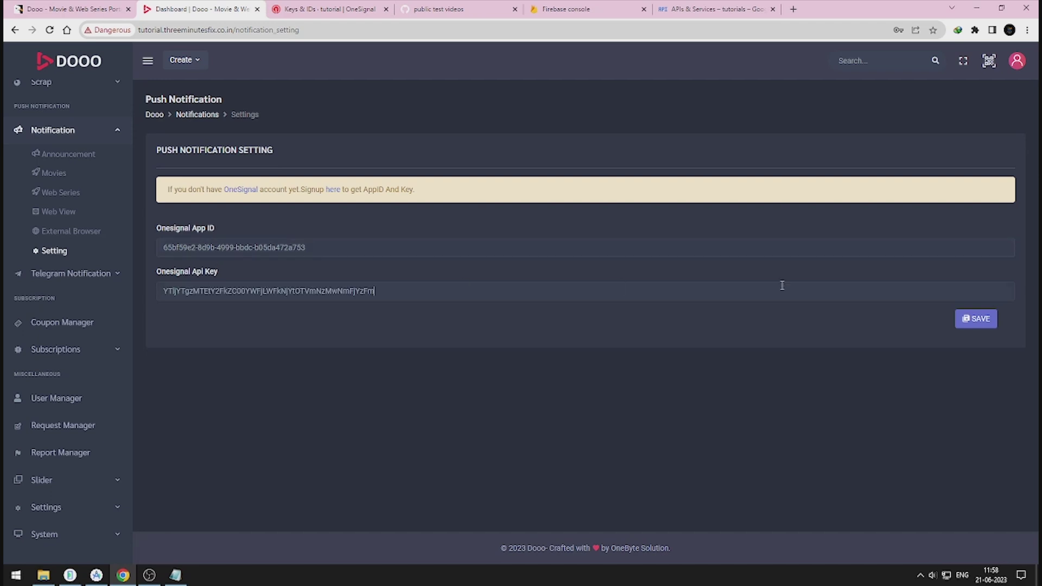
pyautogui.click(979, 320)
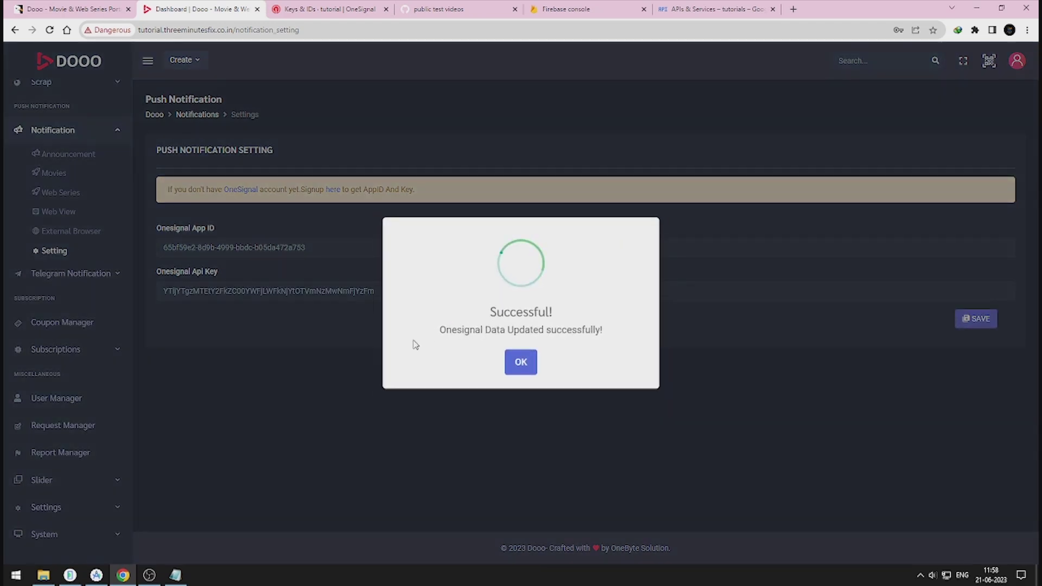
pyautogui.click(520, 363)
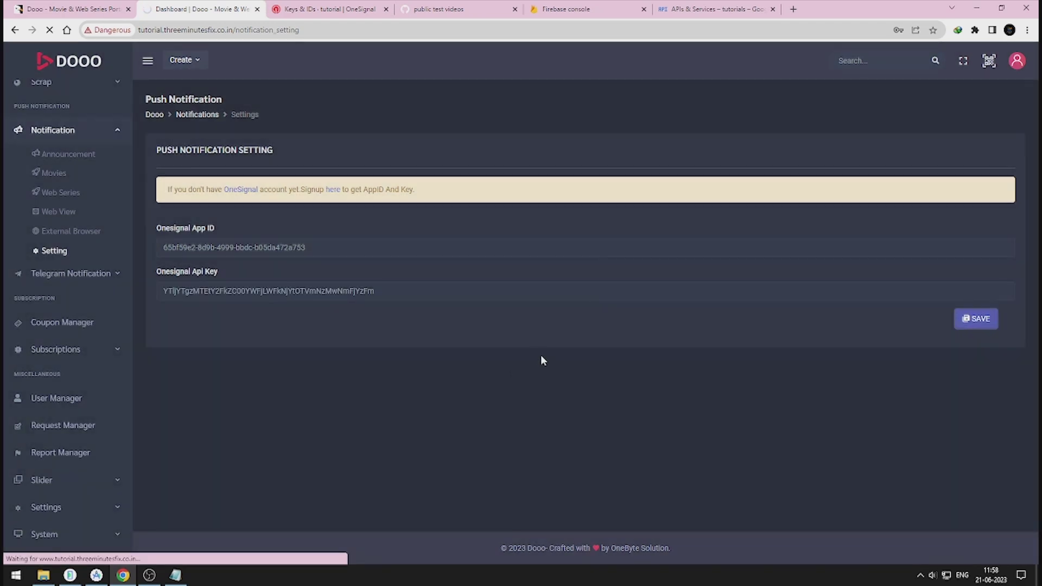